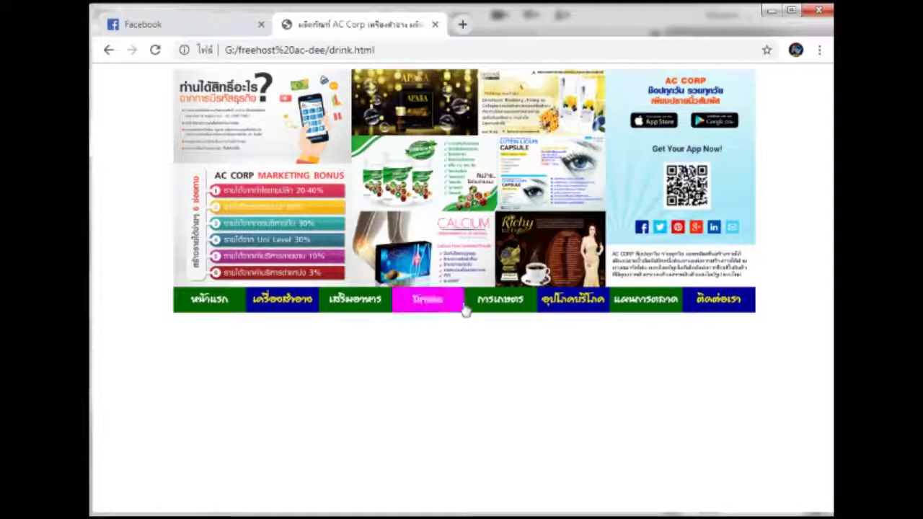
# Test the agriculture, consumer goods, marketing plan and contact menu links in the page preview, close the preview and minimize the browser.
pyautogui.click(488, 309)
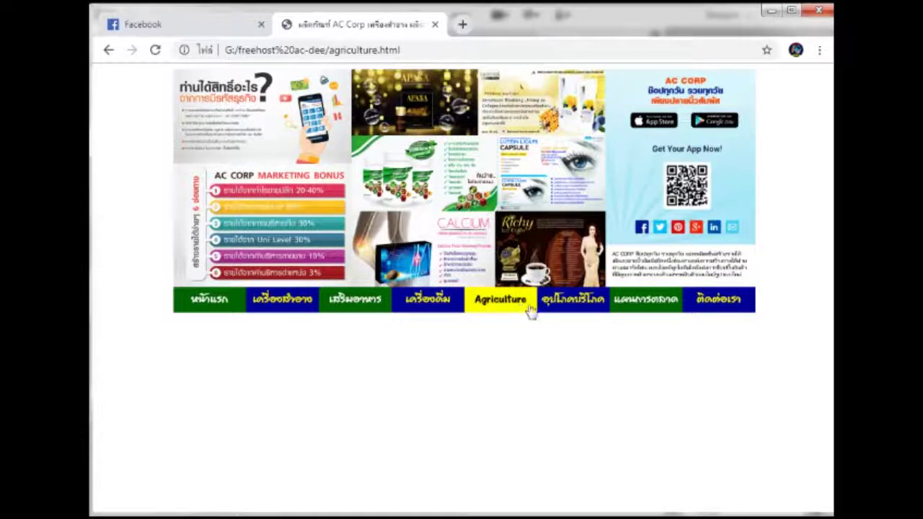
pyautogui.click(573, 310)
pyautogui.click(622, 310)
pyautogui.click(703, 306)
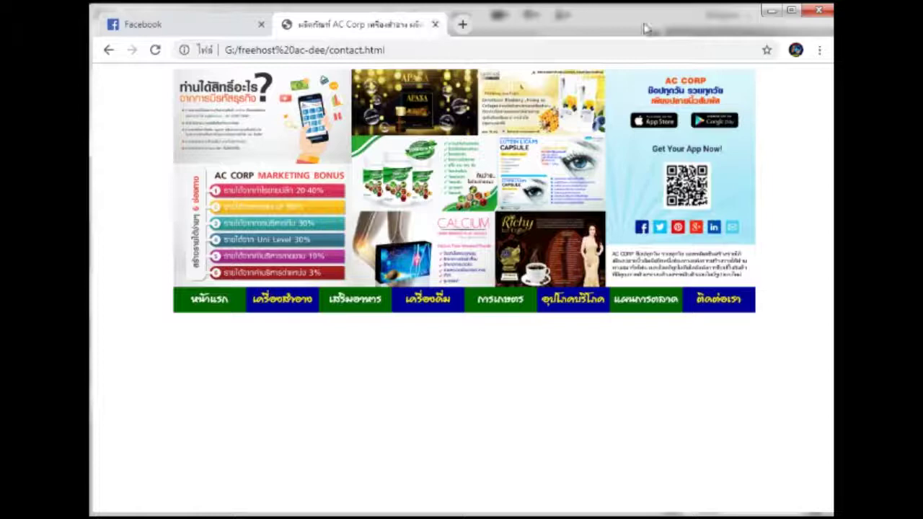
pyautogui.click(435, 25)
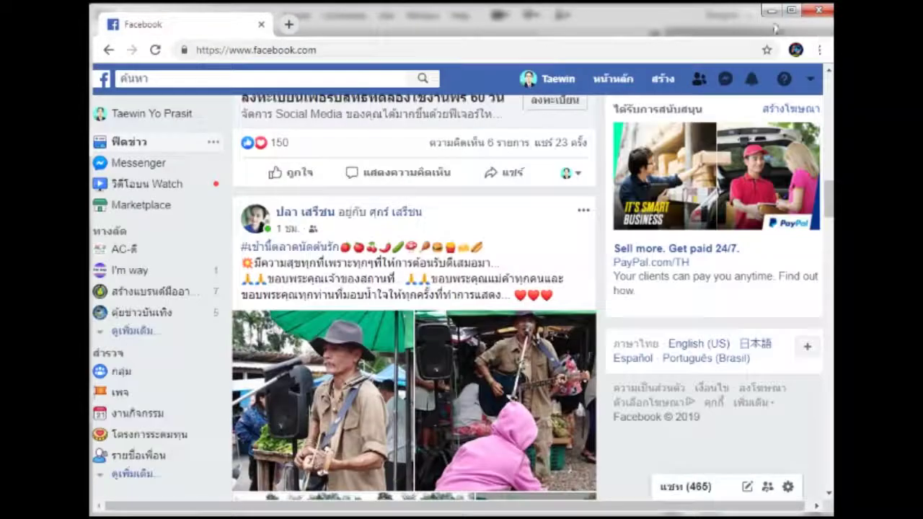
pyautogui.click(771, 11)
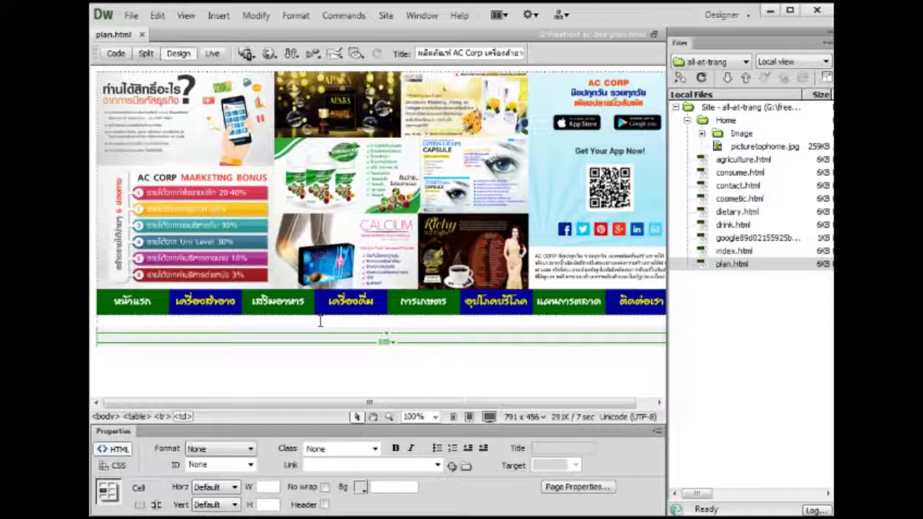
# Paste a nested three-column table into the cell below the navigation menu and align that cell Center horizontally and Top vertically.
pyautogui.hotkey('ctrl', 'v')
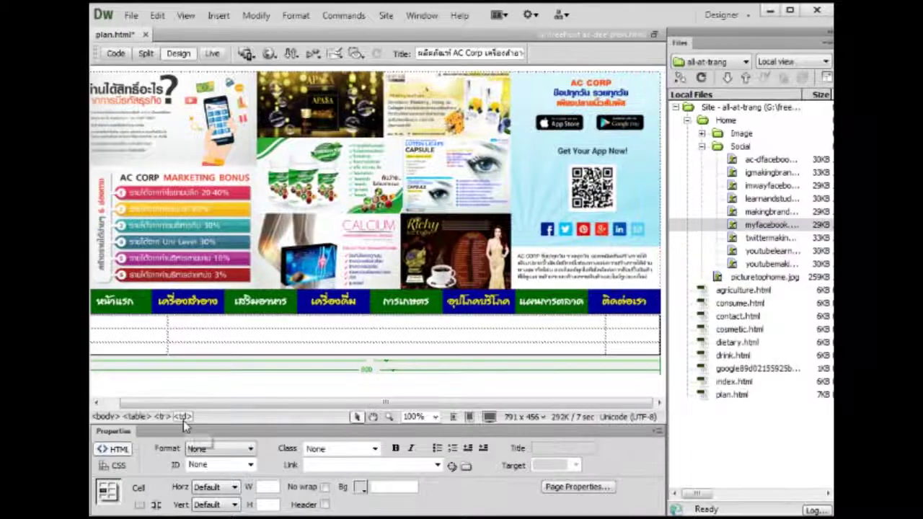
pyautogui.click(231, 487)
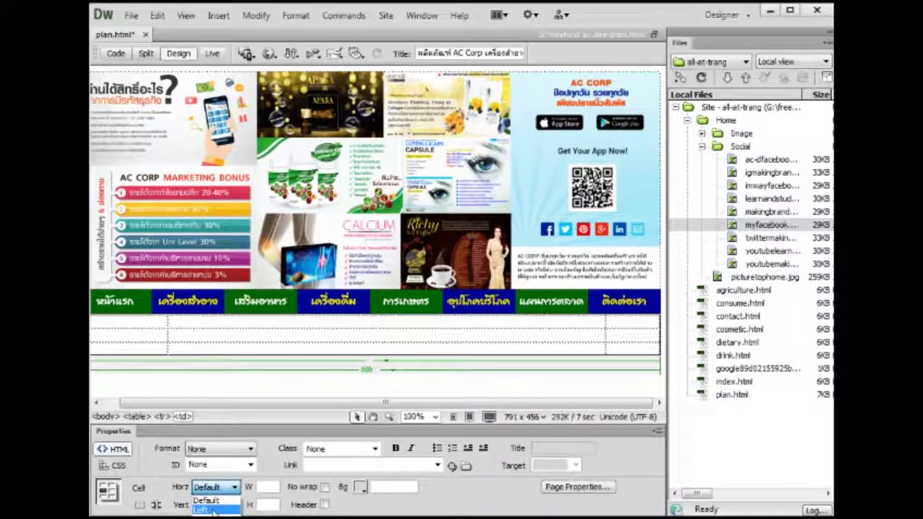
pyautogui.click(205, 500)
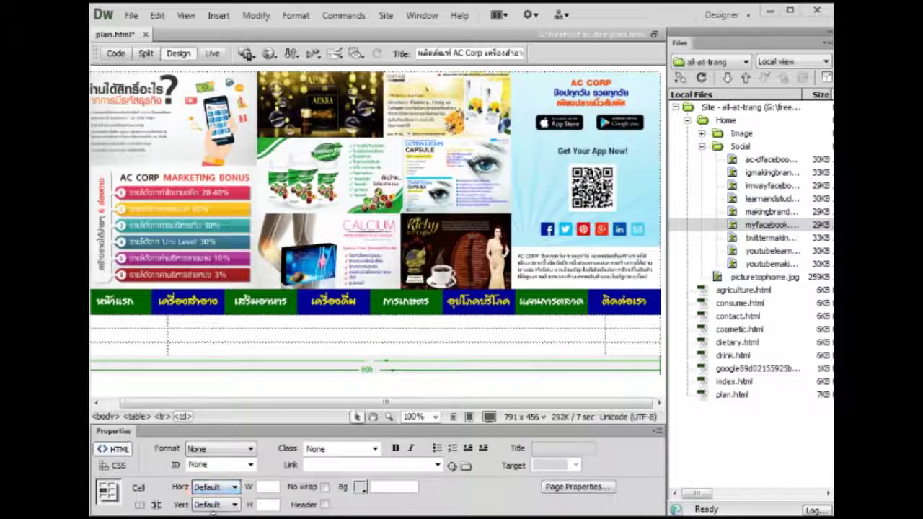
pyautogui.click(234, 487)
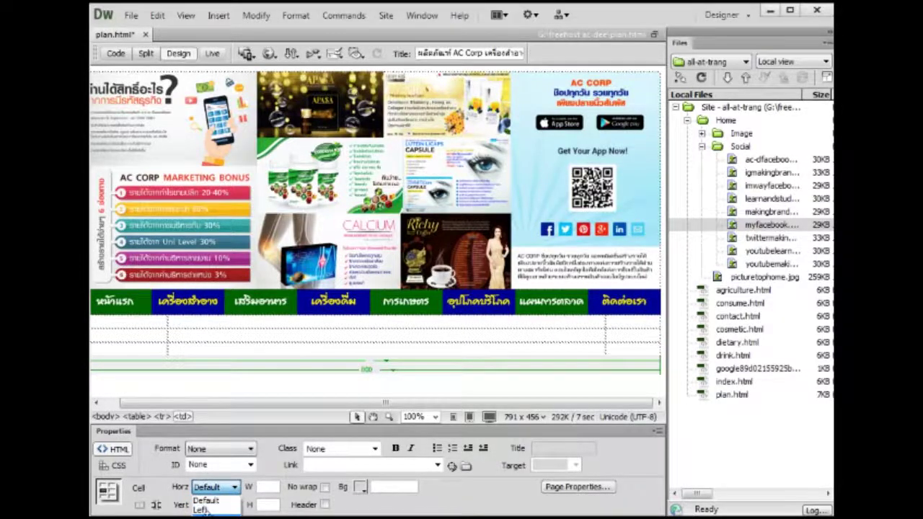
pyautogui.click(219, 511)
pyautogui.click(234, 487)
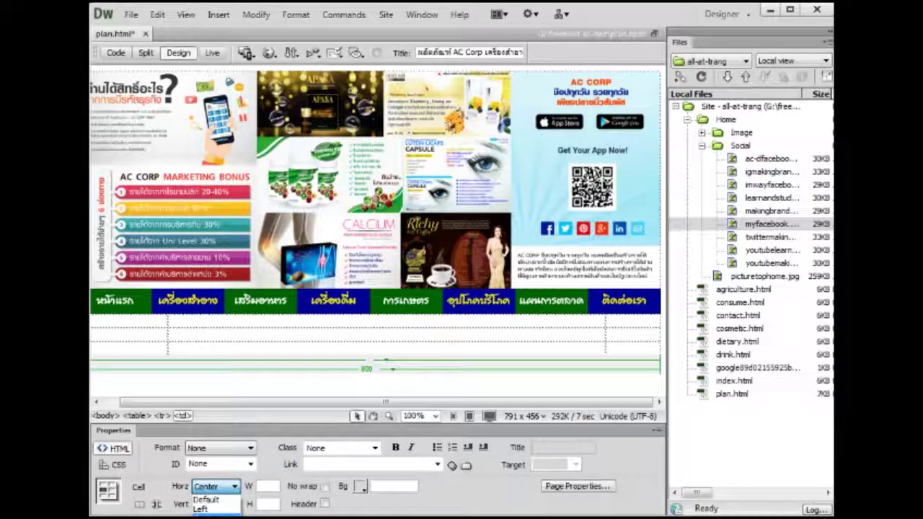
pyautogui.click(235, 503)
pyautogui.click(235, 504)
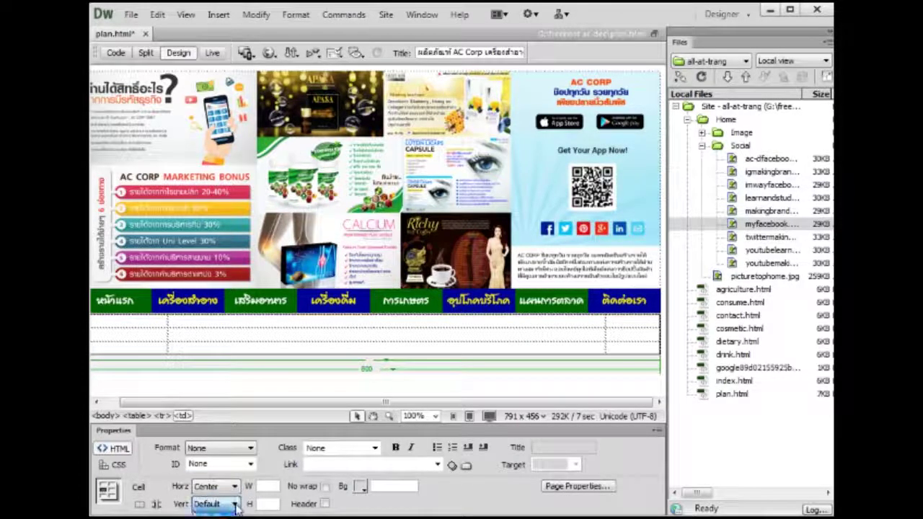
pyautogui.click(216, 514)
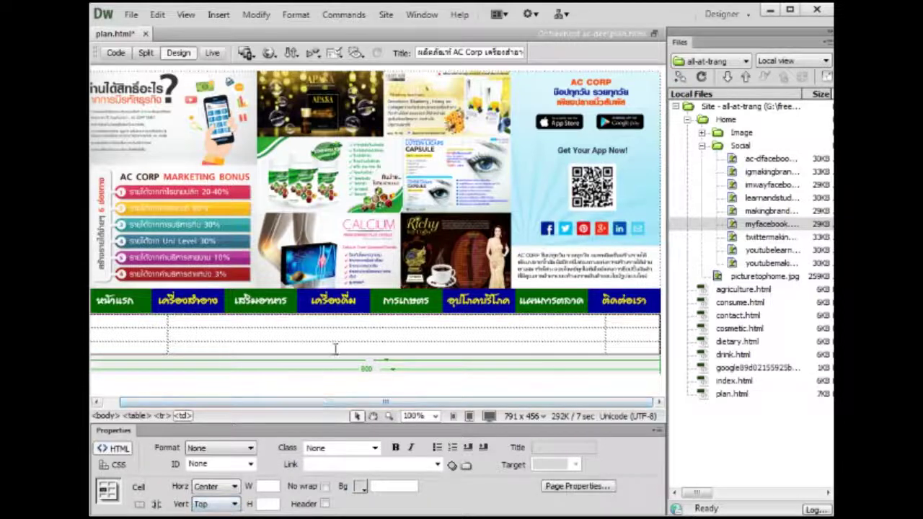
pyautogui.click(335, 349)
pyautogui.click(253, 320)
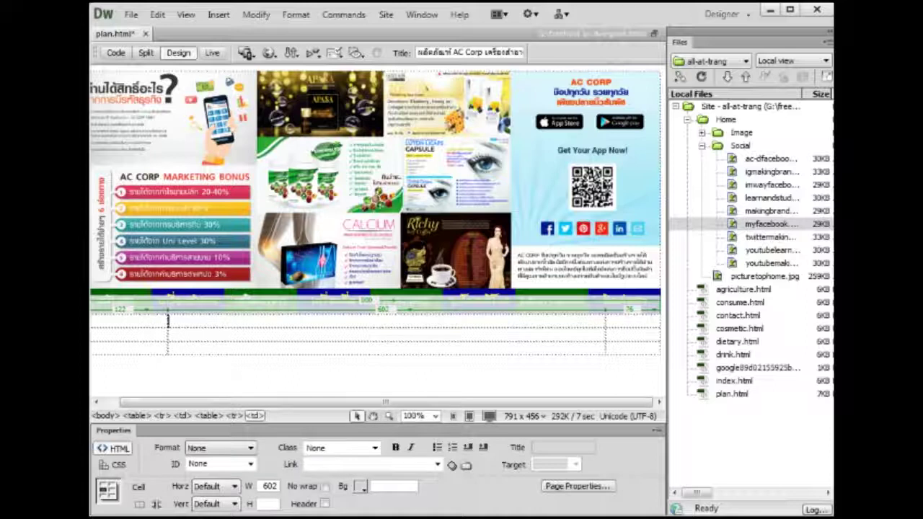
# In Windows Explorer, delete all the image files from the site's Social folder.
pyautogui.hotkey('alt', 'Tab')
pyautogui.moveTo(303, 213); pyautogui.dragTo(664, 65)
pyautogui.press('Delete')
pyautogui.press('Return')
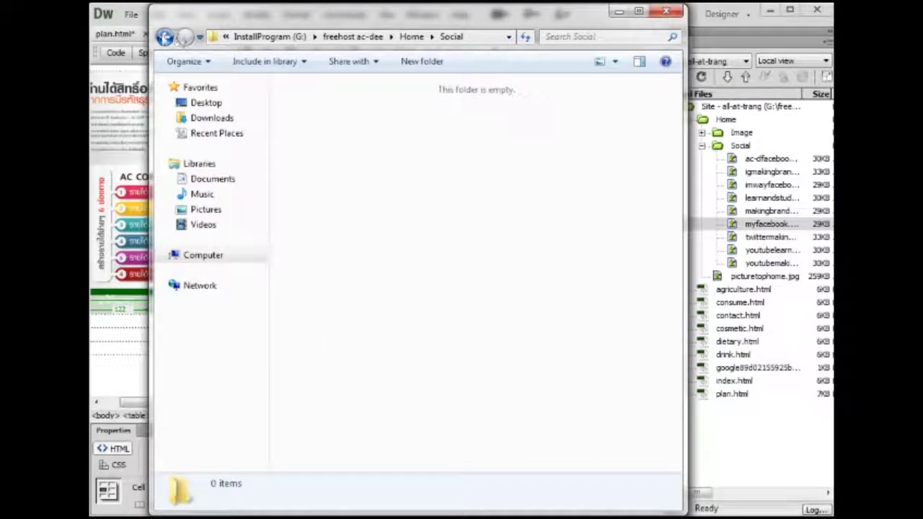
# Switch back to Dreamweaver and refresh the all-at-trang site's local file list.
pyautogui.click(735, 263)
pyautogui.rightClick(735, 264)
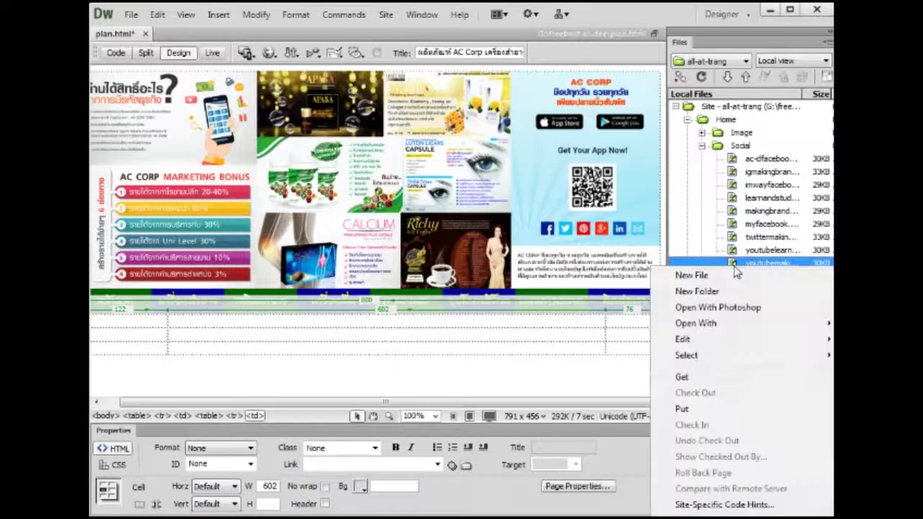
pyautogui.press('Escape')
pyautogui.press('F5')
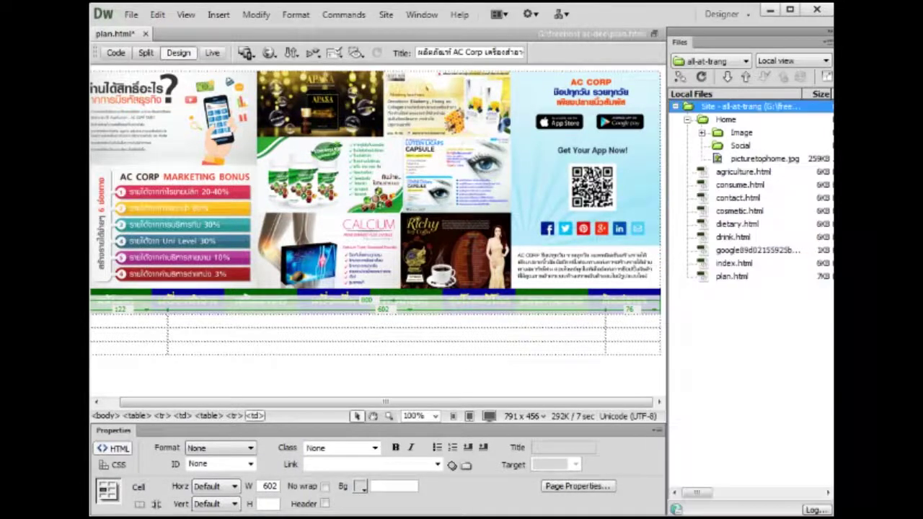
# In Windows Explorer, copy all nine banner images from the cgpcenter\Images\mylinks folder on drive Dataworks02 (H:).
pyautogui.hotkey('alt', 'Tab')
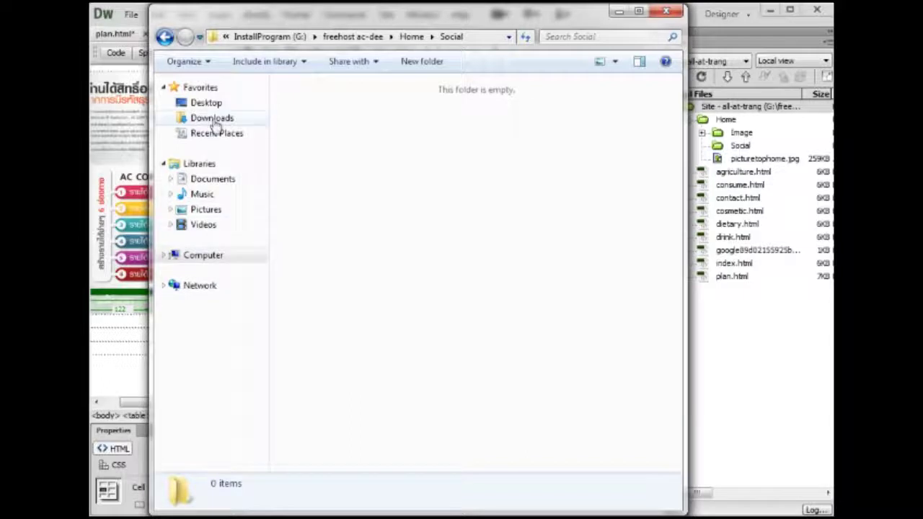
pyautogui.click(201, 257)
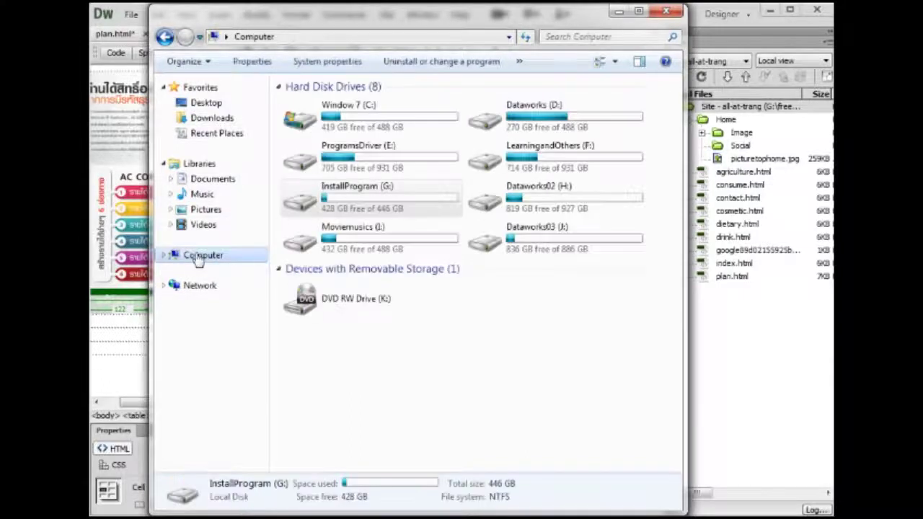
pyautogui.doubleClick(539, 209)
pyautogui.doubleClick(551, 129)
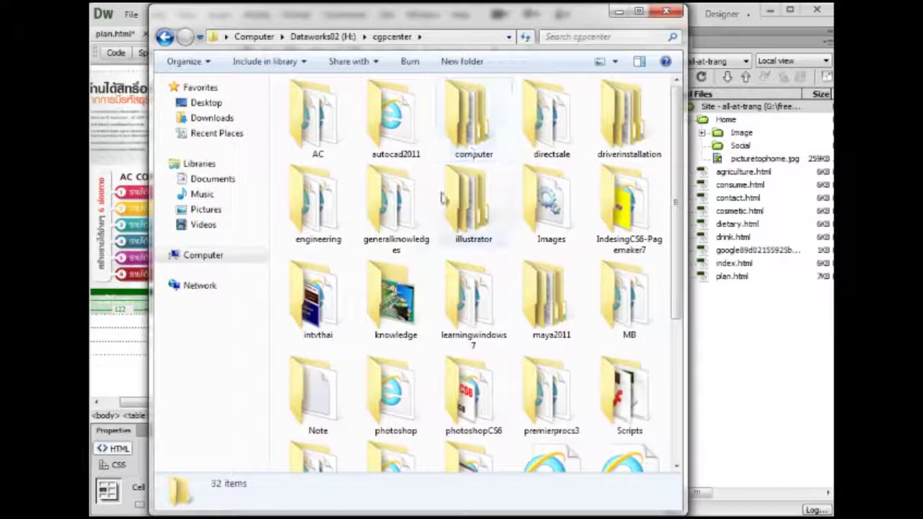
pyautogui.doubleClick(569, 227)
pyautogui.doubleClick(314, 119)
pyautogui.moveTo(324, 197); pyautogui.dragTo(648, 97)
pyautogui.rightClick(644, 100)
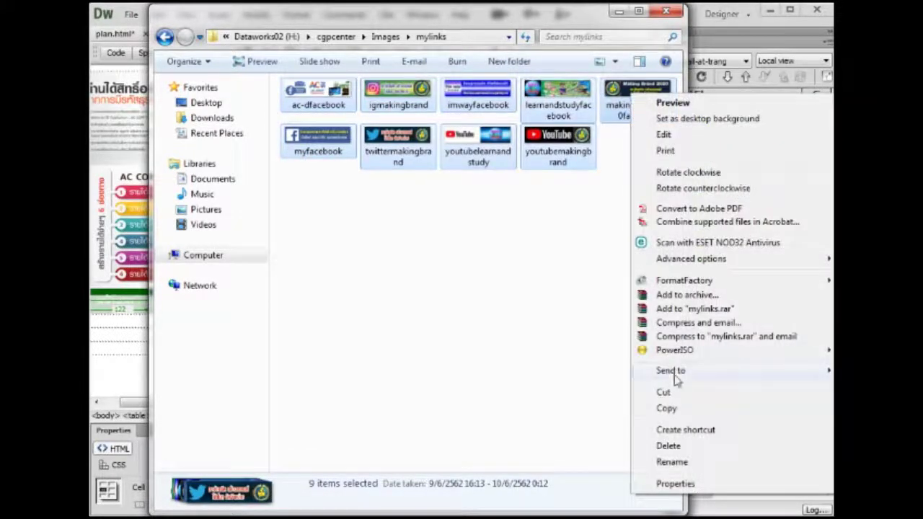
pyautogui.click(666, 408)
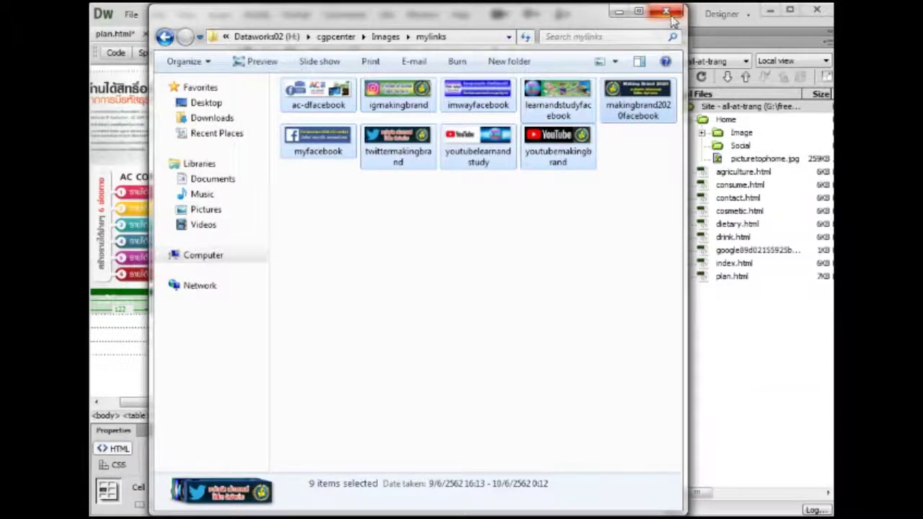
# Return to the Social folder under freehost ac-dee\Home and paste the copied banner images there.
pyautogui.click(165, 37)
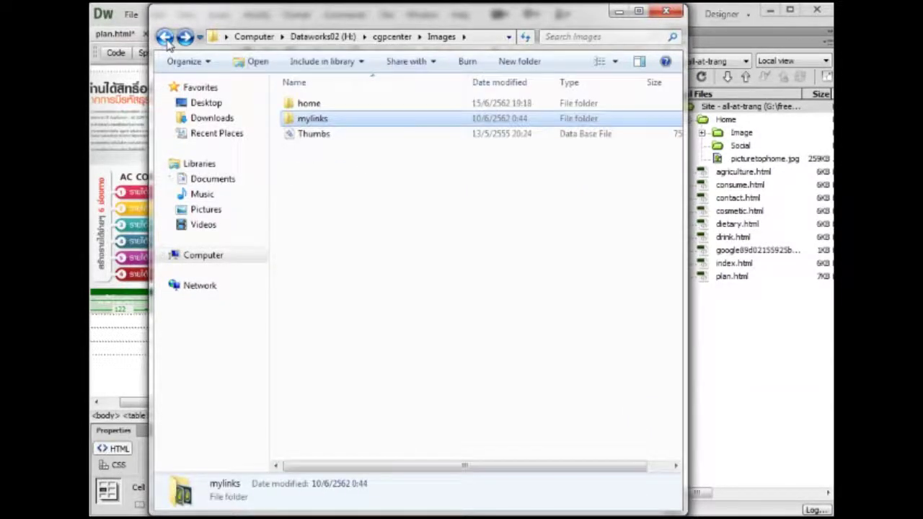
pyautogui.click(165, 38)
pyautogui.click(165, 38)
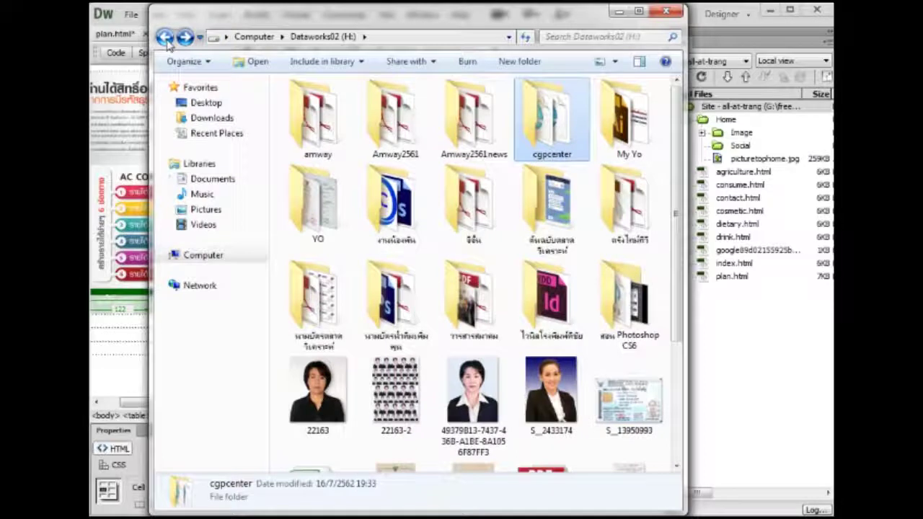
pyautogui.click(165, 38)
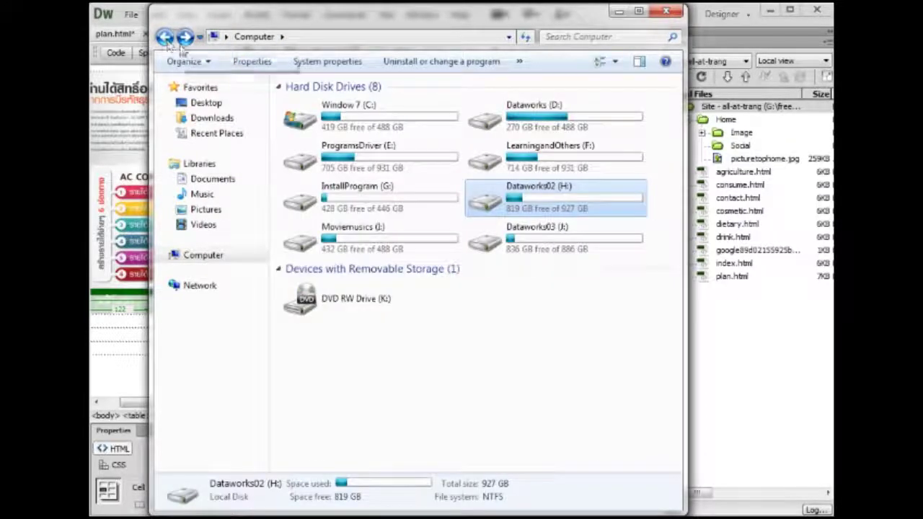
pyautogui.click(165, 38)
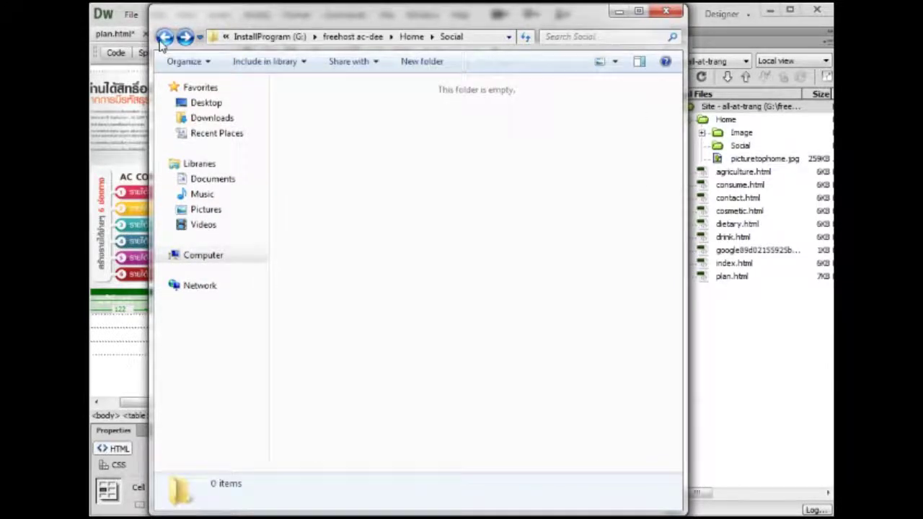
pyautogui.rightClick(364, 137)
pyautogui.click(372, 238)
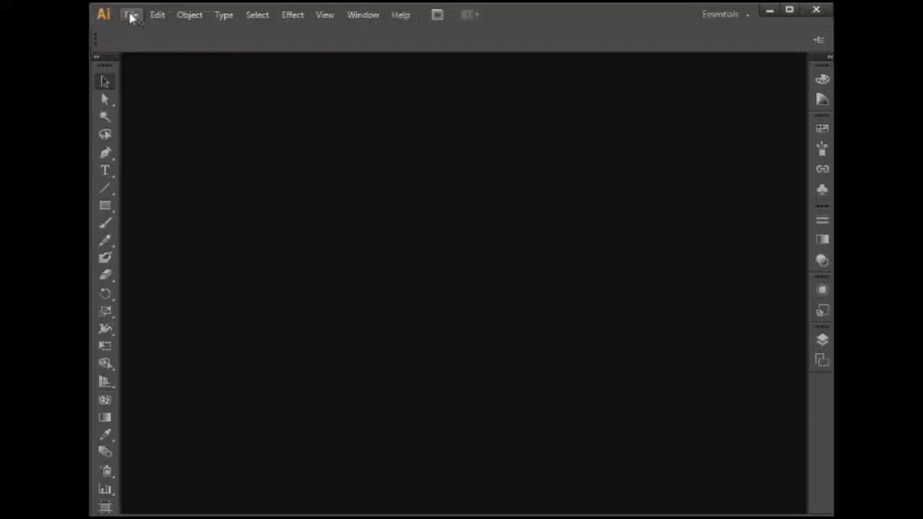
# In Illustrator, create a new document in Pixels with a width of 200 px and a height of 50 px.
pyautogui.click(130, 15)
pyautogui.click(148, 32)
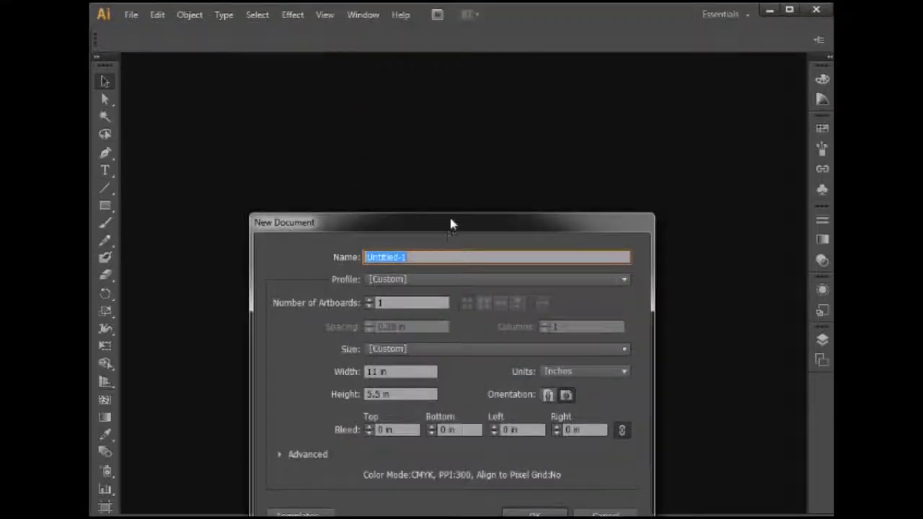
pyautogui.moveTo(449, 225); pyautogui.dragTo(475, 124)
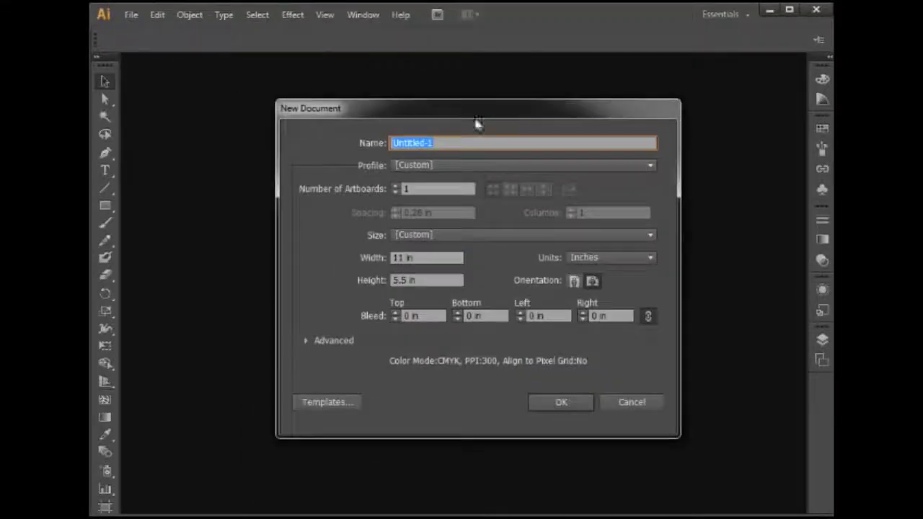
pyautogui.click(611, 257)
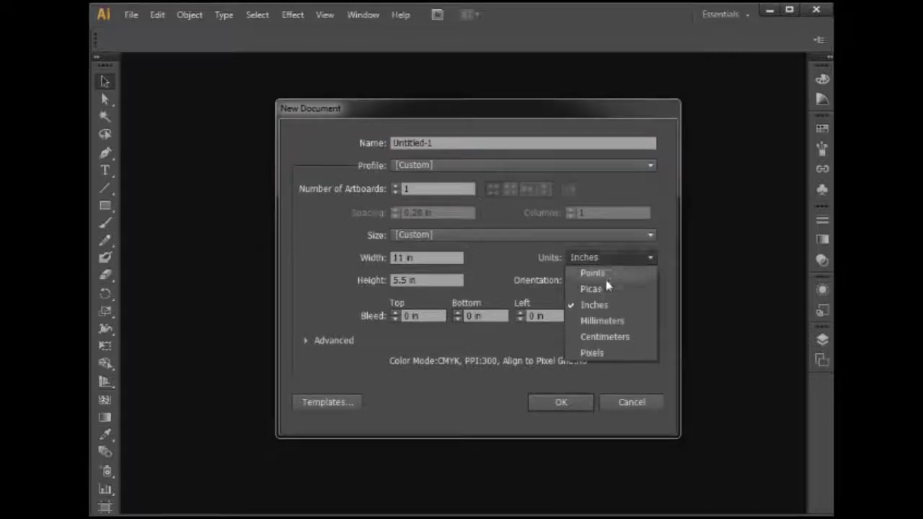
pyautogui.click(595, 353)
pyautogui.doubleClick(402, 258)
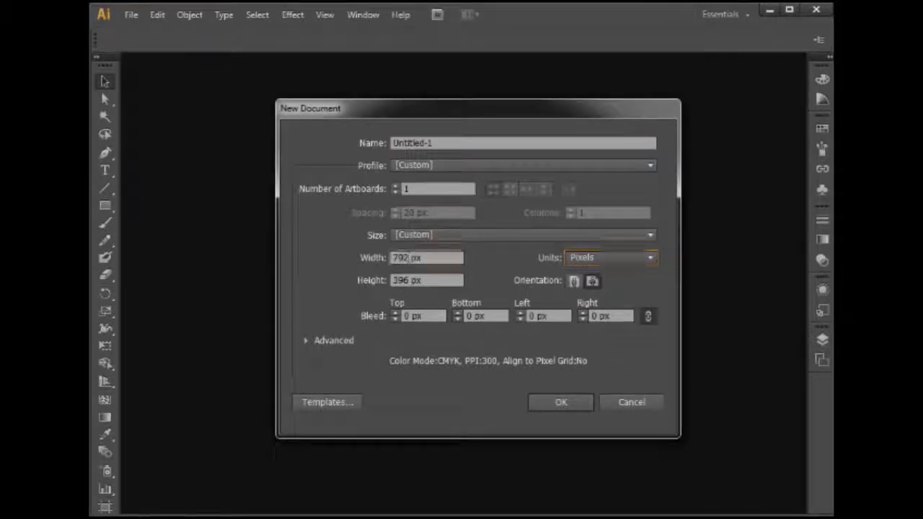
pyautogui.write('200')
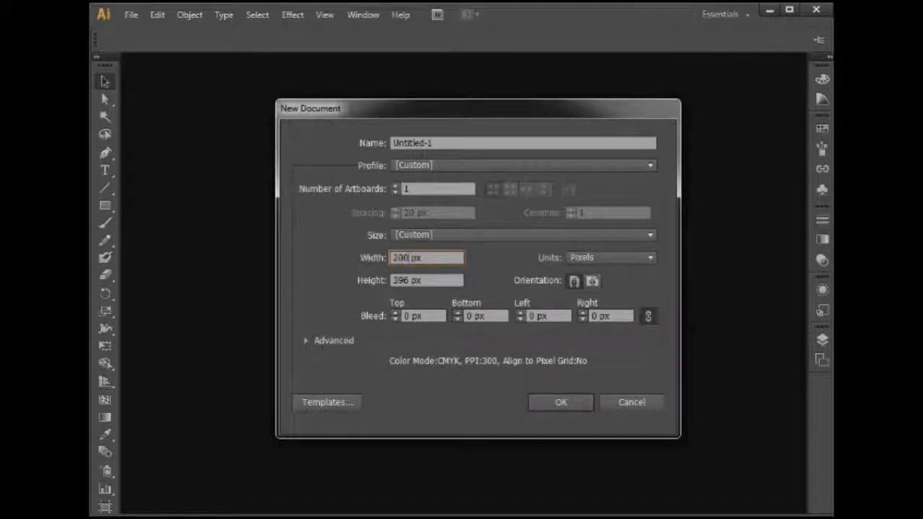
pyautogui.press('Tab')
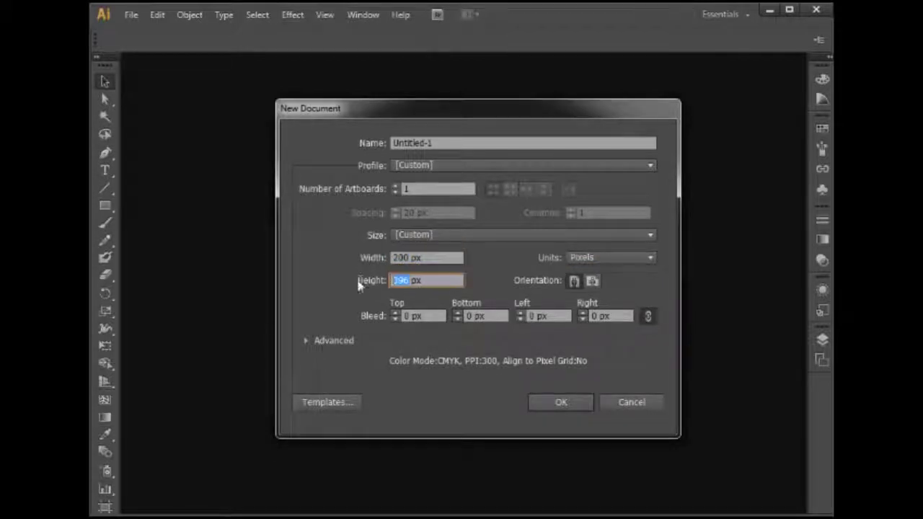
pyautogui.write('50')
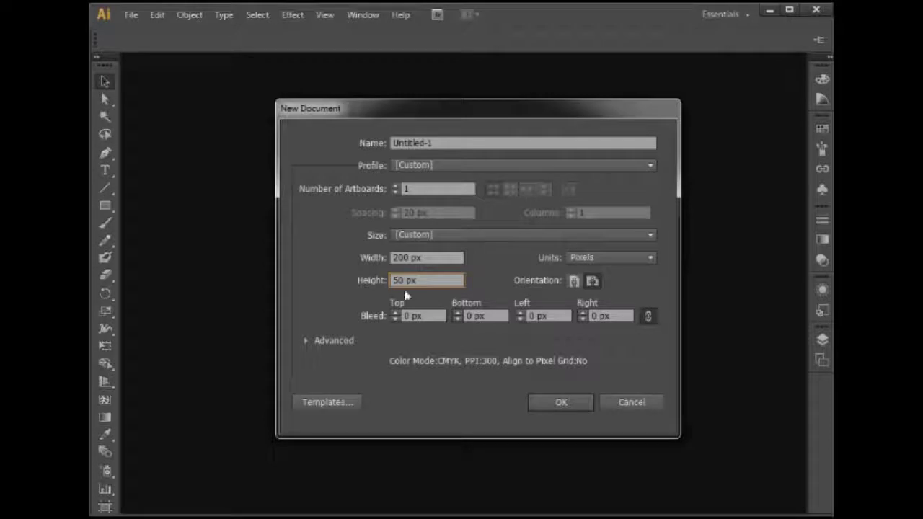
pyautogui.click(551, 401)
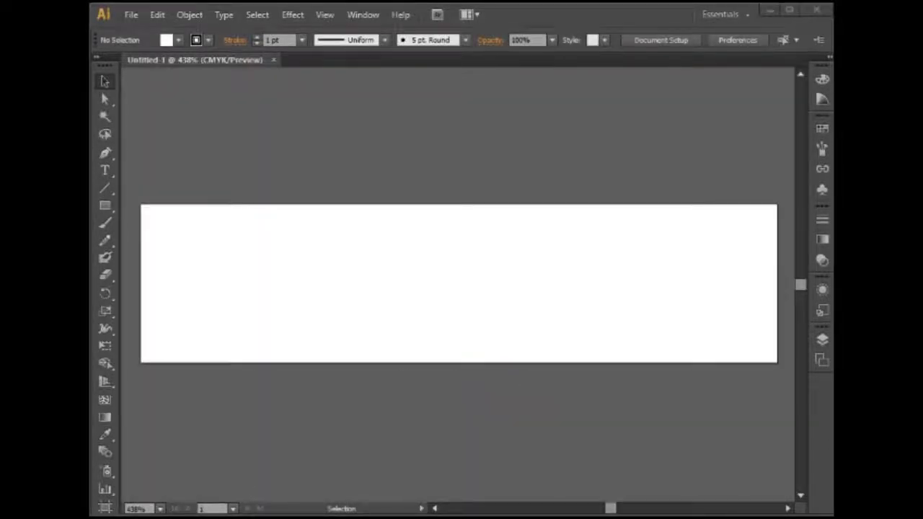
# Switch to Chrome, open a new tab and search Google Images for "website logo".
pyautogui.hotkey('alt', 'Tab')
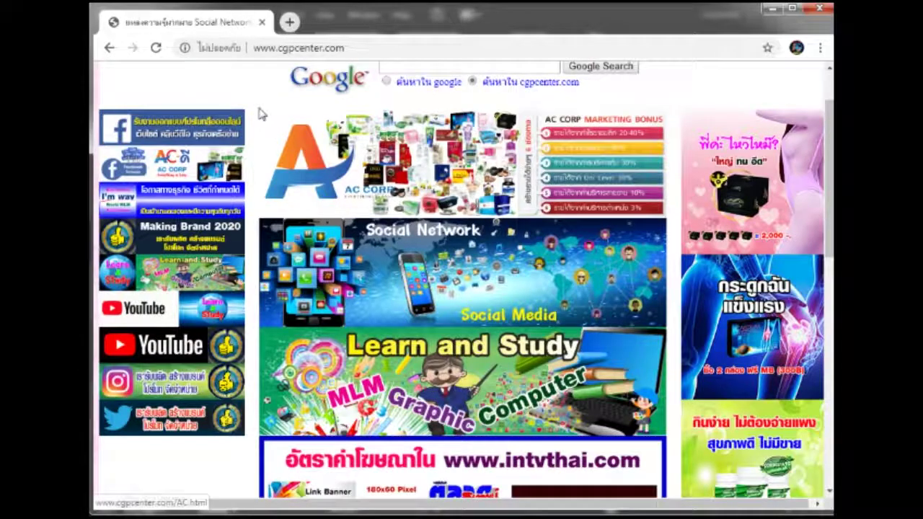
pyautogui.rightClick(223, 28)
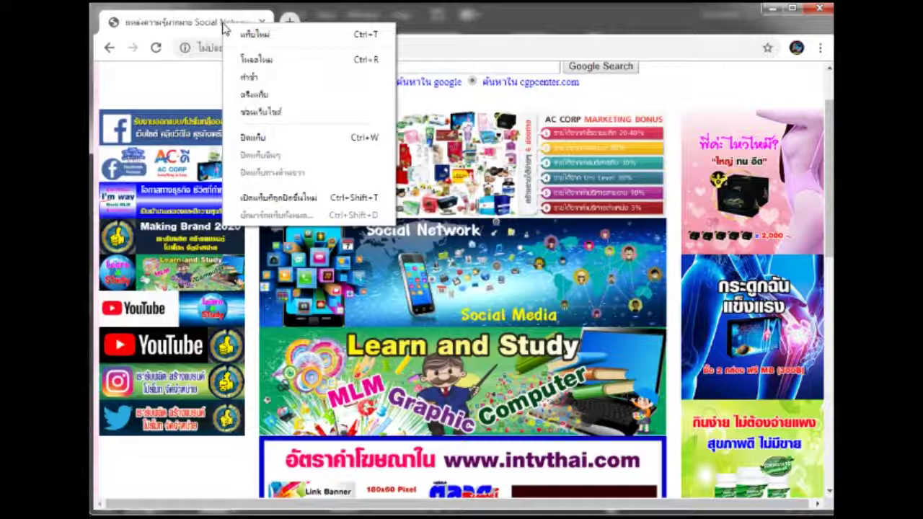
pyautogui.click(245, 33)
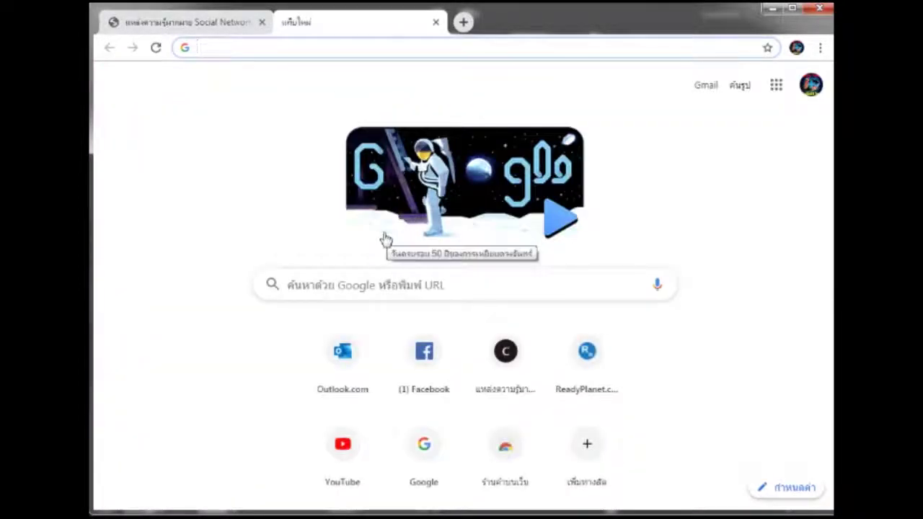
pyautogui.write('ไ')
pyautogui.press('BackSpace')
pyautogui.write('web')
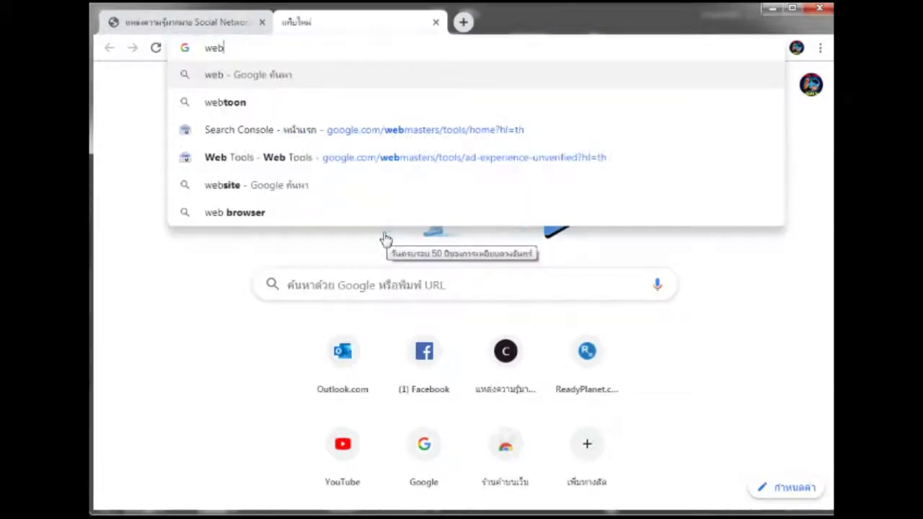
pyautogui.write('site logo')
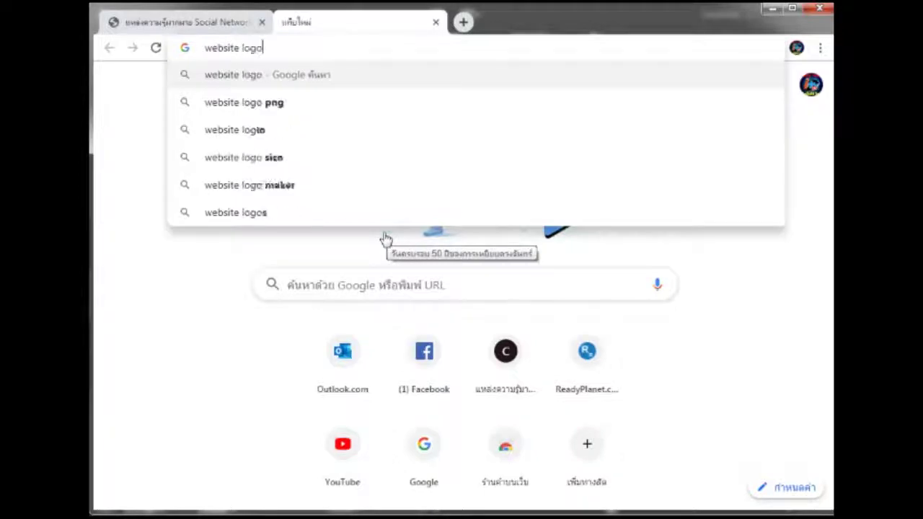
pyautogui.press('Return')
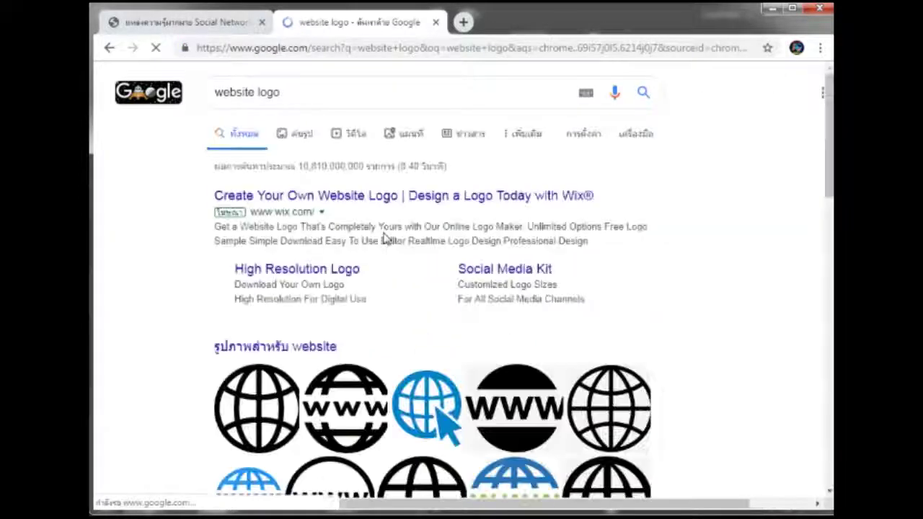
pyautogui.click(297, 139)
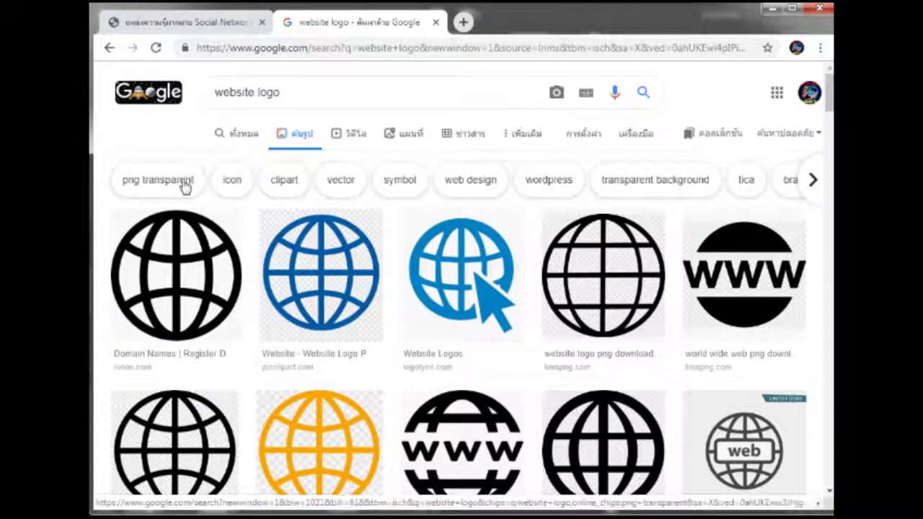
# Filter the image results to "png transparent" and open the preview of the blue globe website logo.
pyautogui.click(332, 239)
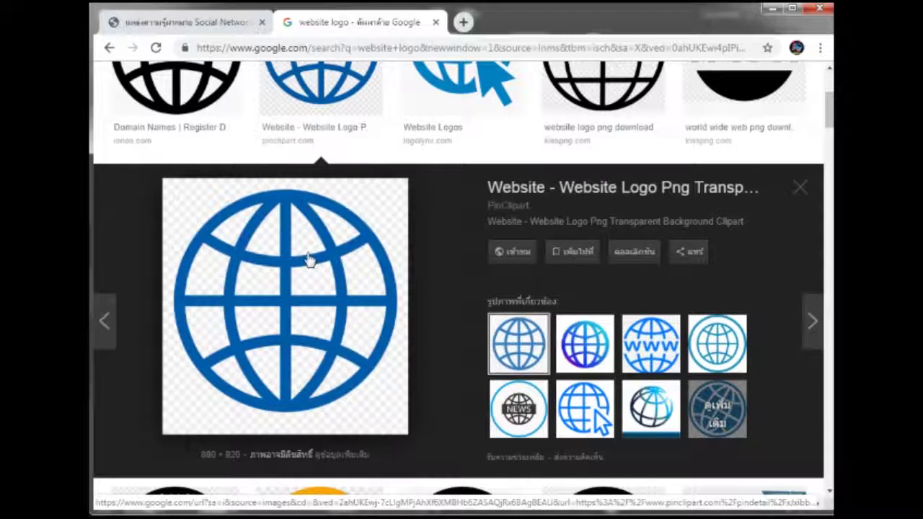
pyautogui.click(798, 189)
pyautogui.scroll(3, 284, 225)
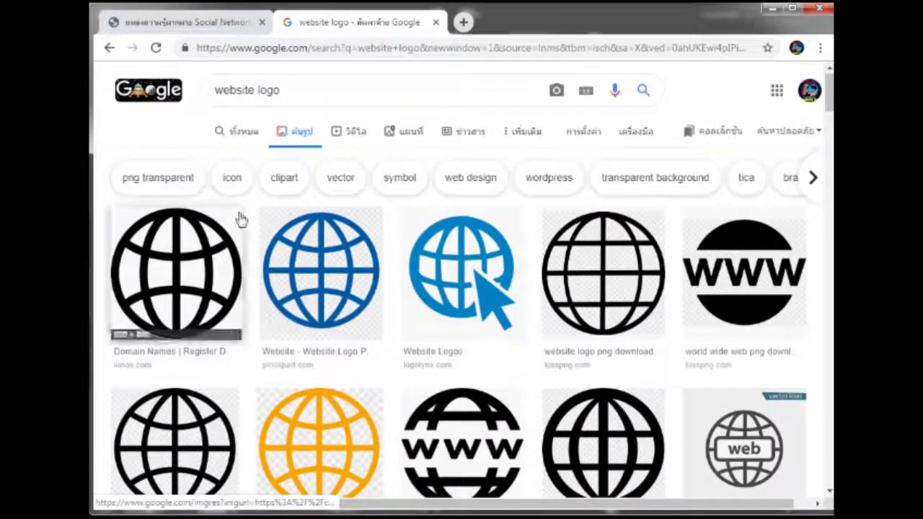
pyautogui.click(175, 182)
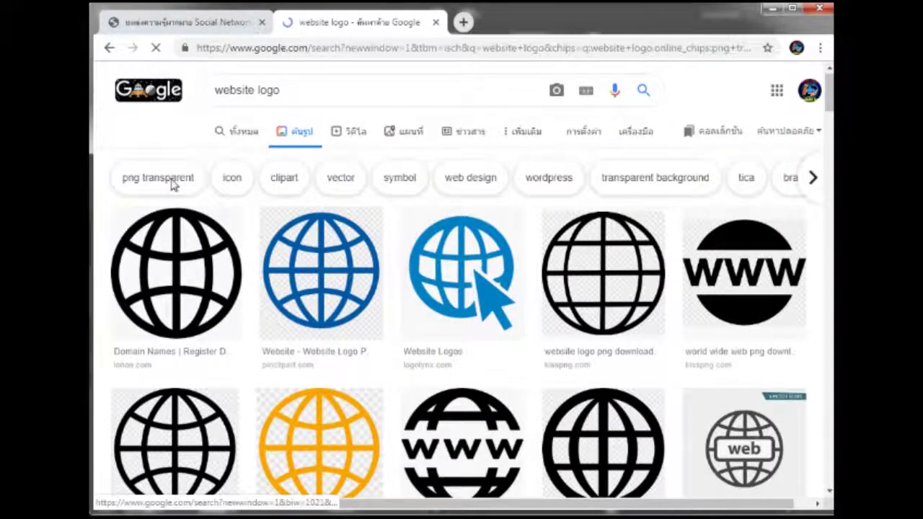
pyautogui.click(200, 252)
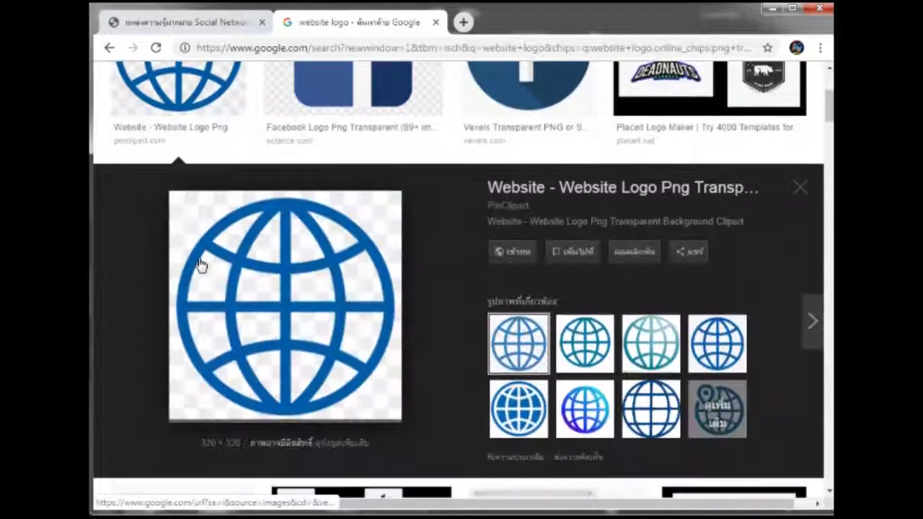
# Save the blue globe logo as a PNG image on the Desktop and close its preview.
pyautogui.rightClick(294, 271)
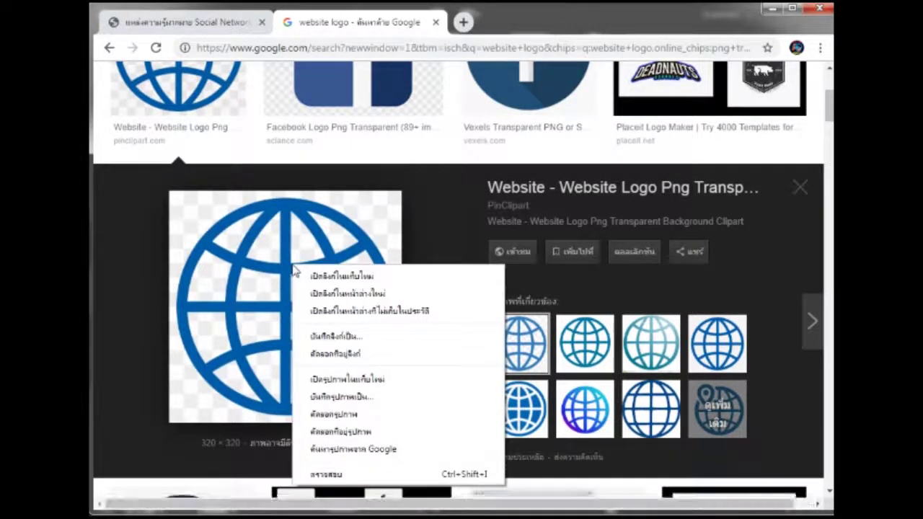
pyautogui.click(334, 397)
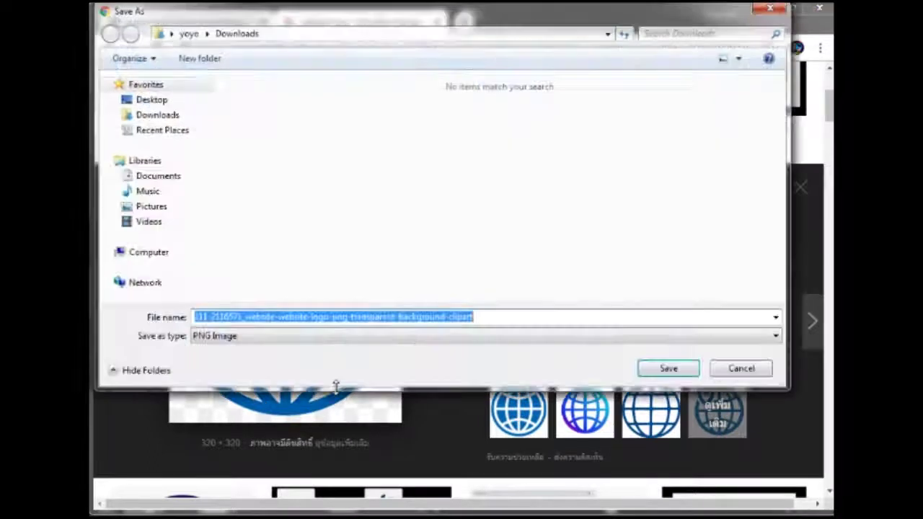
pyautogui.click(155, 100)
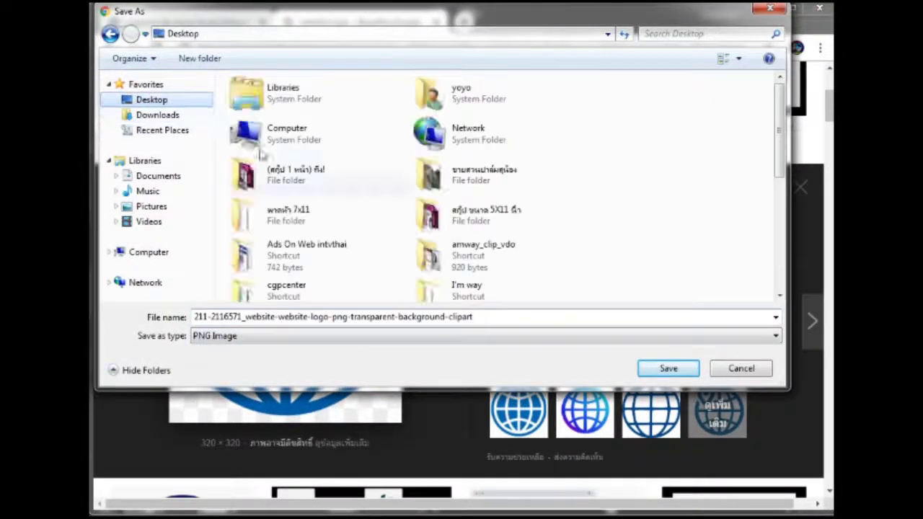
pyautogui.click(667, 368)
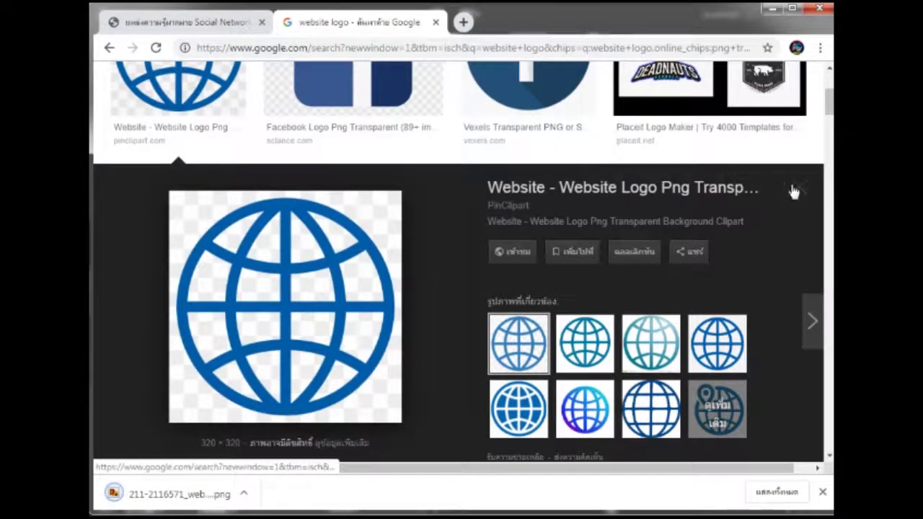
pyautogui.click(799, 187)
# Switch to Illustrator and try to place the downloaded blue globe PNG on the blank banner artboard.
pyautogui.click(771, 8)
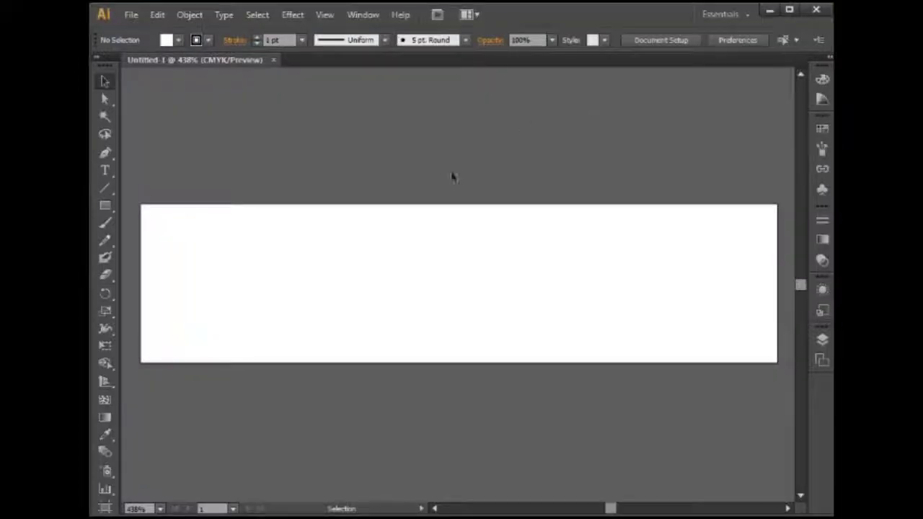
pyautogui.moveTo(173, 251); pyautogui.dragTo(446, 306)
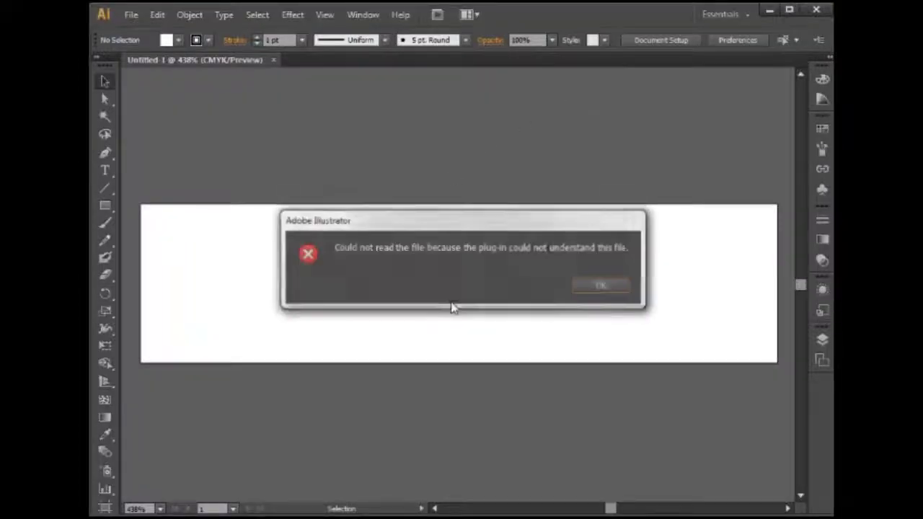
pyautogui.click(602, 286)
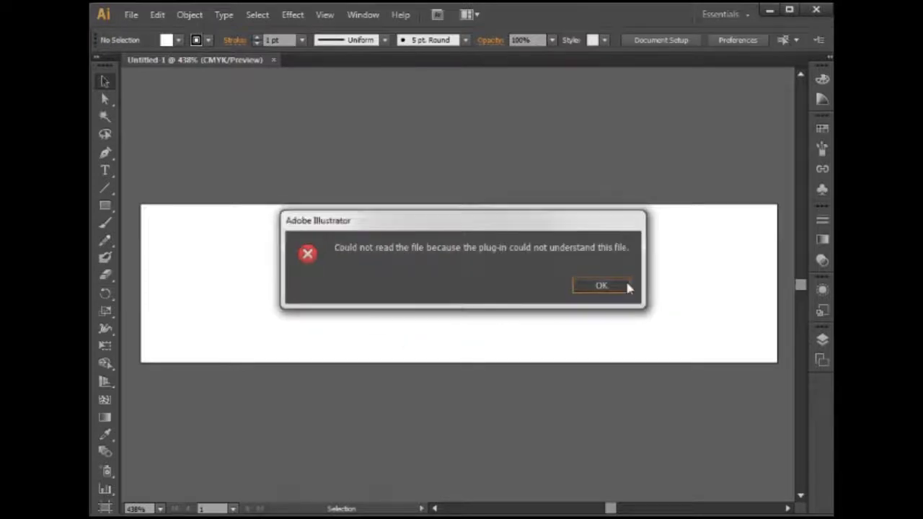
pyautogui.click(601, 285)
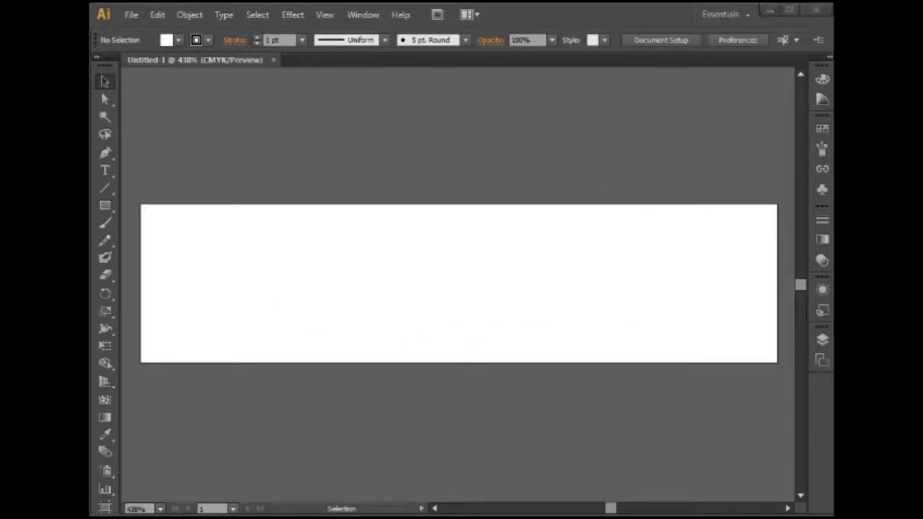
# Return to Chrome and preview the dark blue globe-with-arrow logo from the Royal Caribbean result.
pyautogui.hotkey('alt', 'Tab')
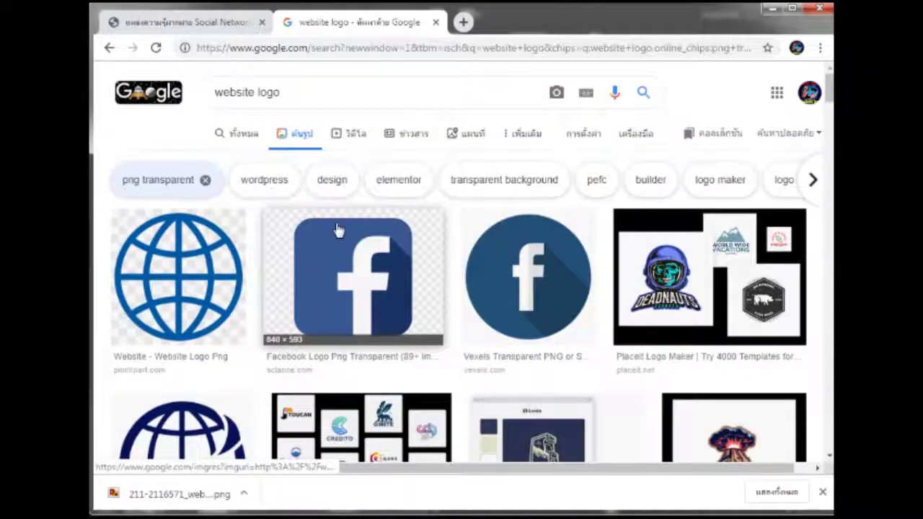
pyautogui.scroll(-1, 338, 230)
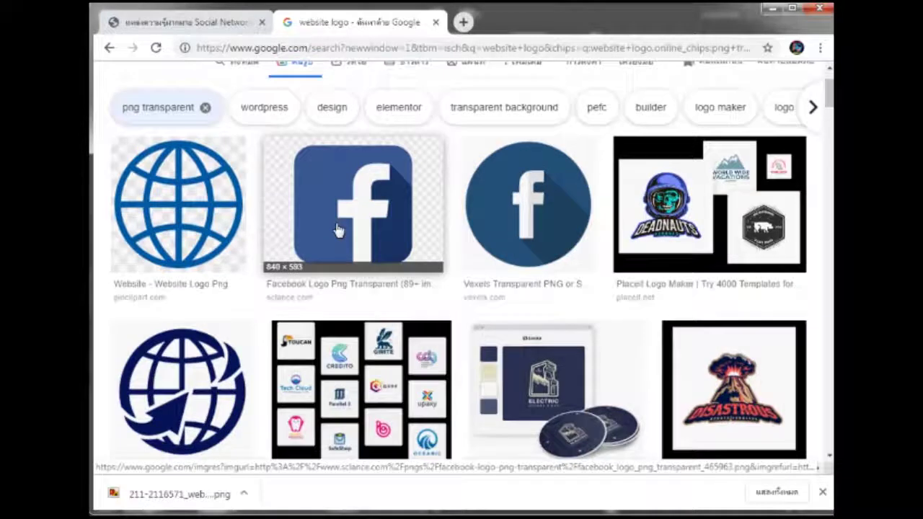
pyautogui.click(180, 363)
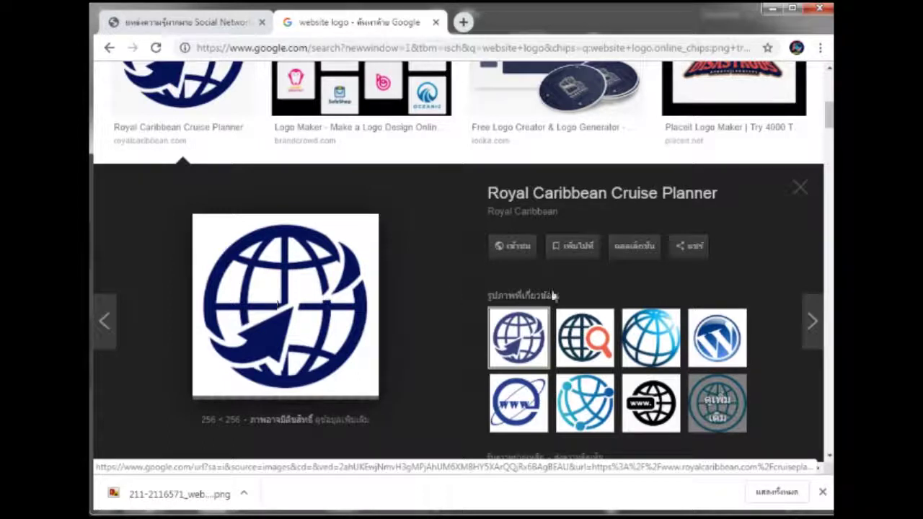
pyautogui.click(800, 189)
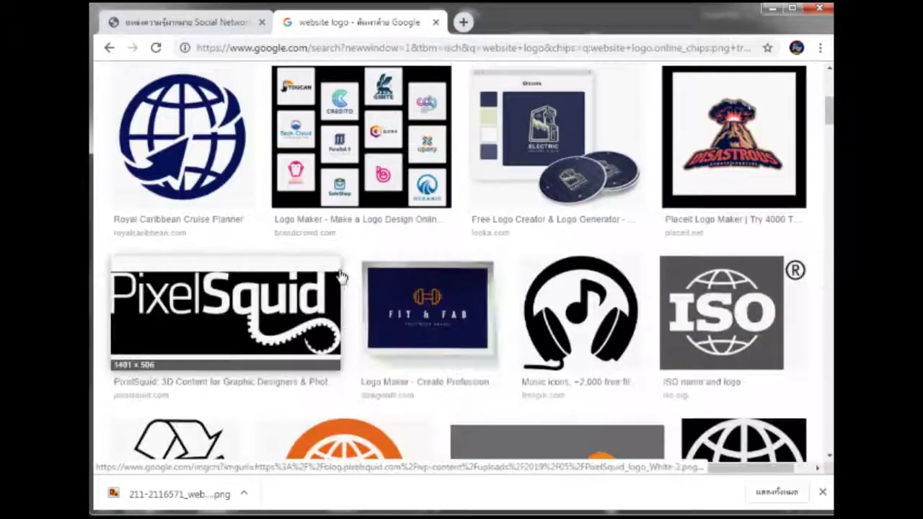
# Refine the image search to "website logo png".
pyautogui.scroll(4, 342, 276)
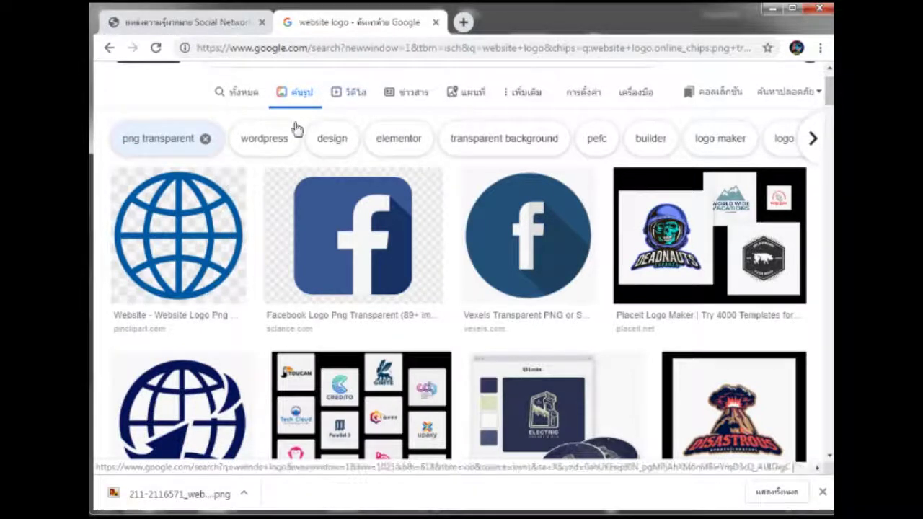
pyautogui.scroll(1, 295, 129)
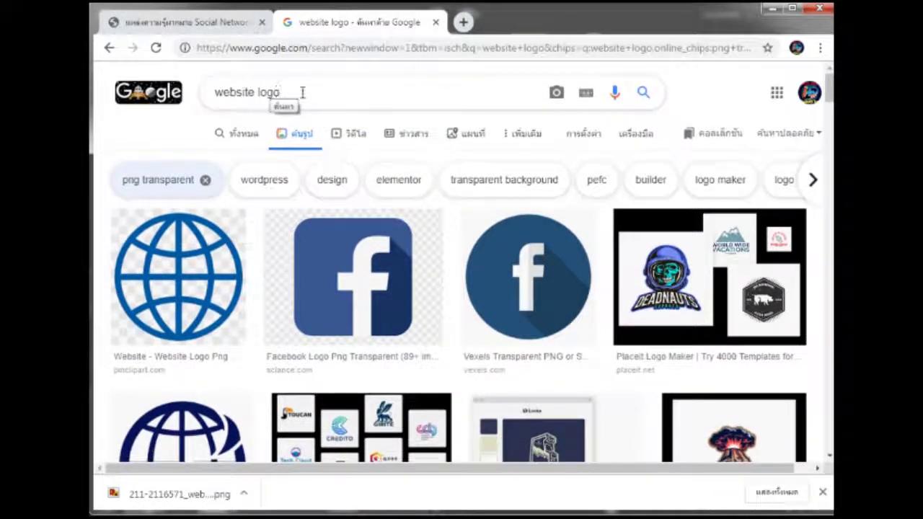
pyautogui.write('png')
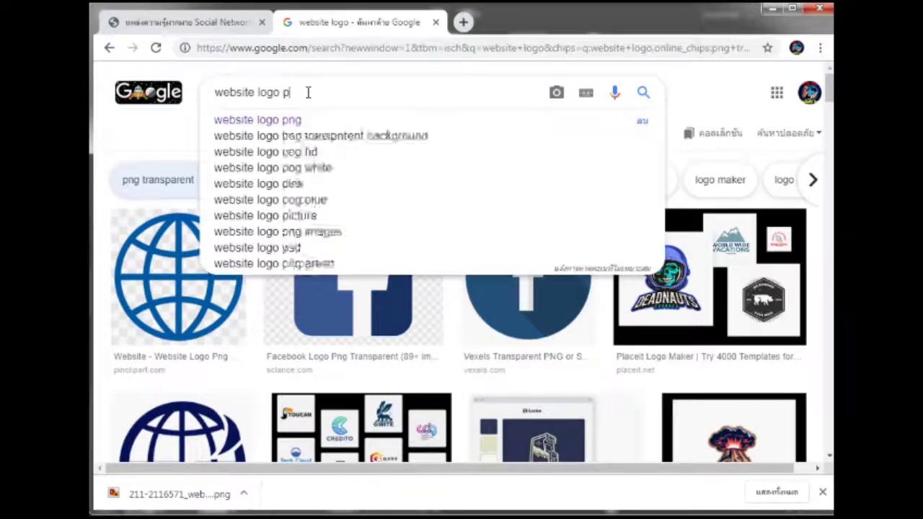
pyautogui.press('Return')
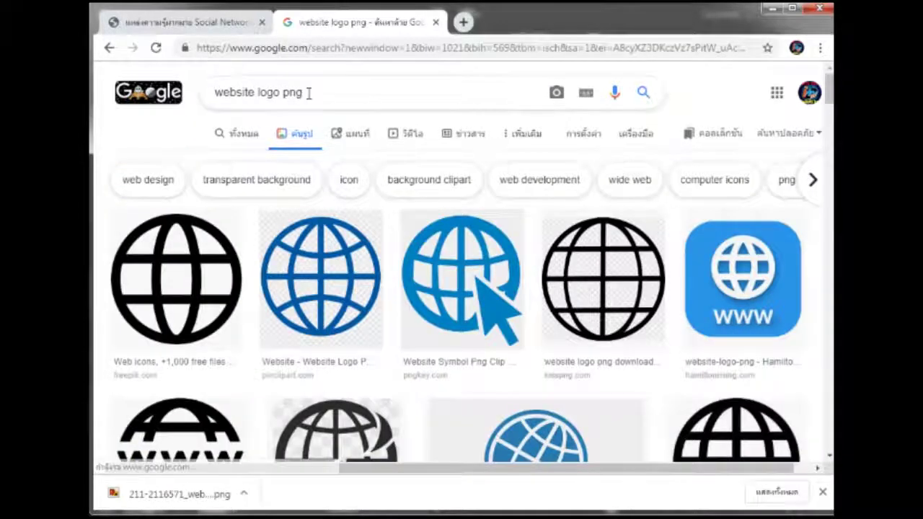
# Save the black globe icon from the Freepik result to the Desktop as 93618.png and close its preview.
pyautogui.click(191, 274)
pyautogui.rightClick(288, 285)
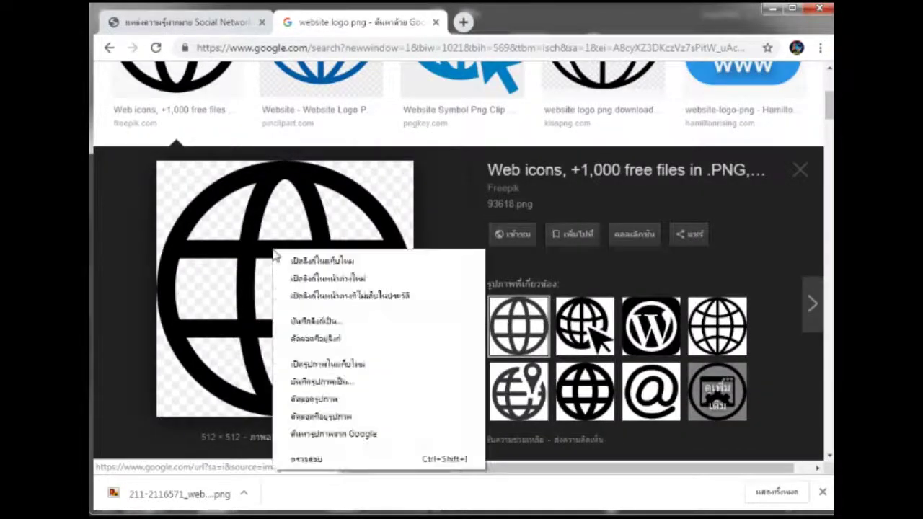
pyautogui.click(317, 380)
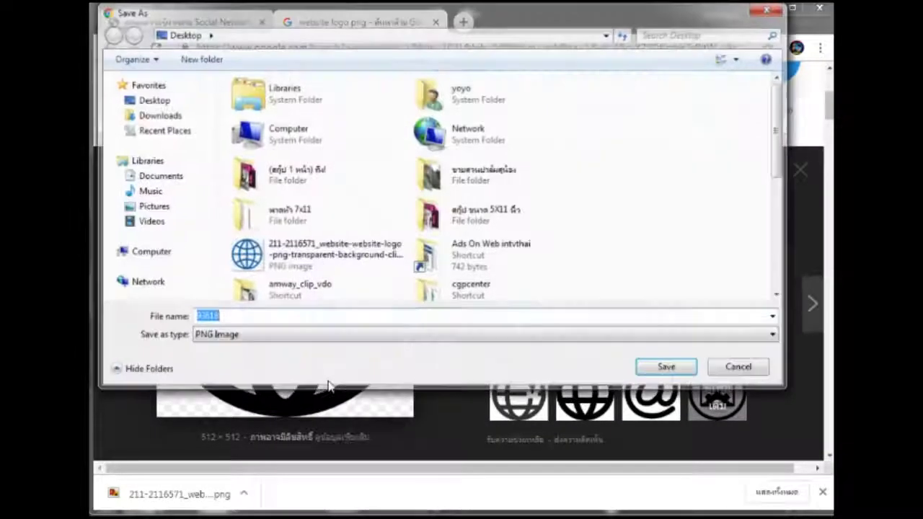
pyautogui.click(691, 371)
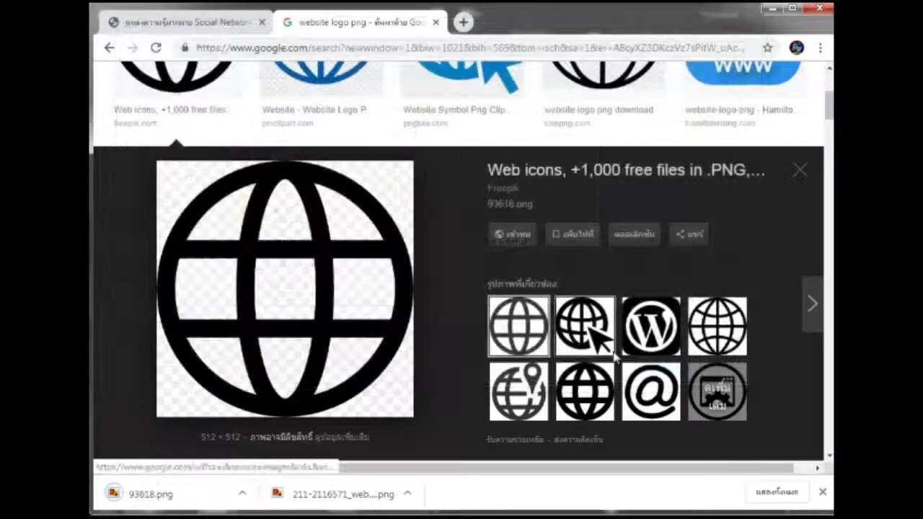
pyautogui.click(799, 177)
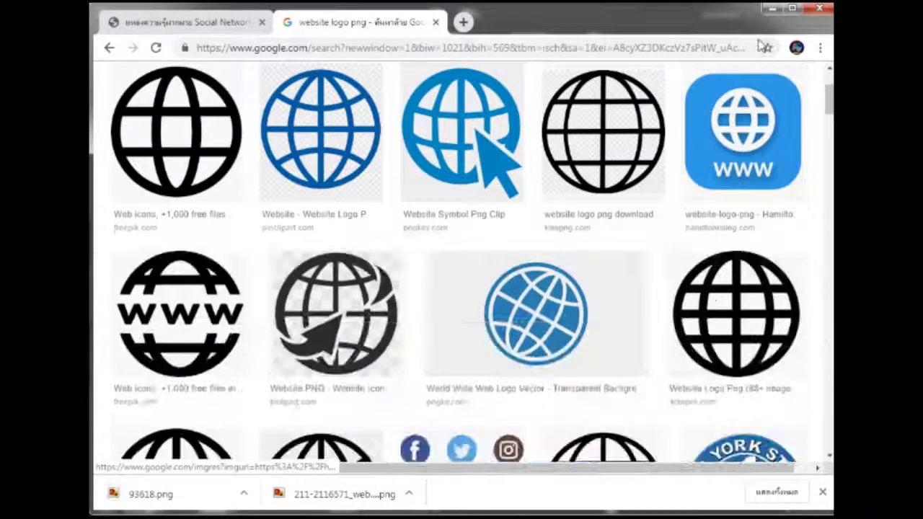
# Switch to Illustrator, place the downloaded 93618.png globe icon on the banner artboard, and resize and position it.
pyautogui.click(771, 9)
pyautogui.moveTo(432, 310); pyautogui.dragTo(396, 296)
pyautogui.moveTo(664, 294); pyautogui.dragTo(198, 273)
pyautogui.moveTo(232, 309); pyautogui.dragTo(306, 362)
pyautogui.click(367, 413)
pyautogui.moveTo(437, 411); pyautogui.dragTo(496, 406)
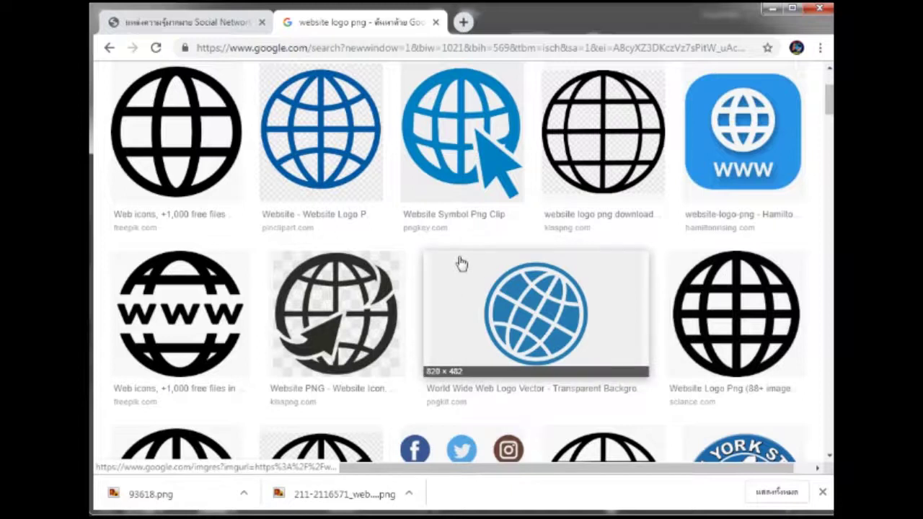
pyautogui.rightClick(378, 24)
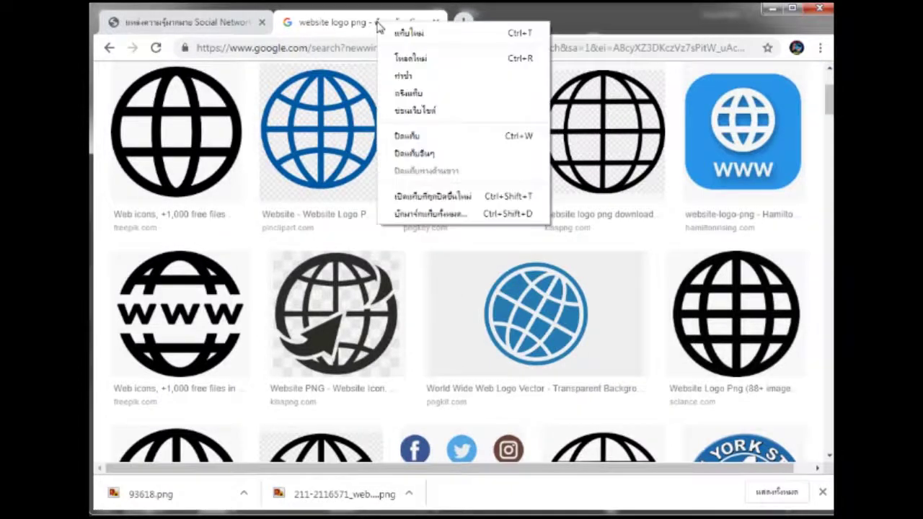
pyautogui.click(410, 34)
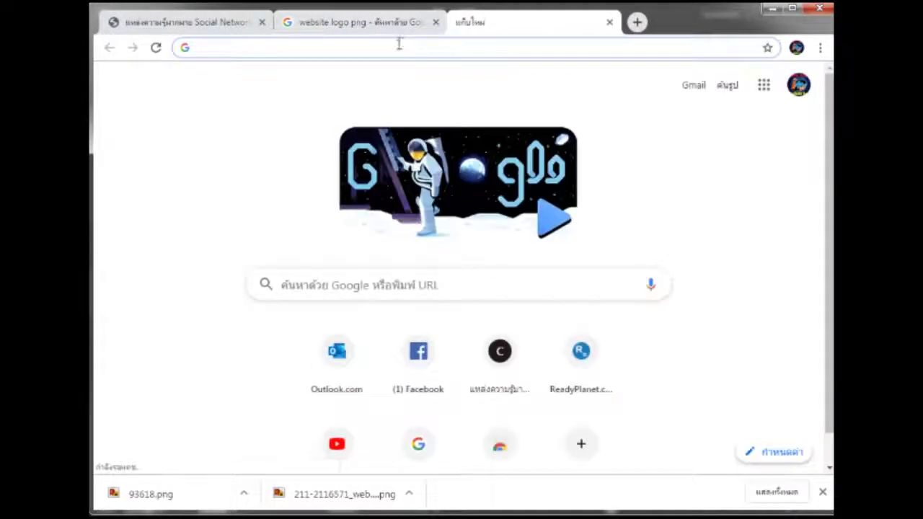
pyautogui.write('www.all')
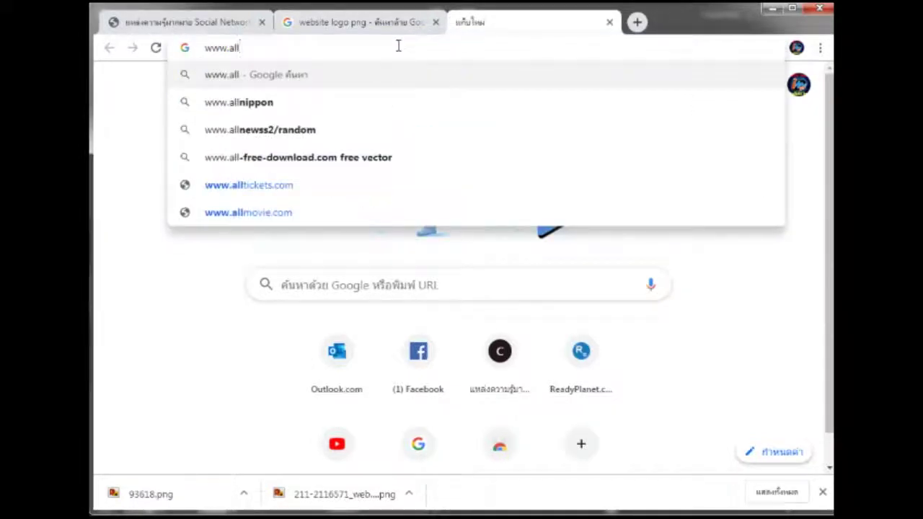
pyautogui.write('-free')
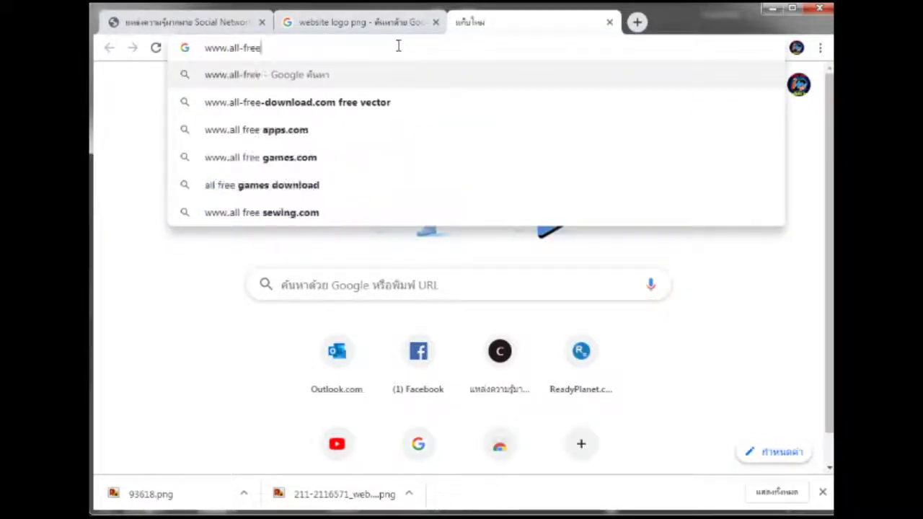
pyautogui.write('-dow')
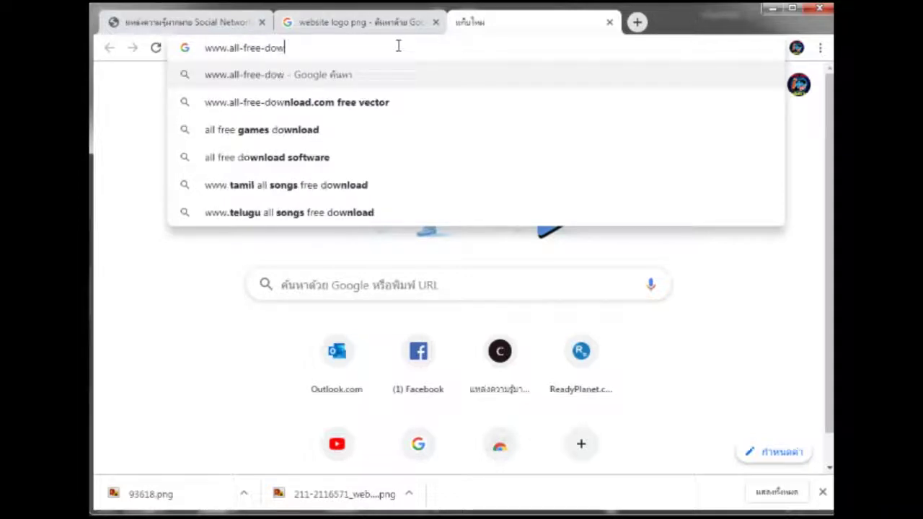
pyautogui.write('nloa')
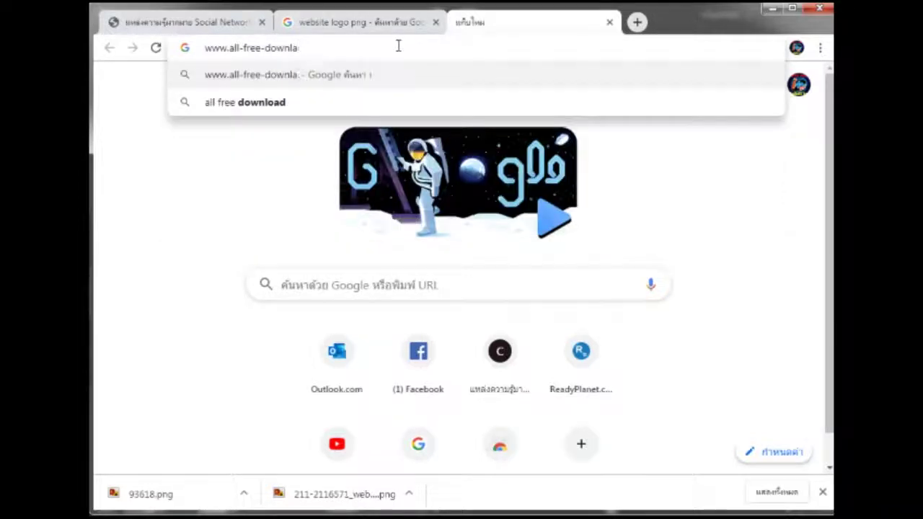
pyautogui.write('d.com')
pyautogui.press('Return')
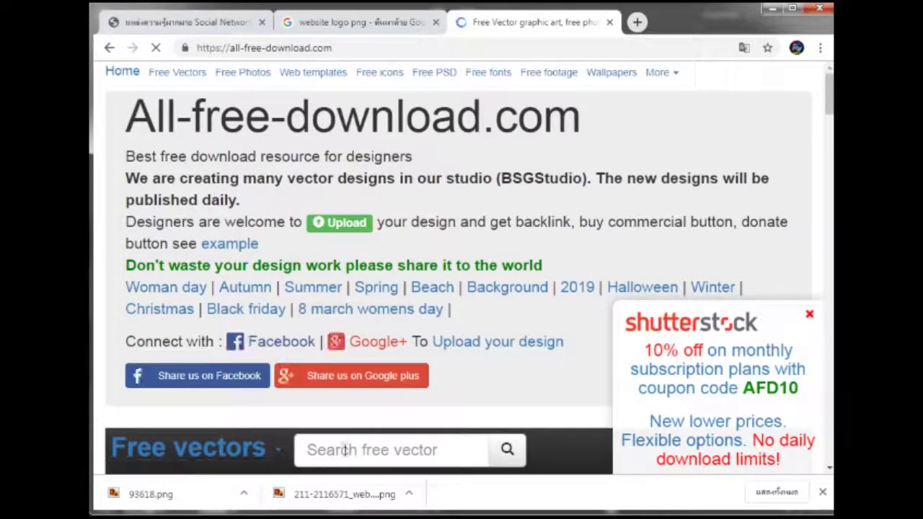
# Search the site's free vectors for the suggested term "universal".
pyautogui.click(346, 450)
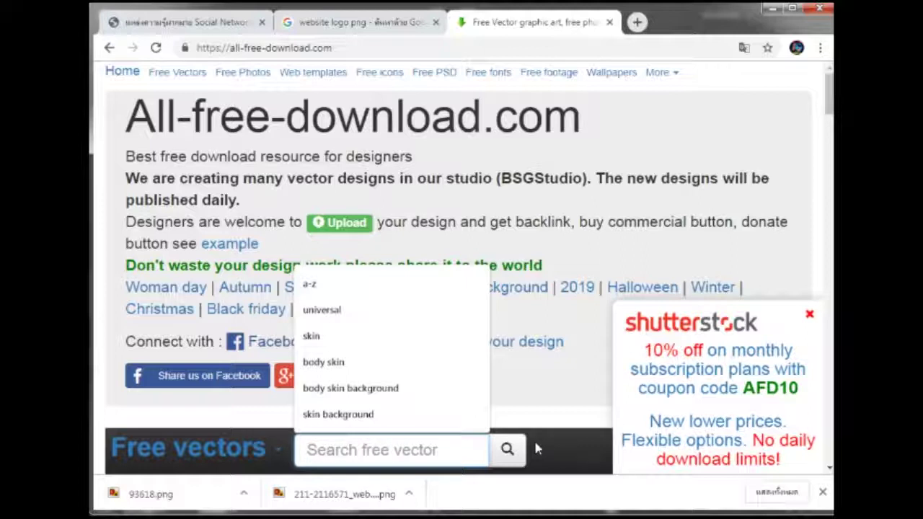
pyautogui.click(346, 317)
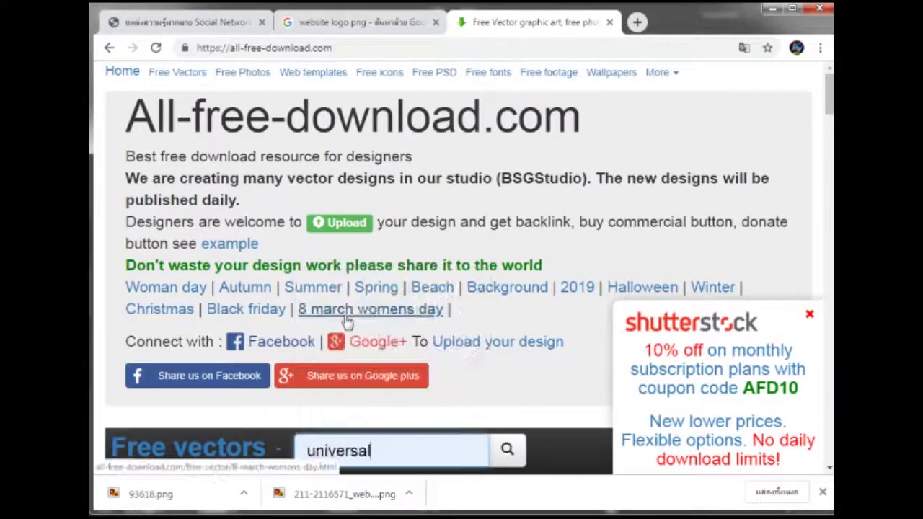
pyautogui.click(506, 454)
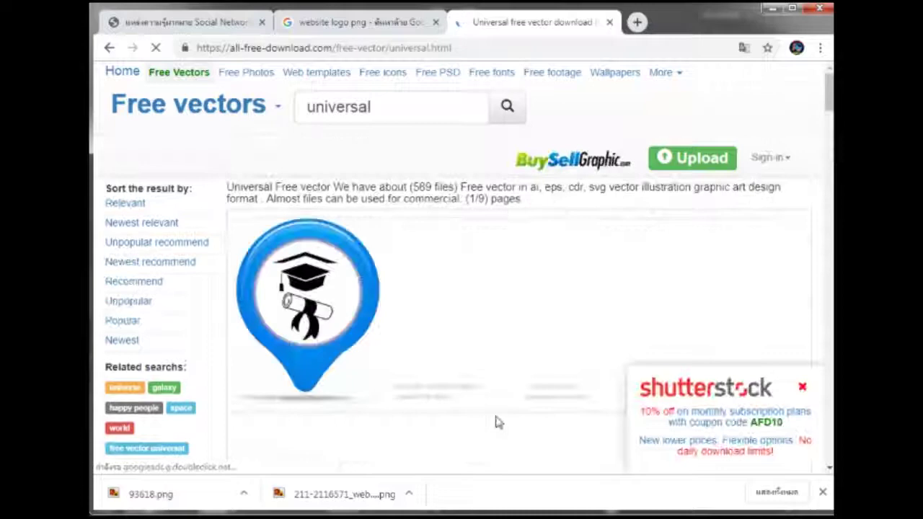
# Open the "Universe background 3d global icon sparkling design" vector from the results and download its file for free.
pyautogui.scroll(-3, 495, 422)
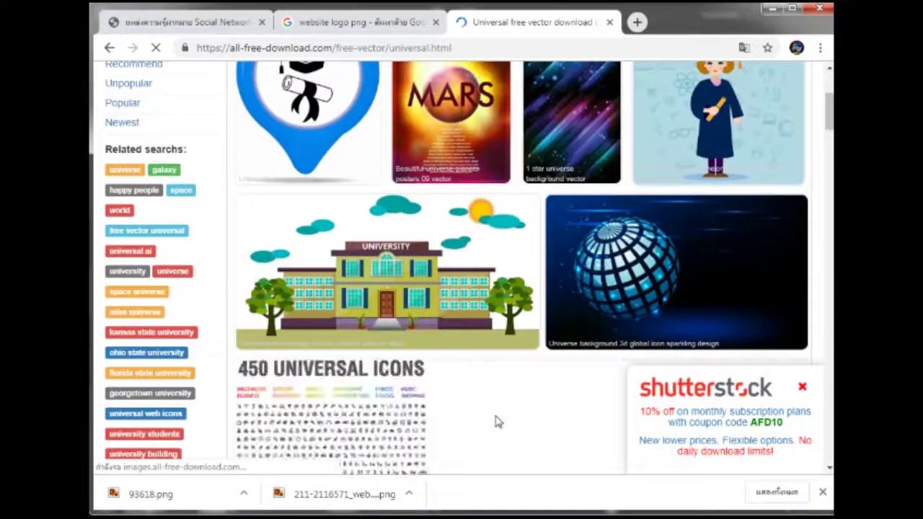
pyautogui.scroll(-5, 495, 422)
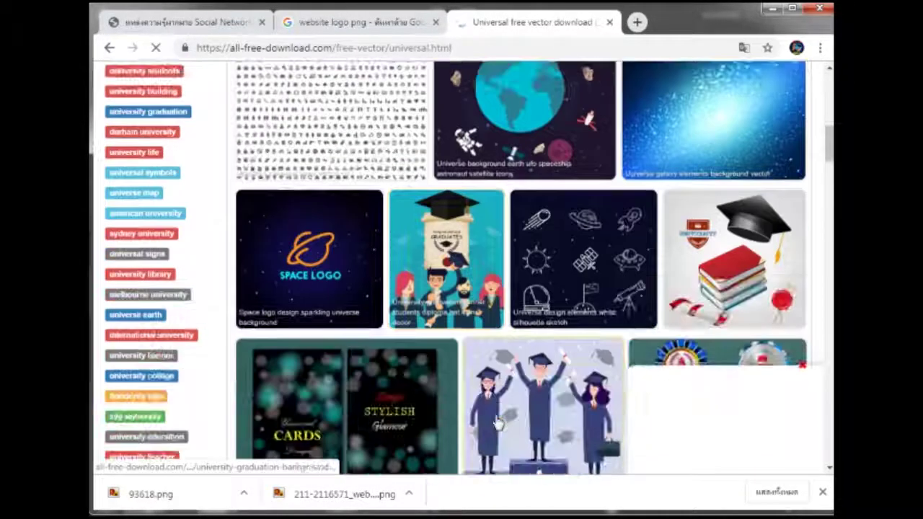
pyautogui.scroll(4, 495, 421)
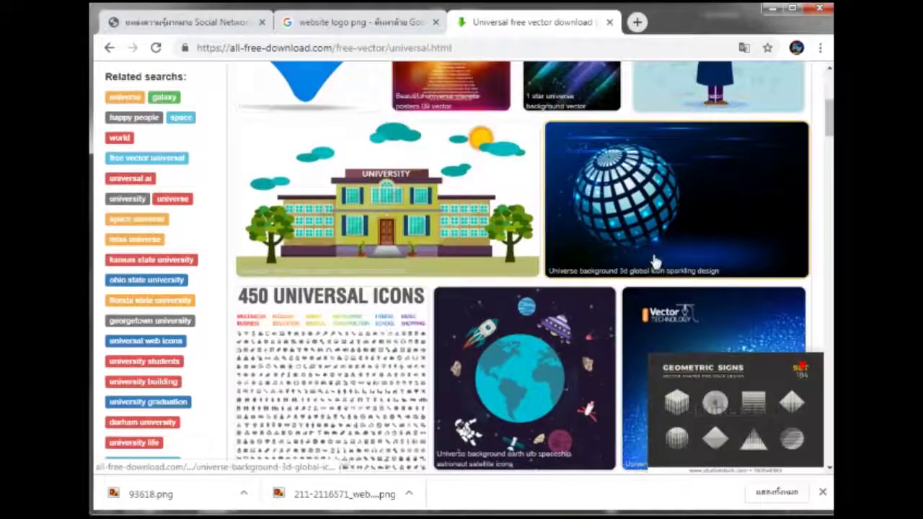
pyautogui.click(655, 260)
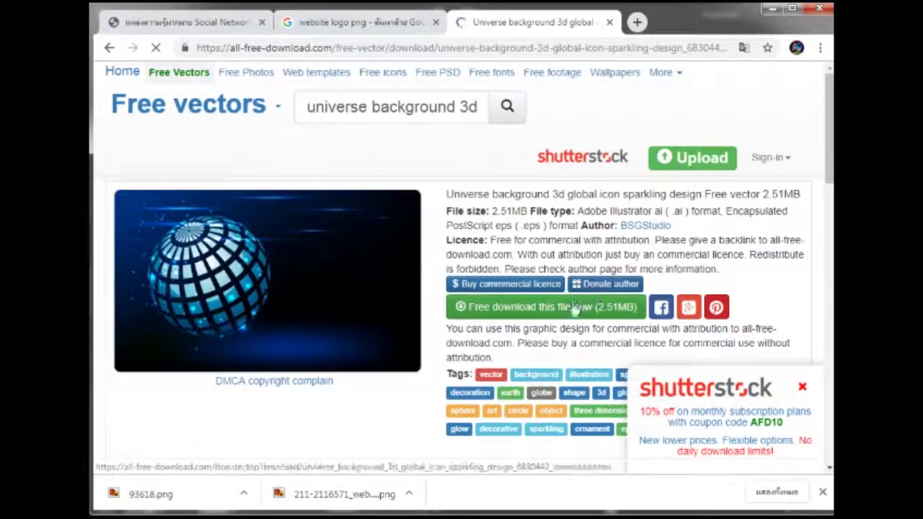
pyautogui.click(569, 308)
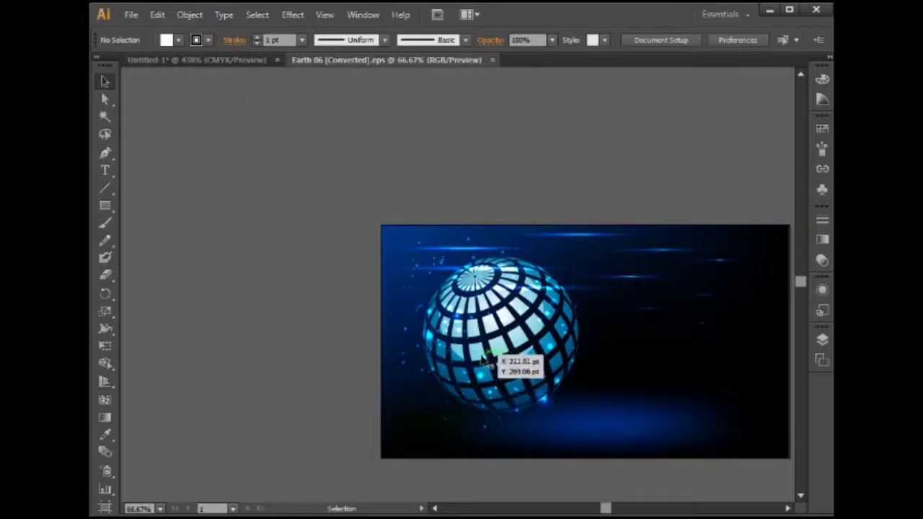
# In Illustrator, isolate the globe in the Earth 06 artwork, delete it, and leave isolation mode.
pyautogui.click(494, 357)
pyautogui.doubleClick(495, 357)
pyautogui.click(493, 352)
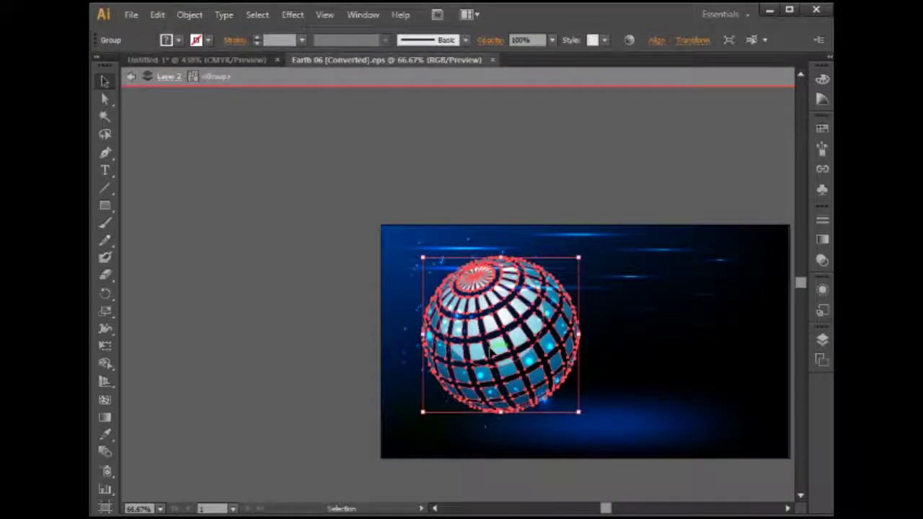
pyautogui.press('Delete')
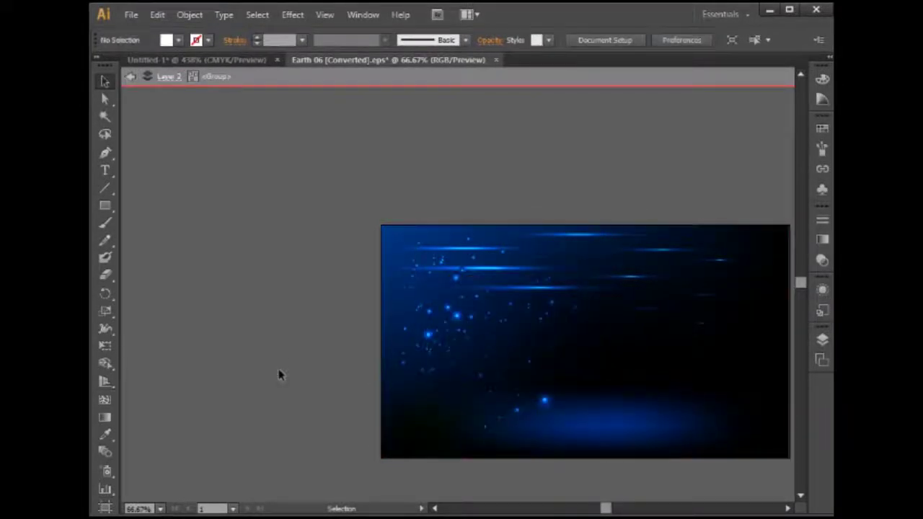
pyautogui.press('Escape')
# Select all the remaining blue background artwork in the Earth 06 document and cut it.
pyautogui.moveTo(359, 356); pyautogui.dragTo(216, 342)
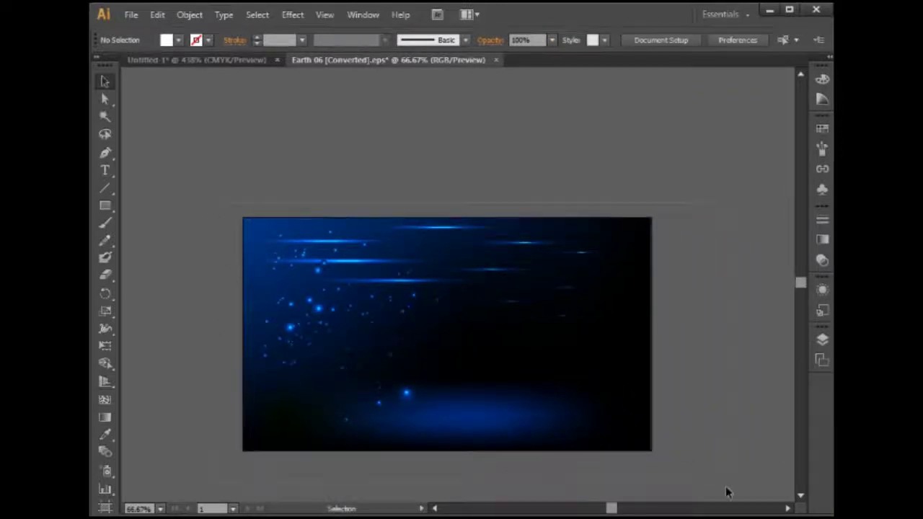
pyautogui.hotkey('ctrl', 'a')
pyautogui.press('Delete')
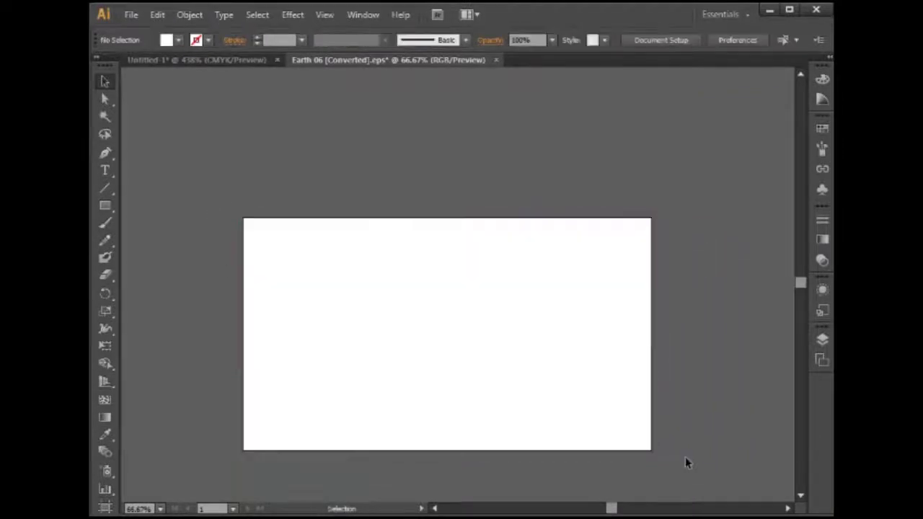
# Switch to the Untitled-1 banner document and set its document color mode to RGB Color.
pyautogui.click(228, 60)
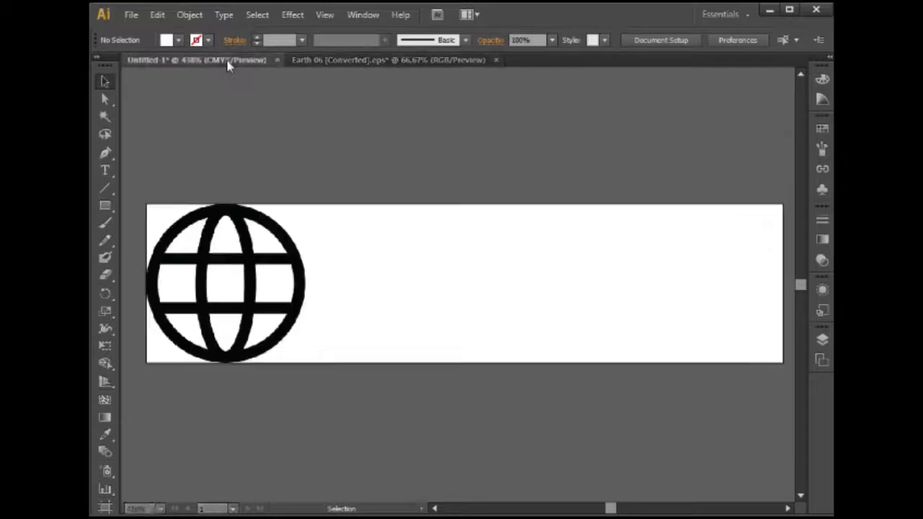
pyautogui.click(129, 15)
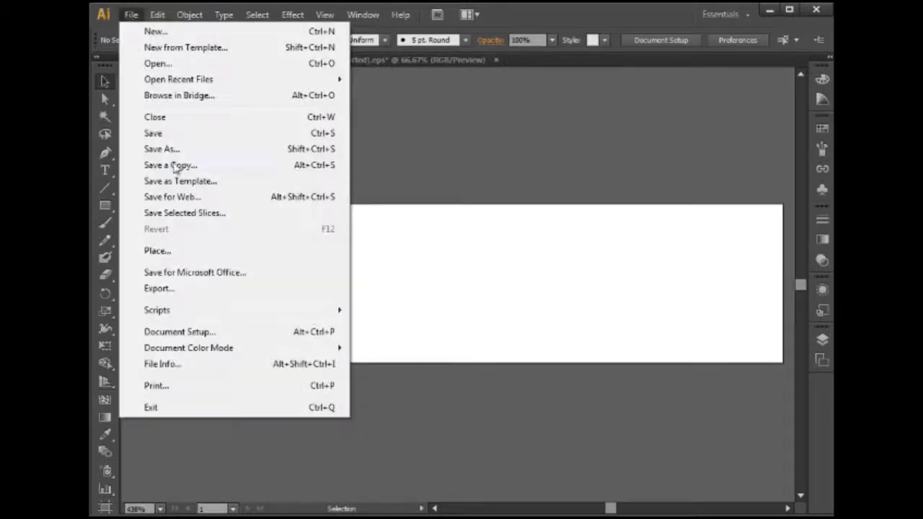
pyautogui.moveTo(173, 354)
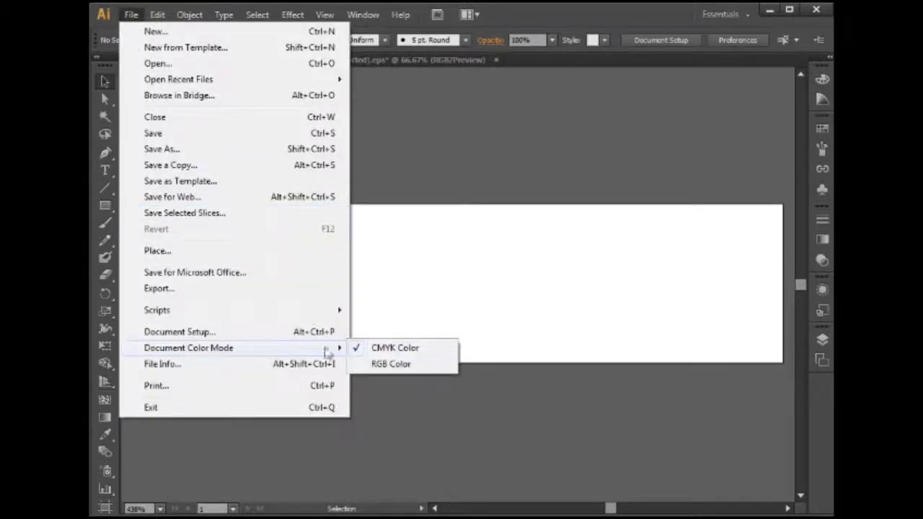
pyautogui.click(389, 364)
# Paste the blue background artwork into the banner document and scale it to 20%.
pyautogui.click(157, 14)
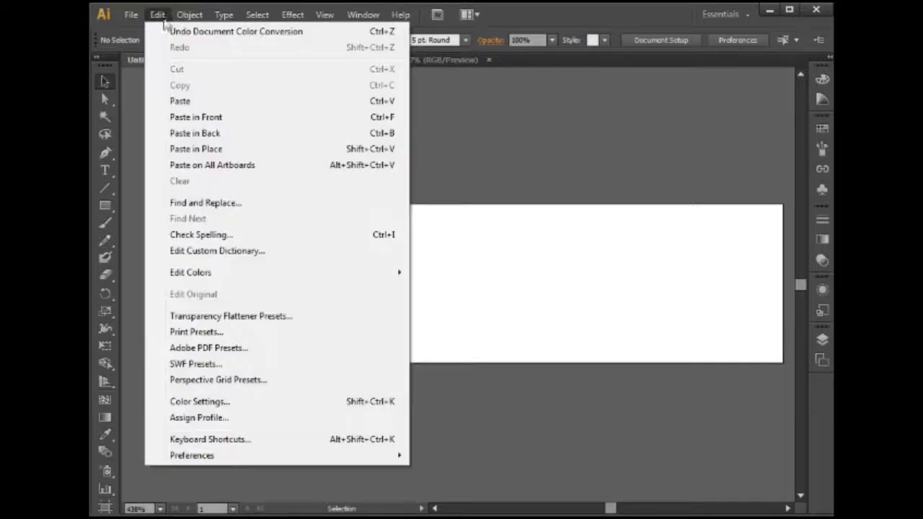
pyautogui.click(180, 98)
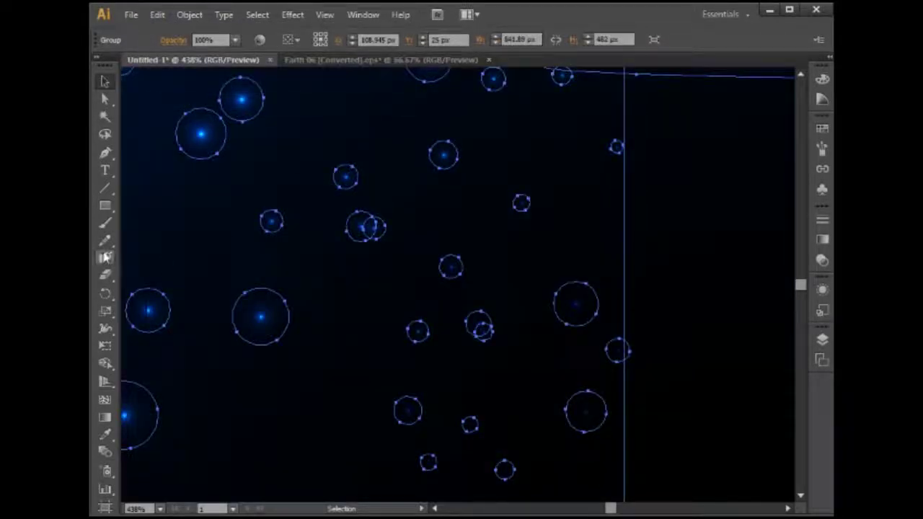
pyautogui.doubleClick(105, 311)
pyautogui.write('20')
pyautogui.press('Return')
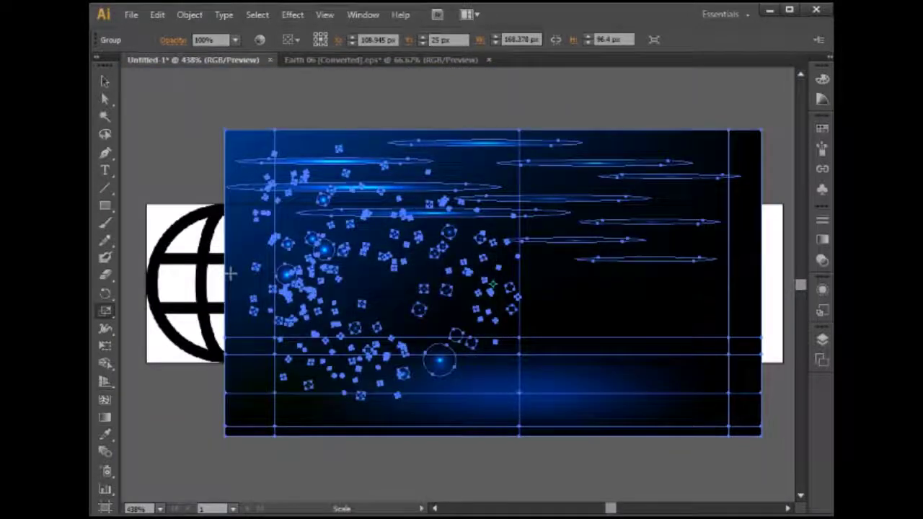
# Align the background with the artboard's upper-left corner and resize it to about 200.5 x 50.9 px to cover the banner.
pyautogui.click(102, 81)
pyautogui.moveTo(294, 175); pyautogui.dragTo(216, 248)
pyautogui.moveTo(319, 336); pyautogui.dragTo(320, 279)
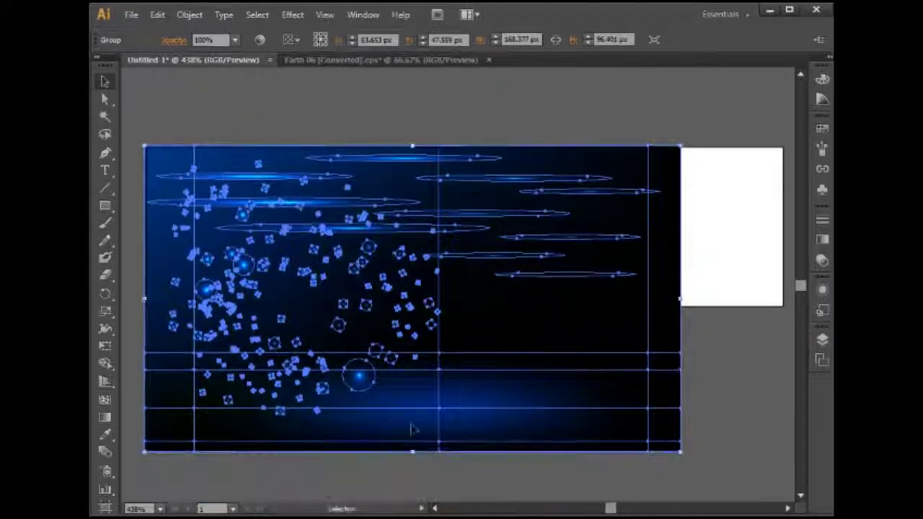
pyautogui.moveTo(412, 452); pyautogui.dragTo(413, 308)
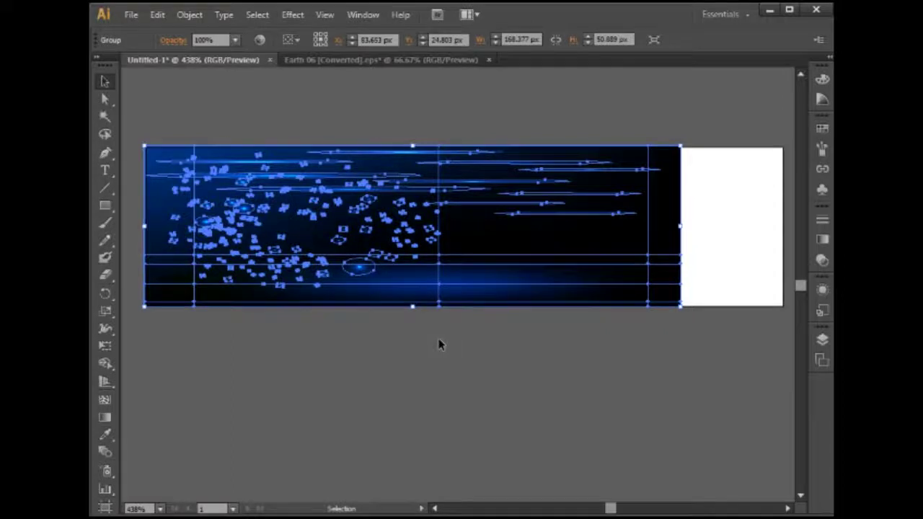
pyautogui.press('space')
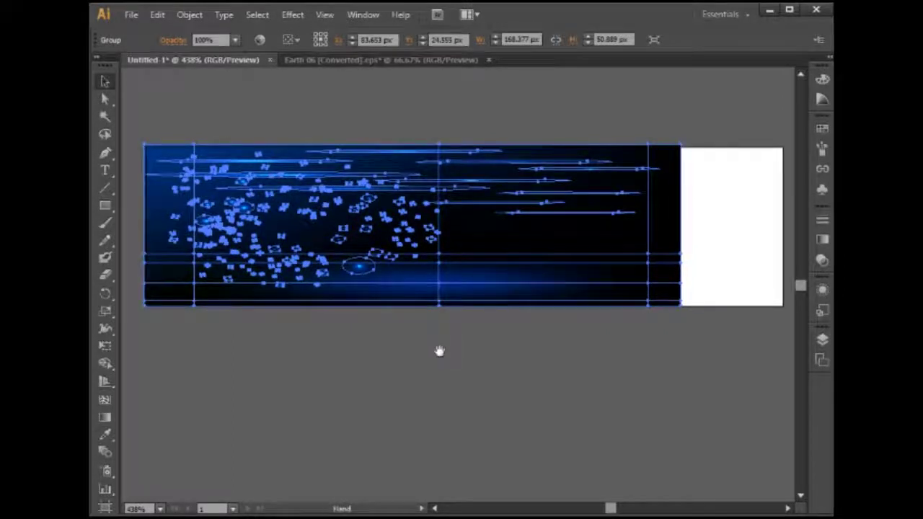
pyautogui.moveTo(426, 308); pyautogui.dragTo(311, 307)
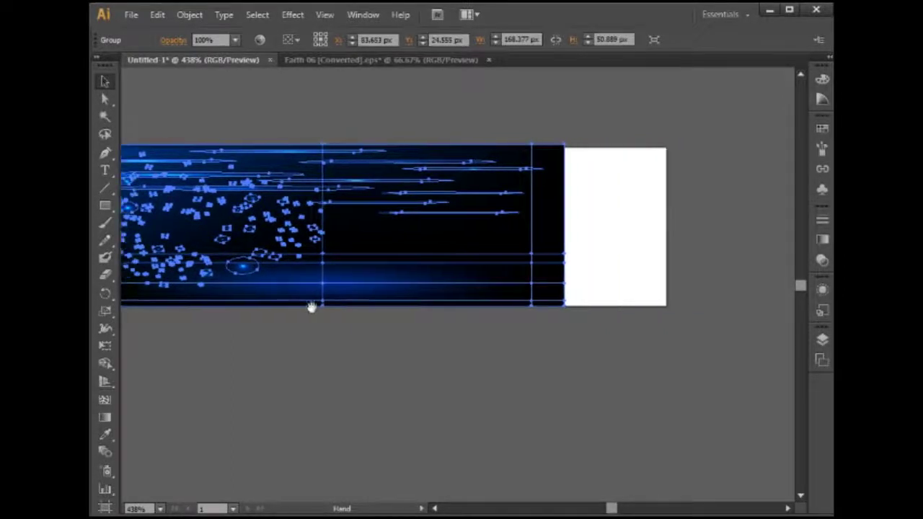
pyautogui.moveTo(564, 228); pyautogui.dragTo(666, 240)
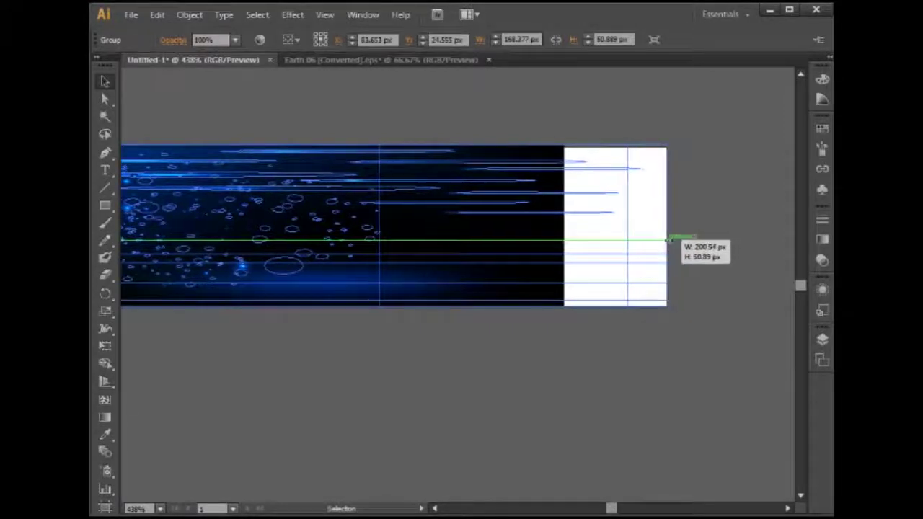
# Send the blue background group to the back, behind the globe icon, and deselect it.
pyautogui.rightClick(474, 245)
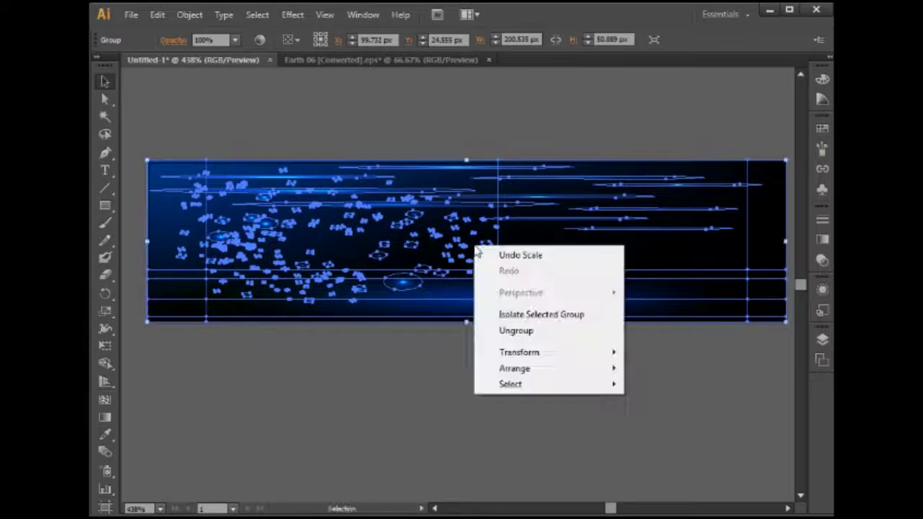
pyautogui.moveTo(522, 370)
pyautogui.click(659, 417)
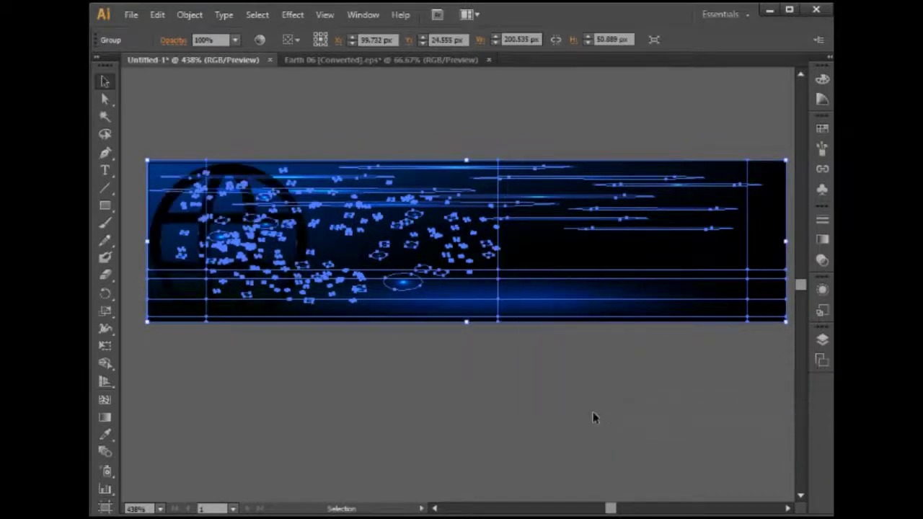
pyautogui.click(592, 412)
# Shrink the globe icon proportionally about its centre to leave a margin inside the banner's edges.
pyautogui.click(286, 235)
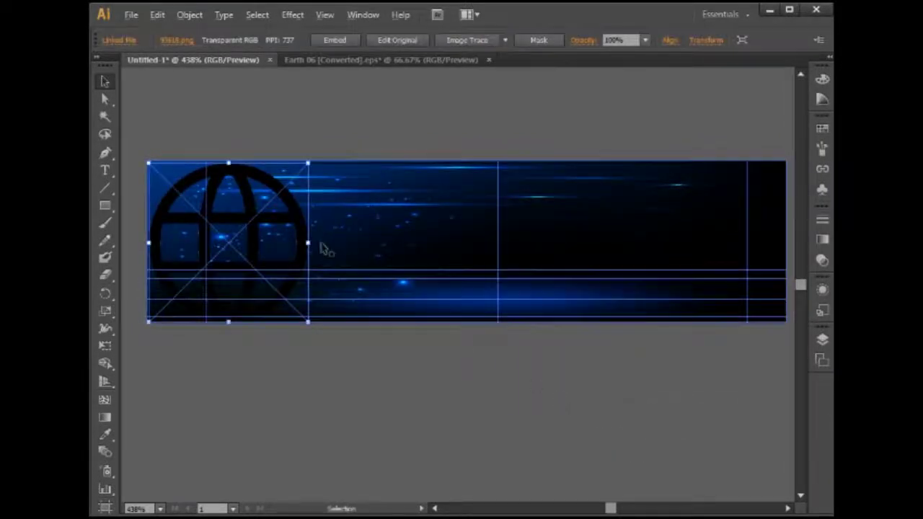
pyautogui.moveTo(310, 242); pyautogui.dragTo(296, 243)
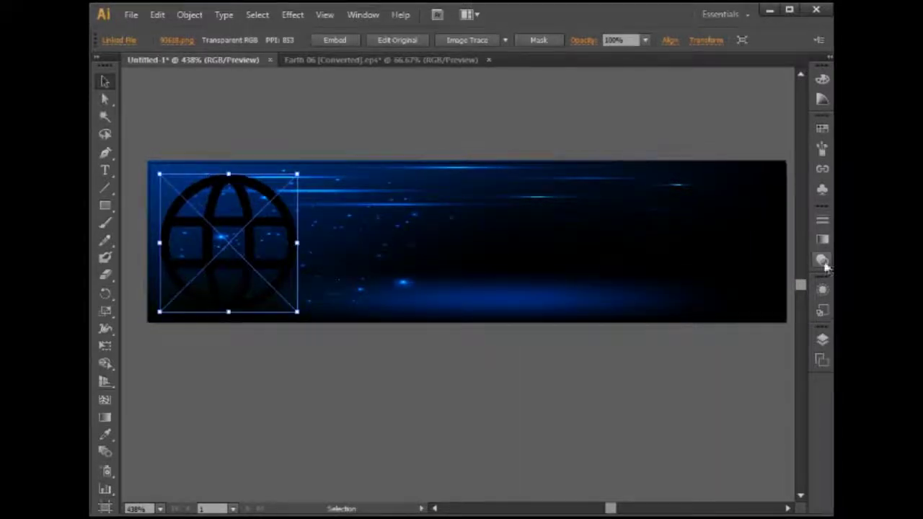
# Try the Screen, Multiply, Soft Light and Darken blending modes on the globe icon, and return it to Normal.
pyautogui.click(822, 261)
pyautogui.click(708, 228)
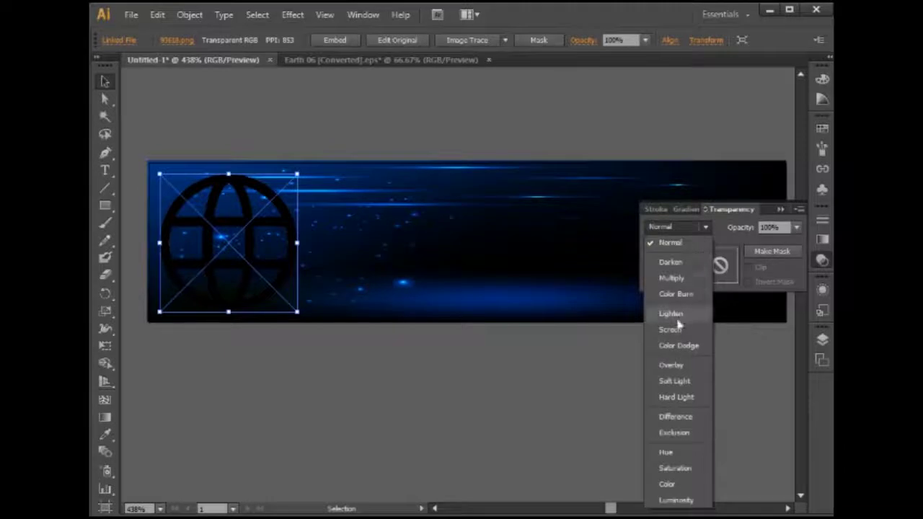
pyautogui.click(674, 328)
pyautogui.click(706, 227)
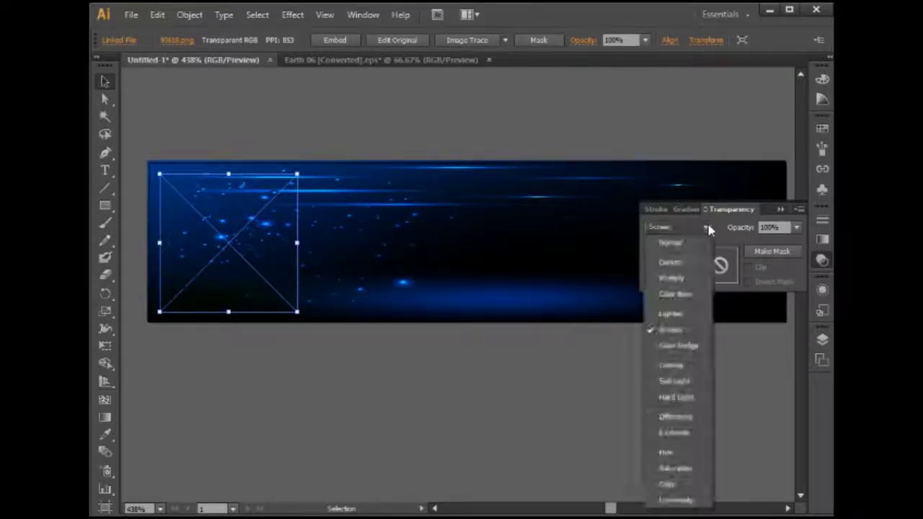
pyautogui.click(681, 278)
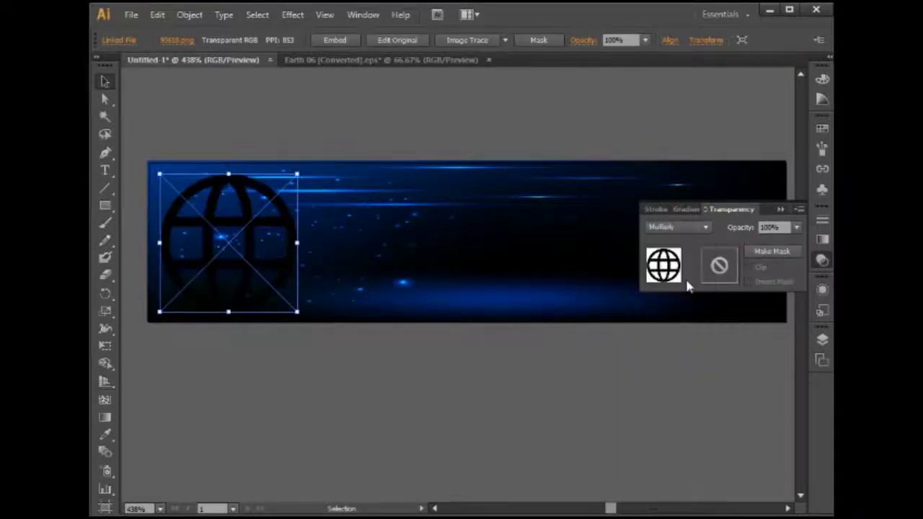
pyautogui.click(707, 227)
pyautogui.click(677, 381)
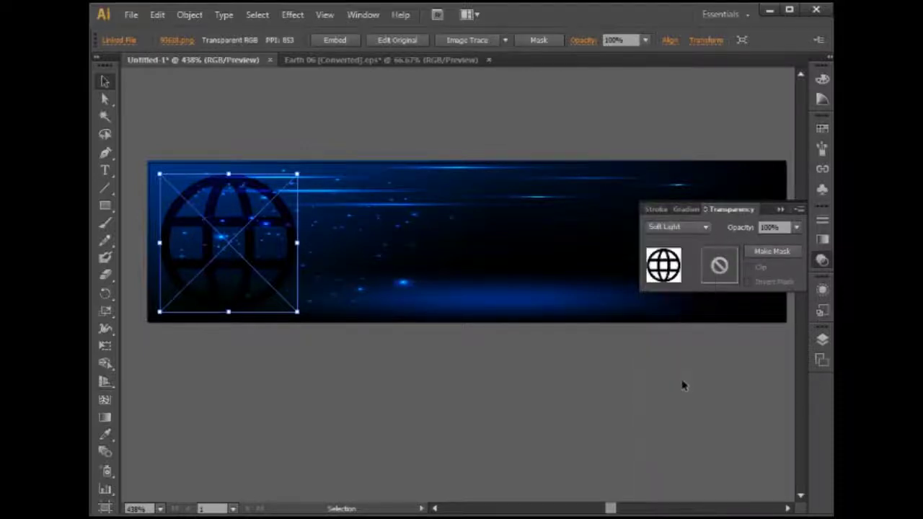
pyautogui.click(704, 228)
pyautogui.click(671, 262)
pyautogui.click(705, 227)
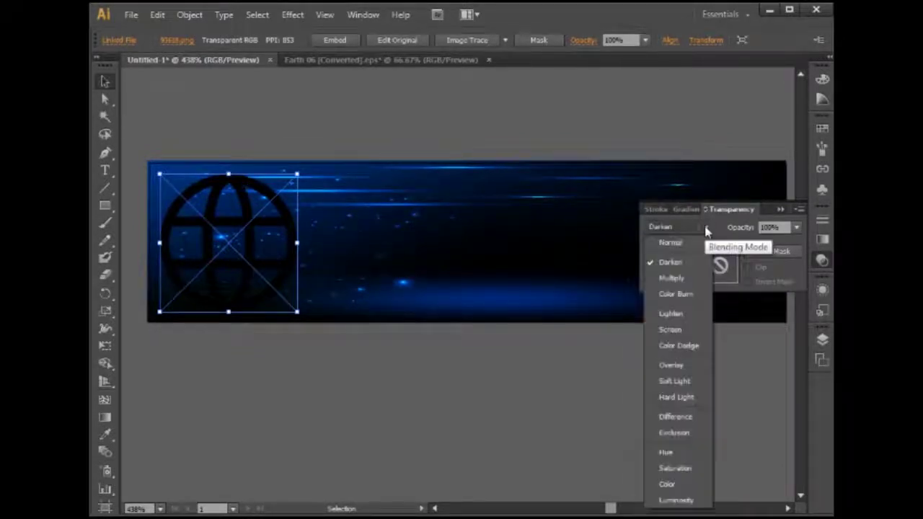
pyautogui.click(691, 243)
pyautogui.click(566, 365)
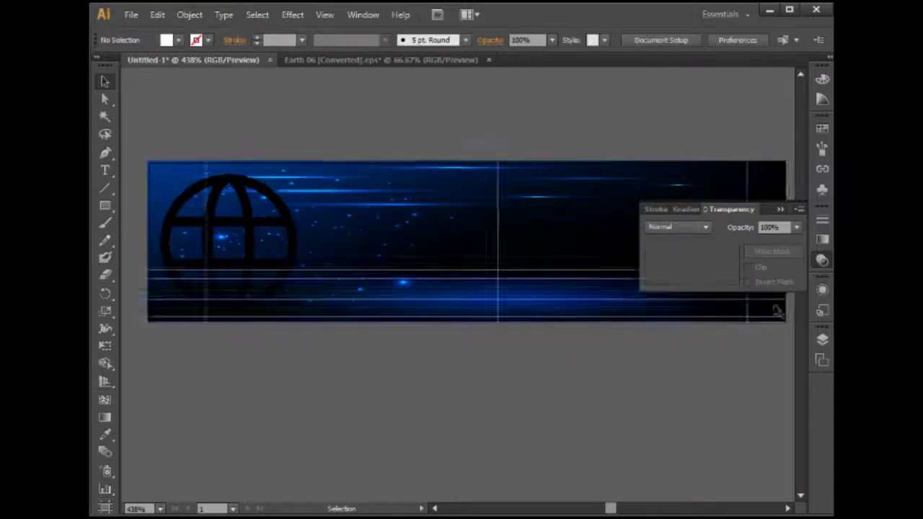
pyautogui.click(824, 262)
pyautogui.moveTo(541, 431)
pyautogui.mouseDown()
pyautogui.moveTo(513, 431)
pyautogui.moveTo(536, 433)
pyautogui.mouseUp()
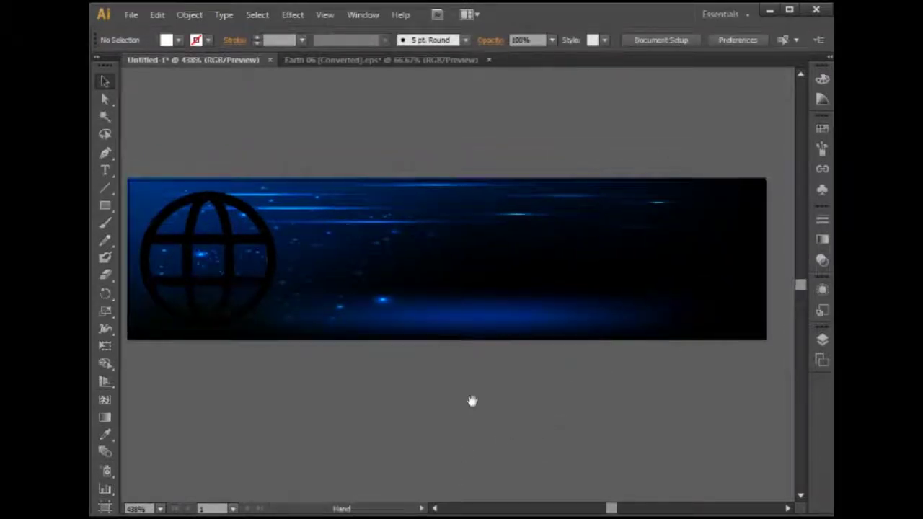
# Switch to Photoshop, load the outline of Layer 0 in 93618.png as a selection, fill it with white and deselect.
pyautogui.click(105, 83)
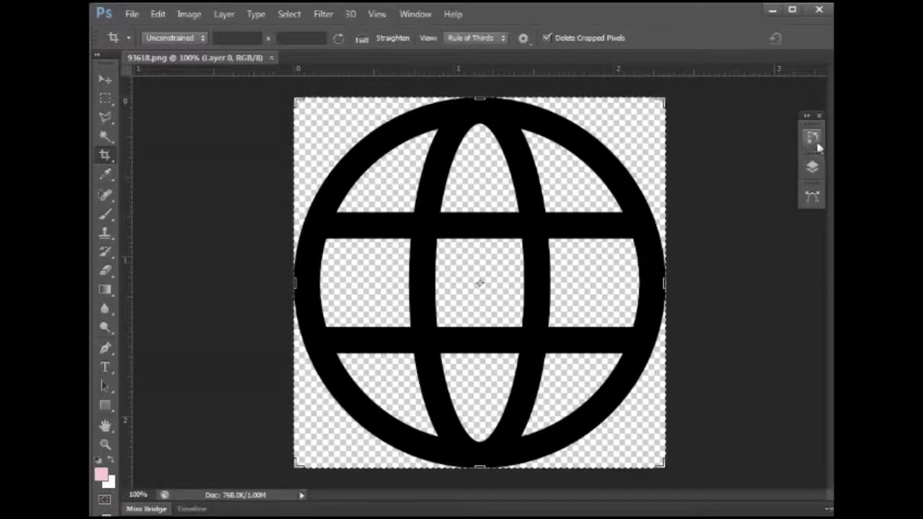
pyautogui.click(813, 168)
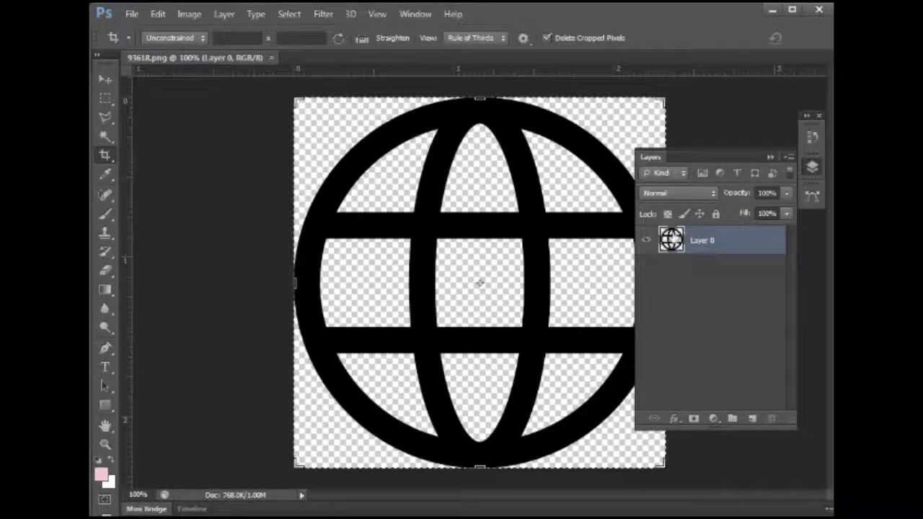
pyautogui.keyDown('ctrl'); pyautogui.click(670, 240); pyautogui.keyUp('ctrl')
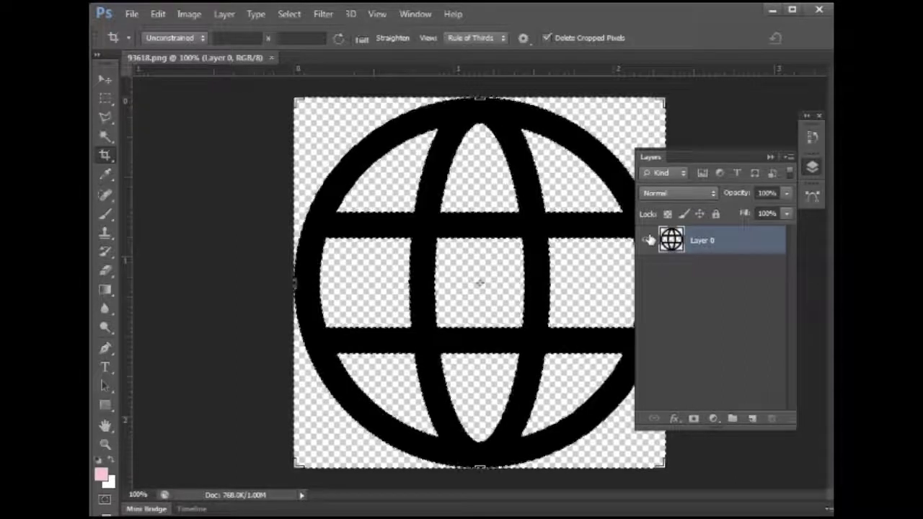
pyautogui.hotkey('ctrl', 'BackSpace')
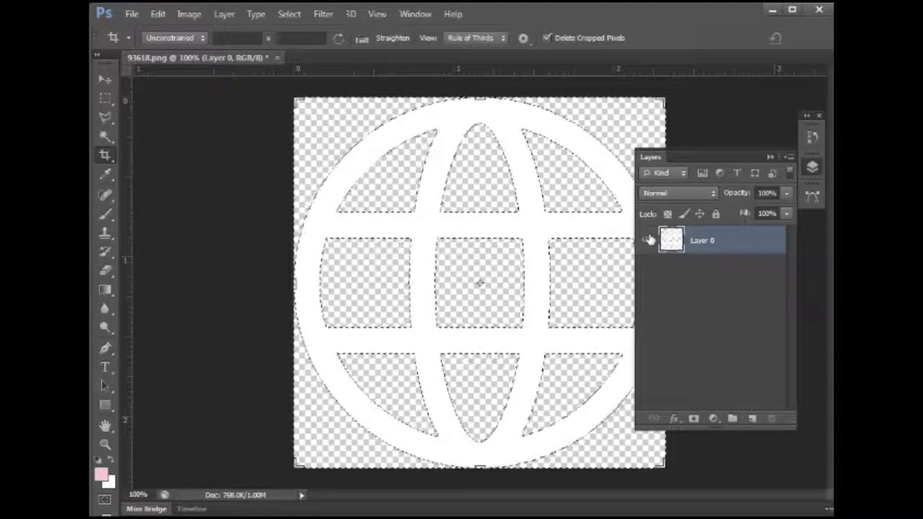
pyautogui.hotkey('ctrl', 'd')
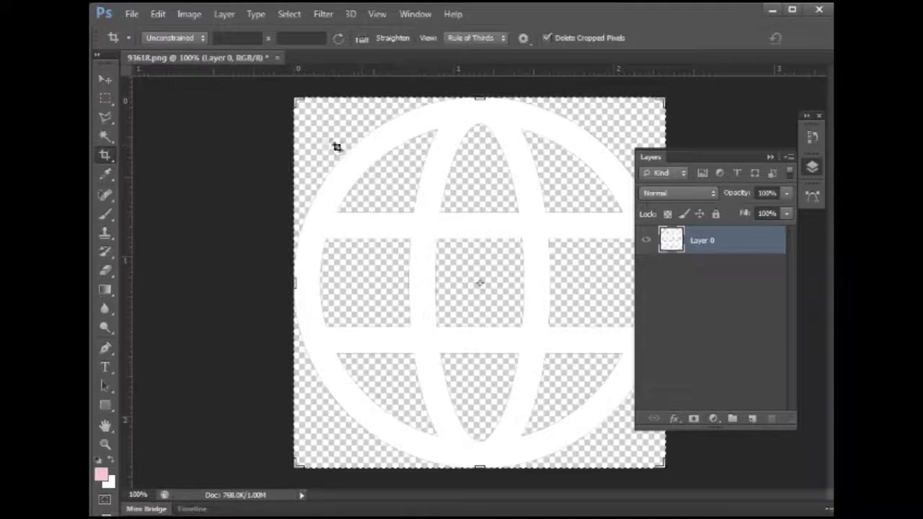
# Save and close 93618.png, switch back to Illustrator and update the modified linked globe image in the banner.
pyautogui.click(278, 58)
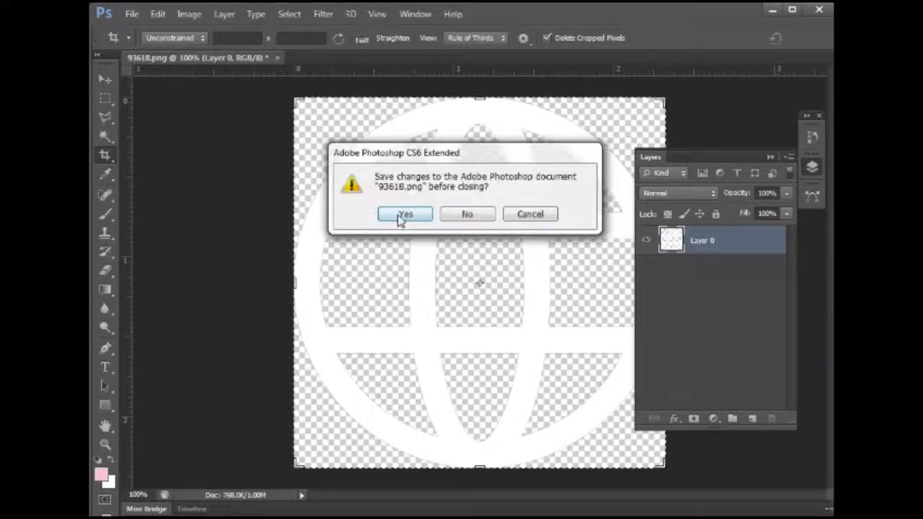
pyautogui.click(401, 219)
pyautogui.click(771, 11)
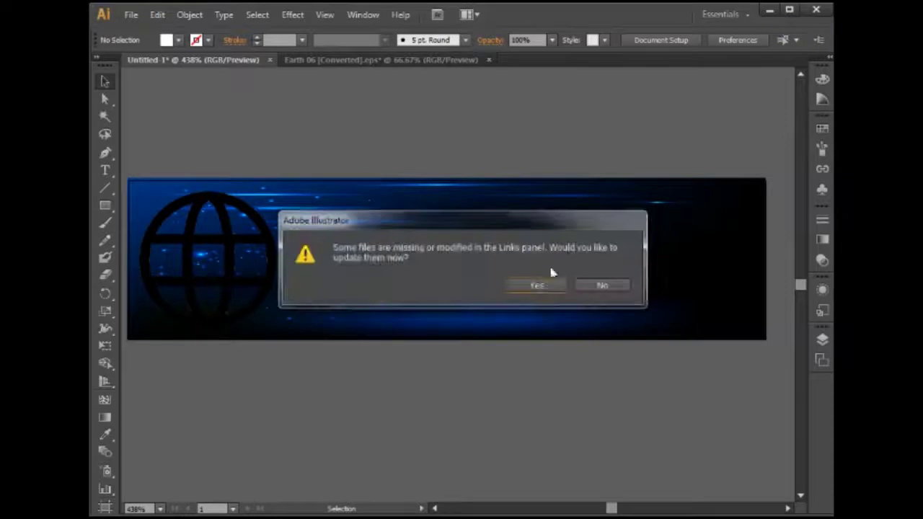
pyautogui.click(533, 291)
pyautogui.moveTo(506, 408); pyautogui.dragTo(552, 403)
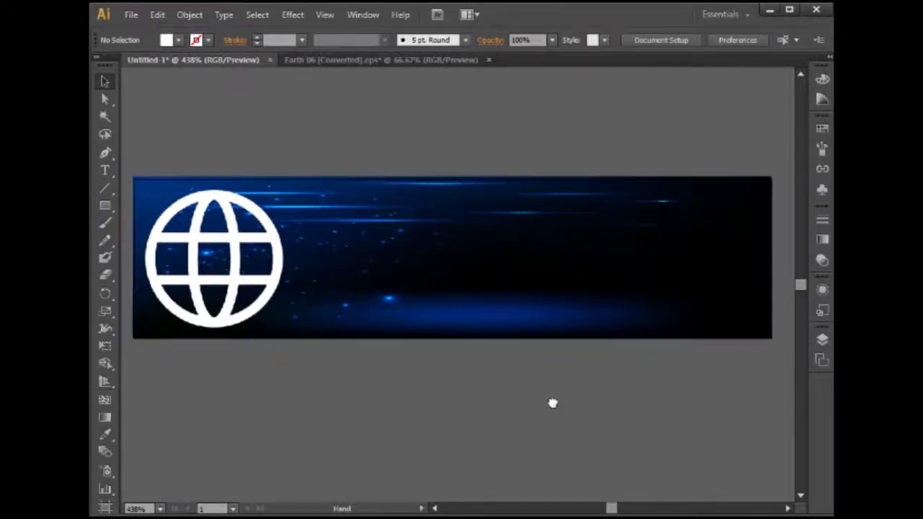
pyautogui.click(169, 208)
# Start a point text object above the banner and set its font family to PSLxEmpireExtra.
pyautogui.click(105, 170)
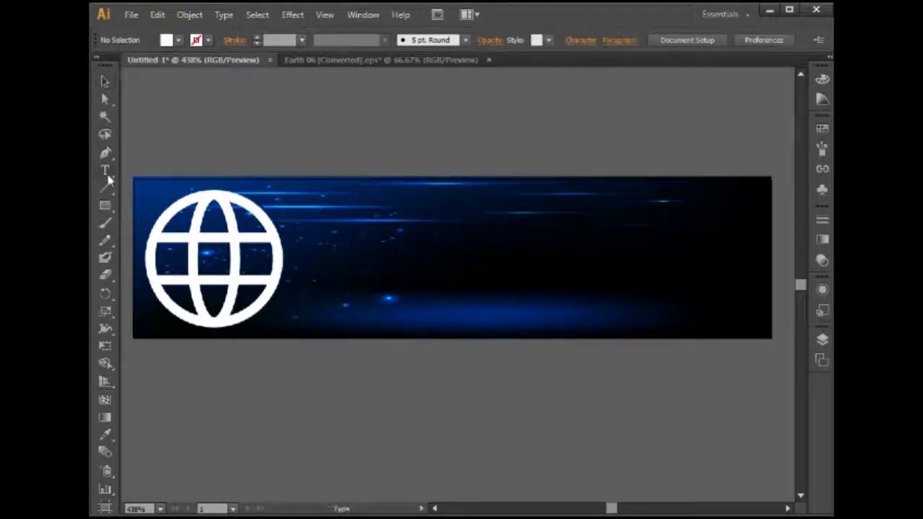
pyautogui.click(332, 162)
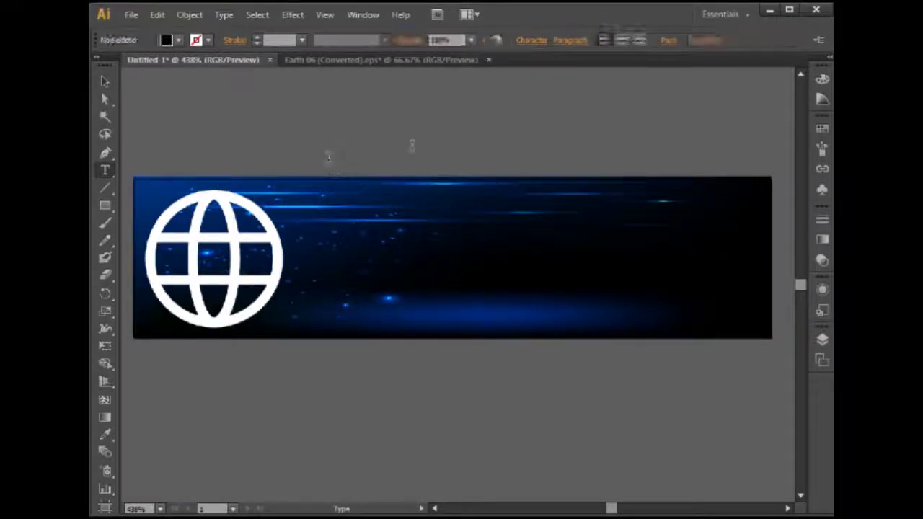
pyautogui.write('w')
pyautogui.press('BackSpace')
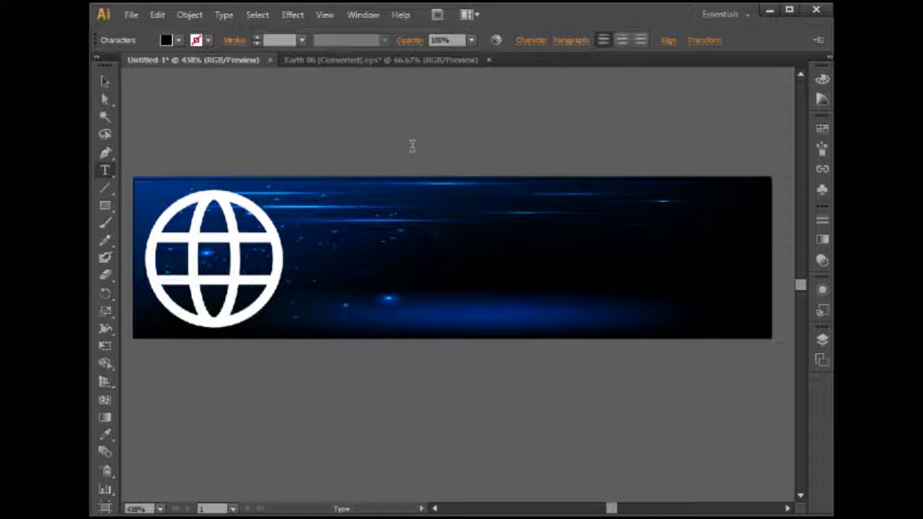
pyautogui.click(531, 40)
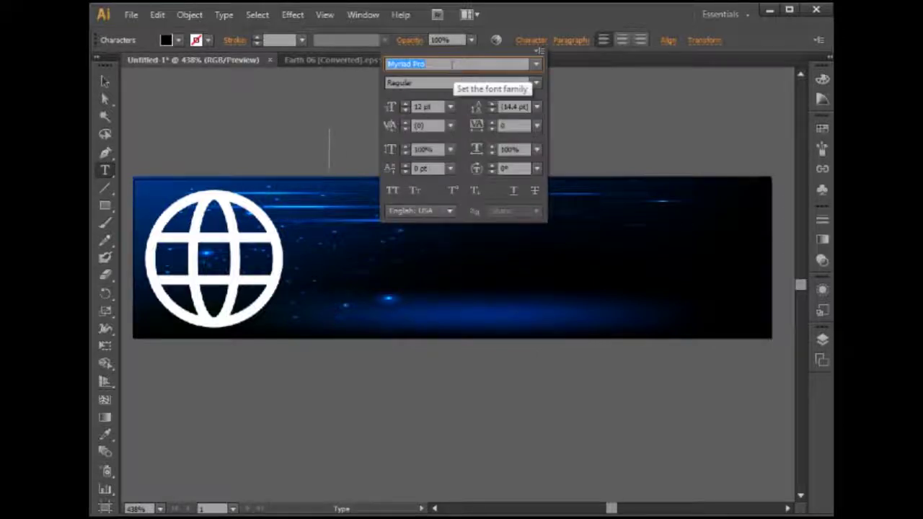
pyautogui.write('PSLxEmpireExtra')
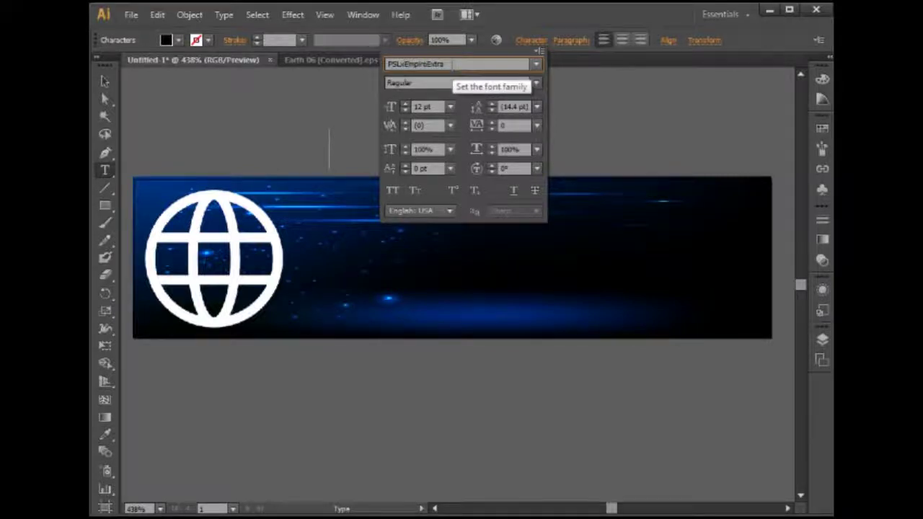
pyautogui.press('Return')
# Enter the banner text on two lines: "แหล่งความรู้ความมากมาย" and "Computer Graphic Social IT etc.".
pyautogui.write('ห')
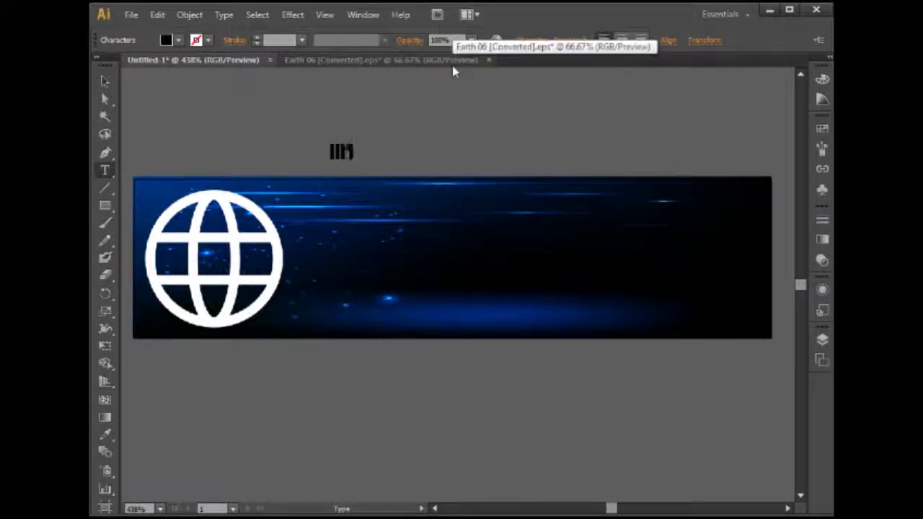
pyautogui.write('ล่งความรู้ความ')
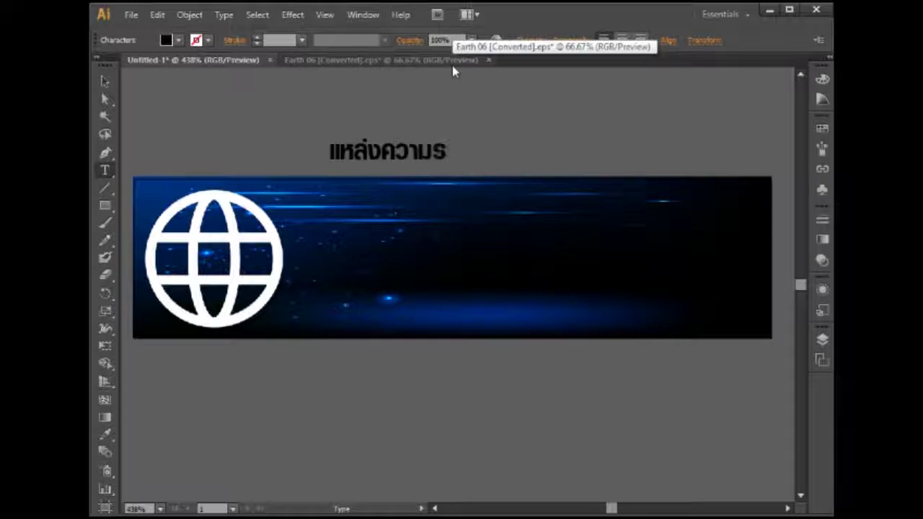
pyautogui.write('มากมาย')
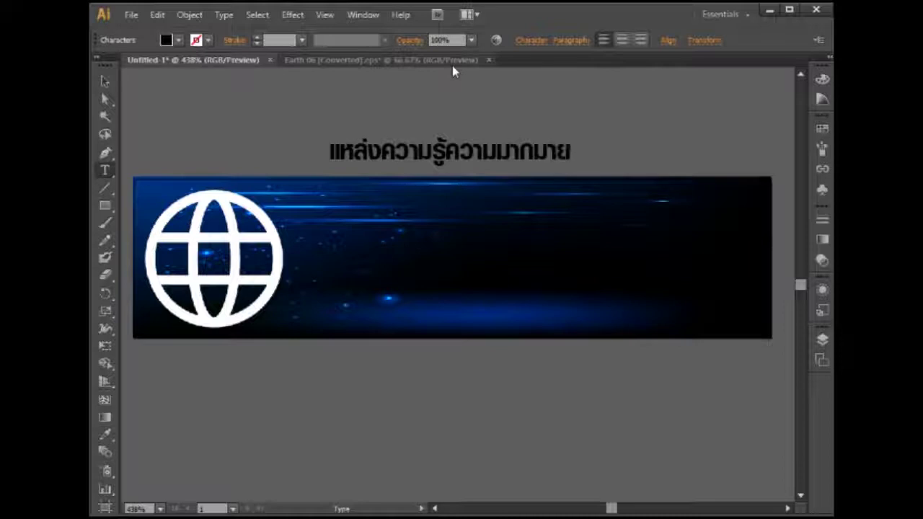
pyautogui.press('BackSpace')
pyautogui.press('Return')
pyautogui.write('Computer Grap')
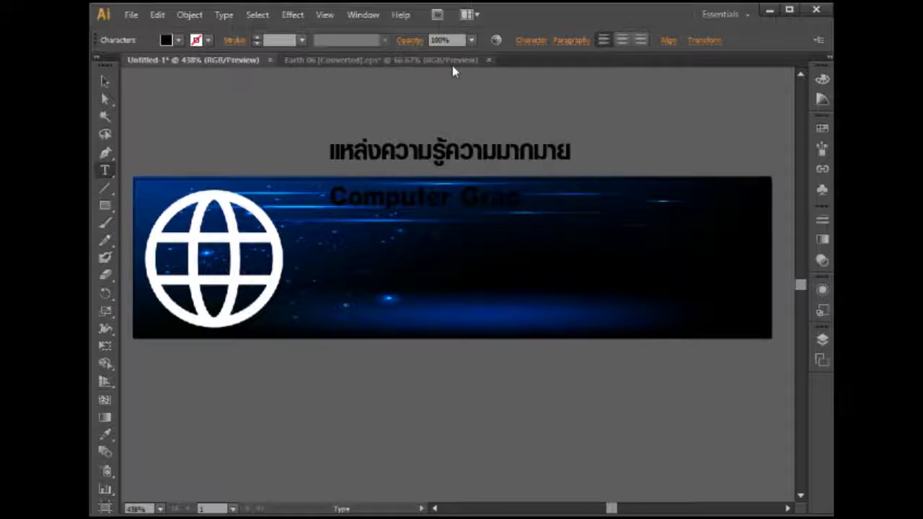
pyautogui.write('hic Forum')
# Center-align the two-line text, fill it with white and place it on the banner beside the globe.
pyautogui.click(105, 80)
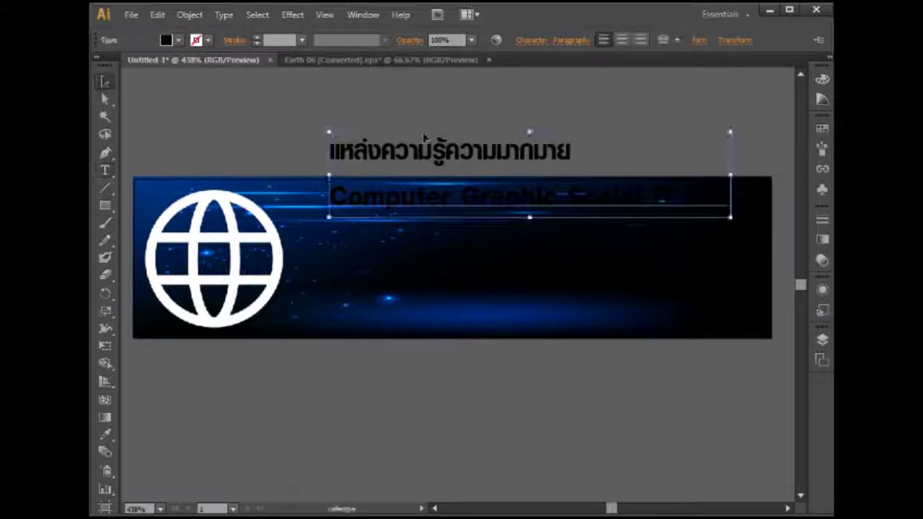
pyautogui.click(621, 39)
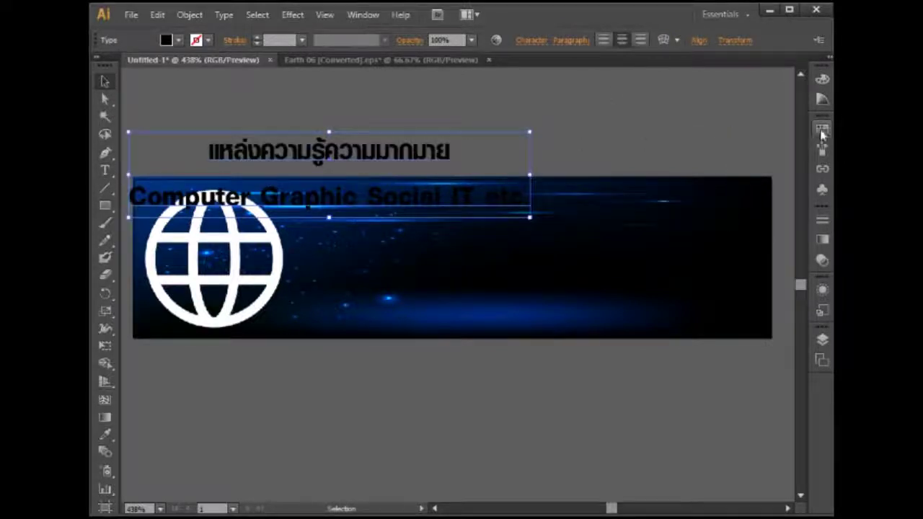
pyautogui.click(821, 78)
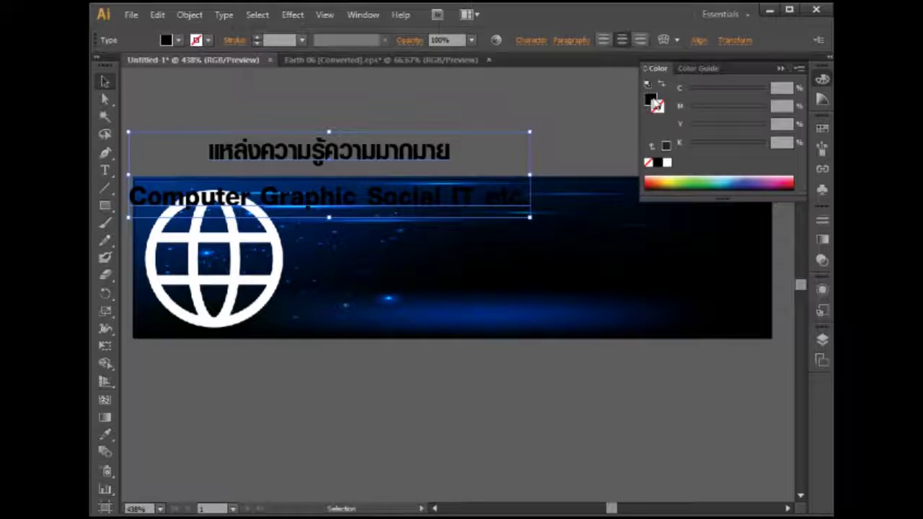
pyautogui.click(666, 162)
pyautogui.moveTo(409, 181); pyautogui.dragTo(589, 243)
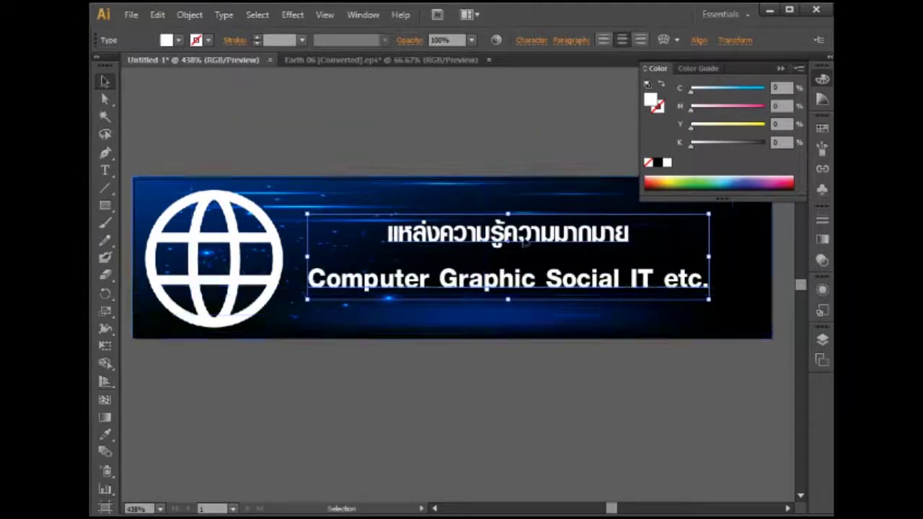
# Enlarge the Thai first line of the text until it is as wide as the English line.
pyautogui.doubleClick(453, 232)
pyautogui.moveTo(454, 232); pyautogui.dragTo(373, 227)
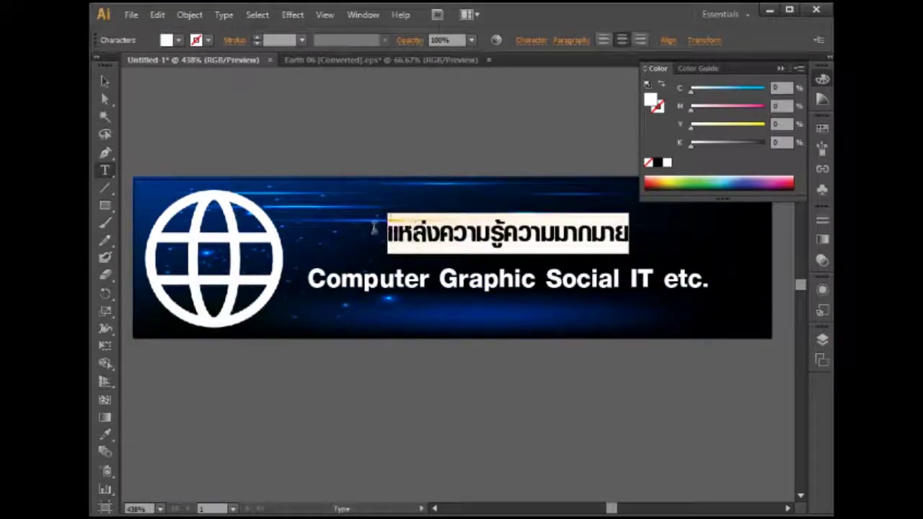
pyautogui.hotkey('ctrl', 'shift', '.')
pyautogui.hotkey('ctrl', 'shift', '.')
pyautogui.hotkey('ctrl', 'shift', '.')
pyautogui.hotkey('ctrl', 'shift', '.')
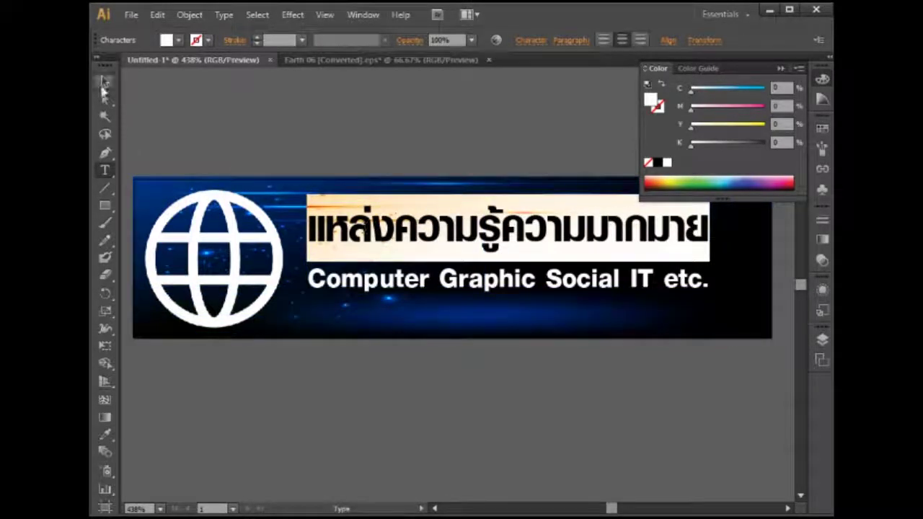
pyautogui.click(104, 83)
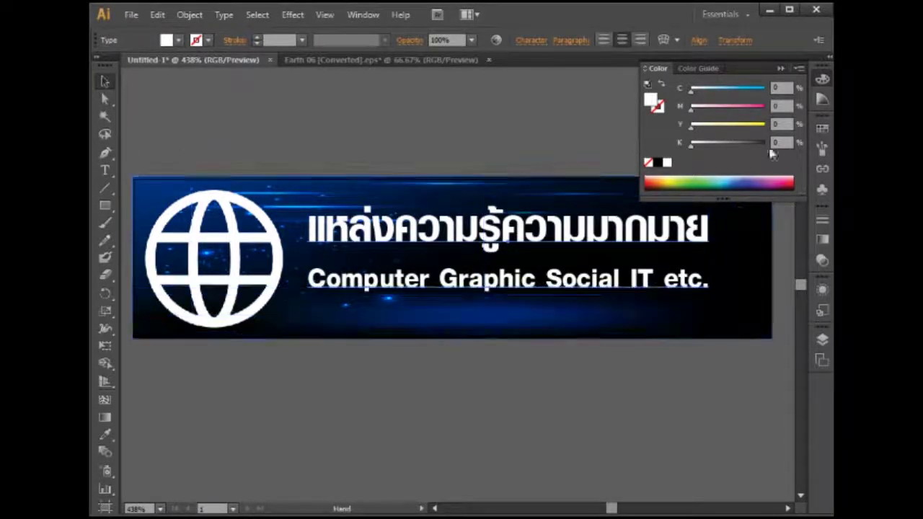
# Enlarge the whole text block to fill the space beside the globe and nudge it slightly up.
pyautogui.click(823, 76)
pyautogui.moveTo(717, 245); pyautogui.dragTo(756, 250)
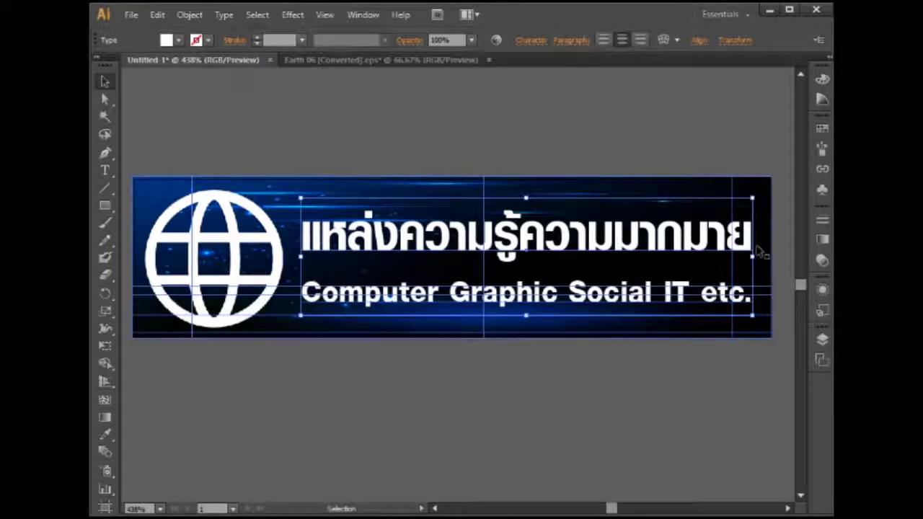
pyautogui.press('Up')
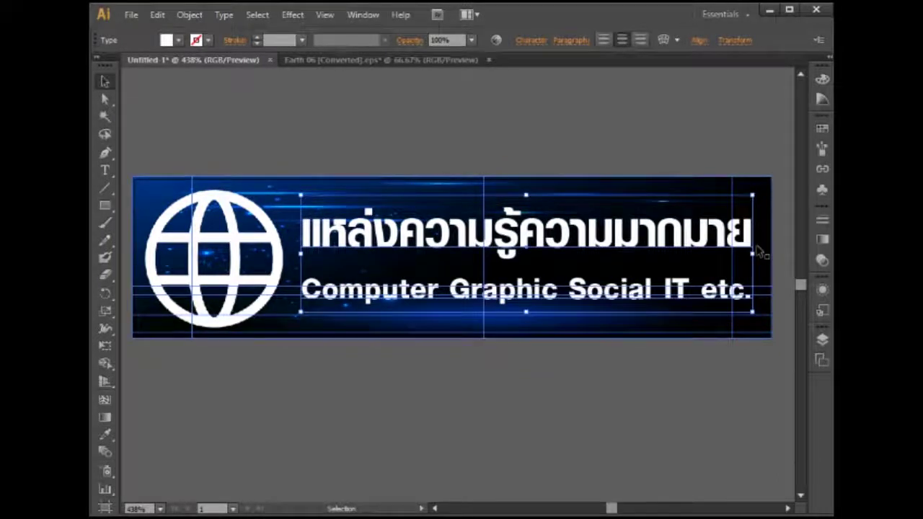
# Recolor the English line "Computer Graphic Social IT etc." yellow, with Y at 100% and the other CMYK values at 0.
pyautogui.click(607, 427)
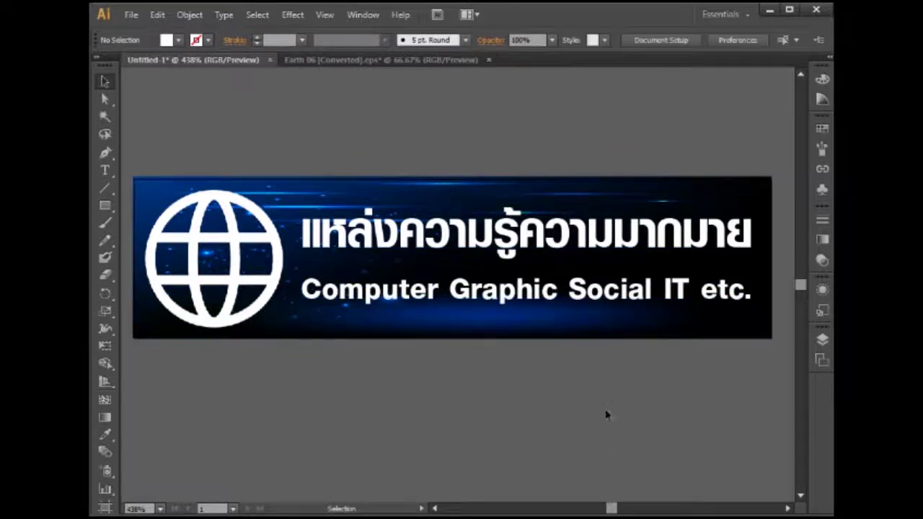
pyautogui.press('t')
pyautogui.click(560, 288)
pyautogui.moveTo(301, 288); pyautogui.dragTo(768, 315)
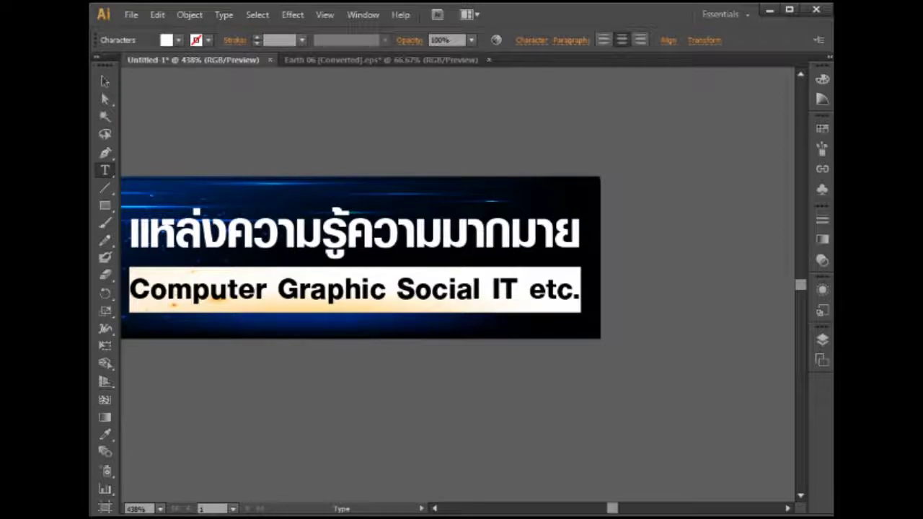
pyautogui.click(823, 79)
pyautogui.moveTo(690, 129); pyautogui.dragTo(762, 128)
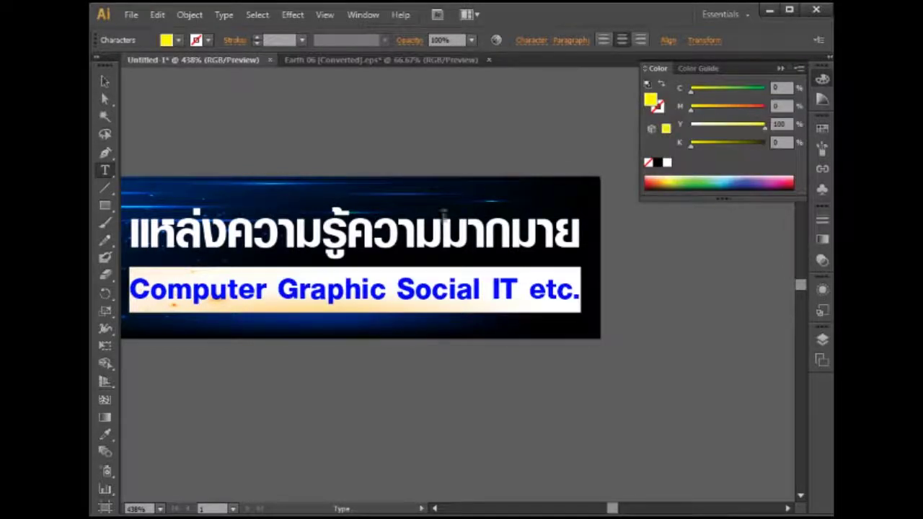
pyautogui.click(415, 249)
pyautogui.click(105, 81)
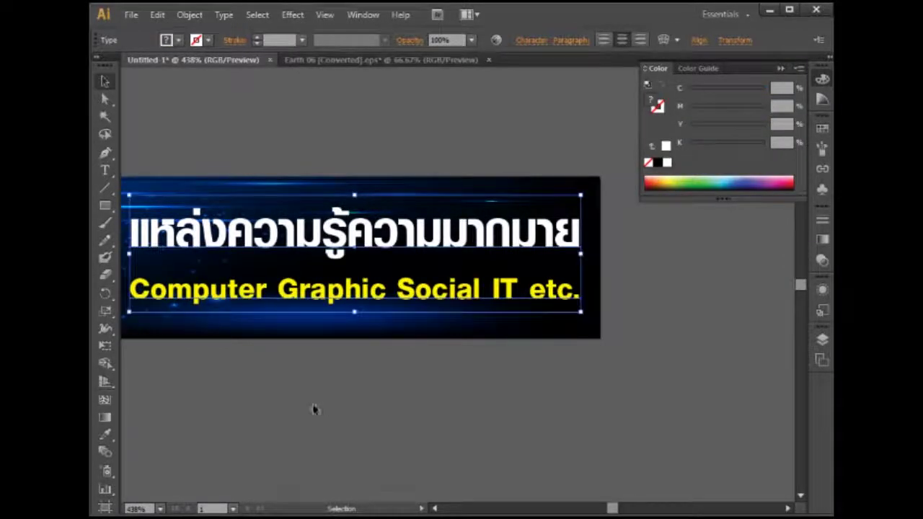
pyautogui.click(284, 405)
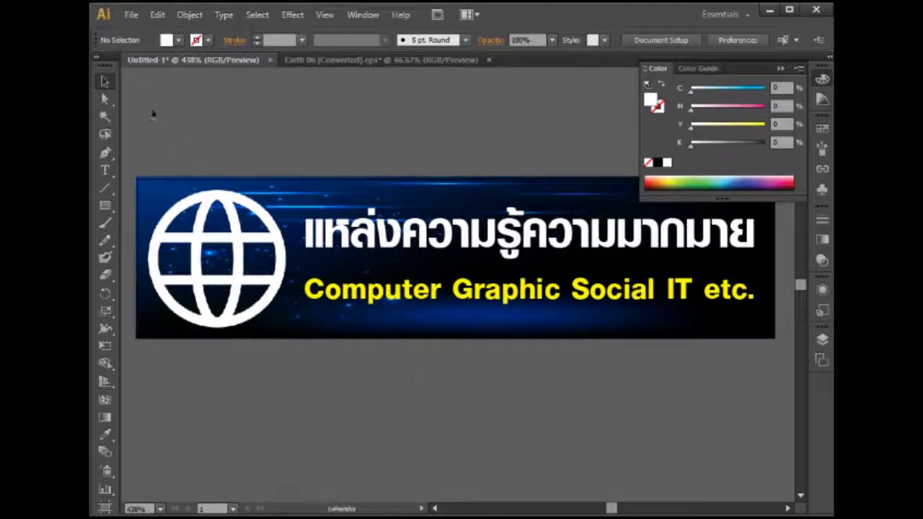
# Start a Save for Web export of the 200 x 50 px banner as a maximum-quality JPEG and proceed to saving it.
pyautogui.click(130, 15)
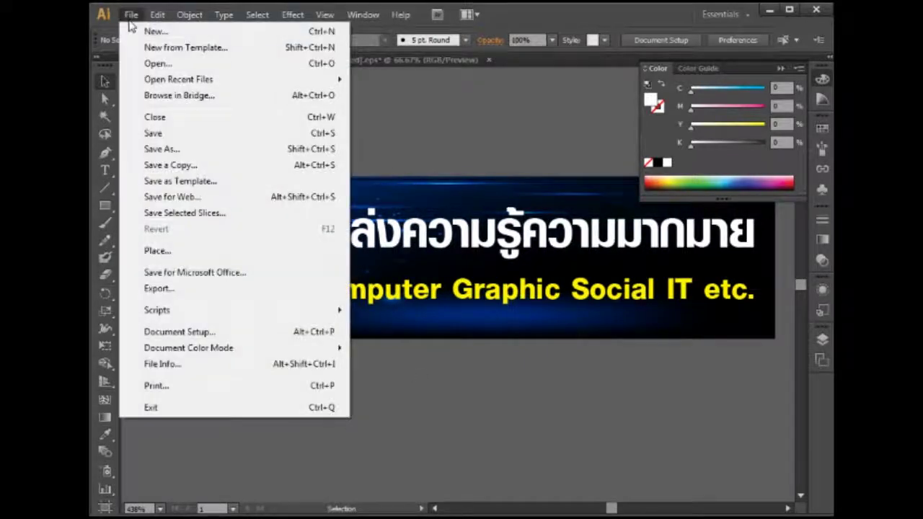
pyautogui.click(160, 196)
pyautogui.moveTo(323, 21); pyautogui.dragTo(546, 22)
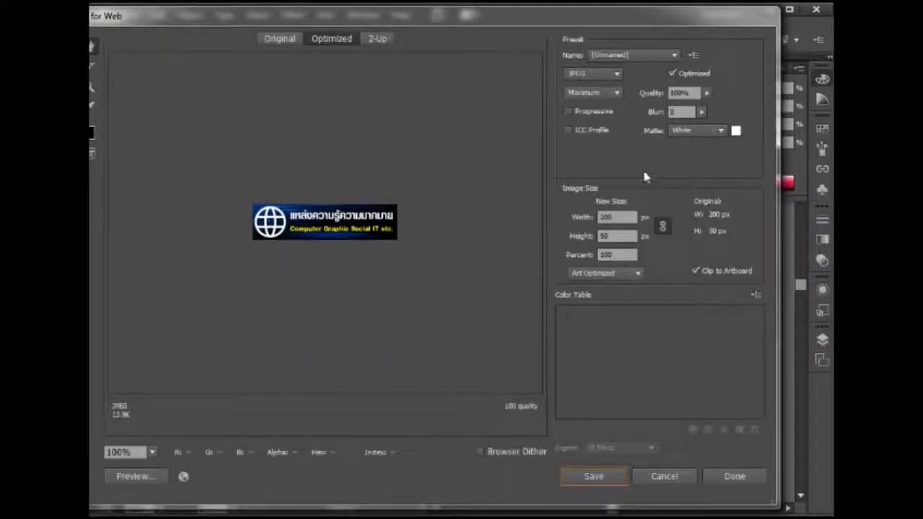
pyautogui.click(592, 476)
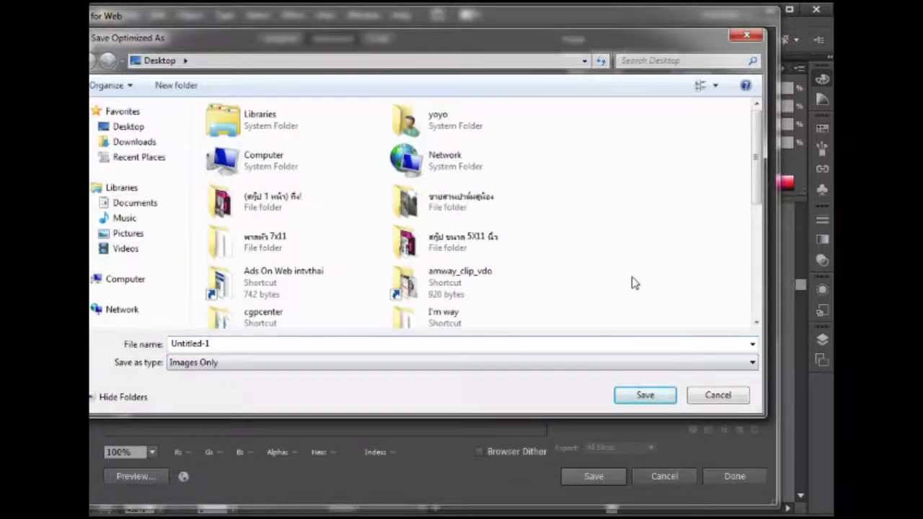
# Save the optimized image as websitecgpcenter in the folder G:\freehost ac-dee\Home\Social.
pyautogui.doubleClick(240, 169)
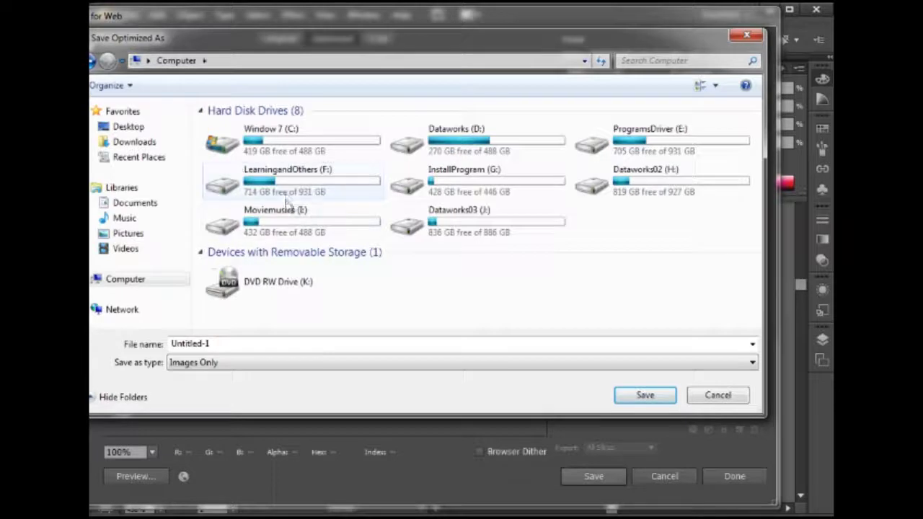
pyautogui.doubleClick(431, 184)
pyautogui.doubleClick(257, 158)
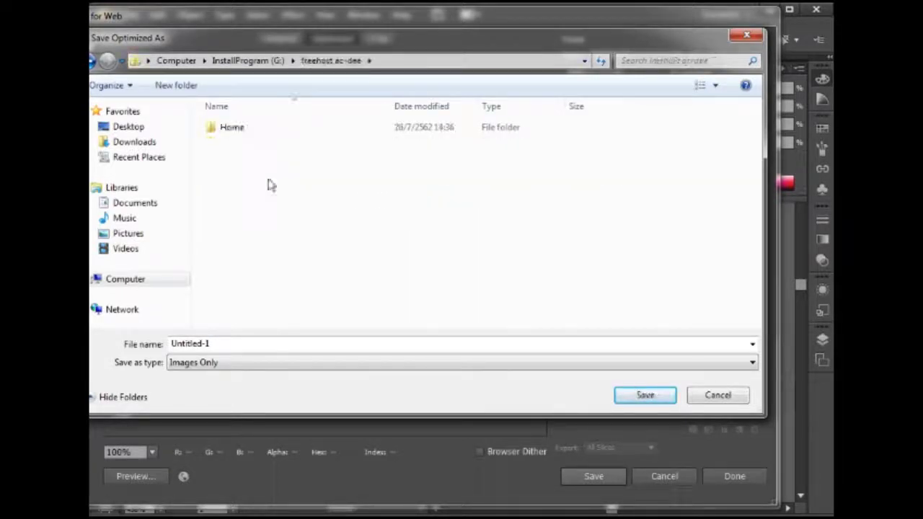
pyautogui.doubleClick(244, 134)
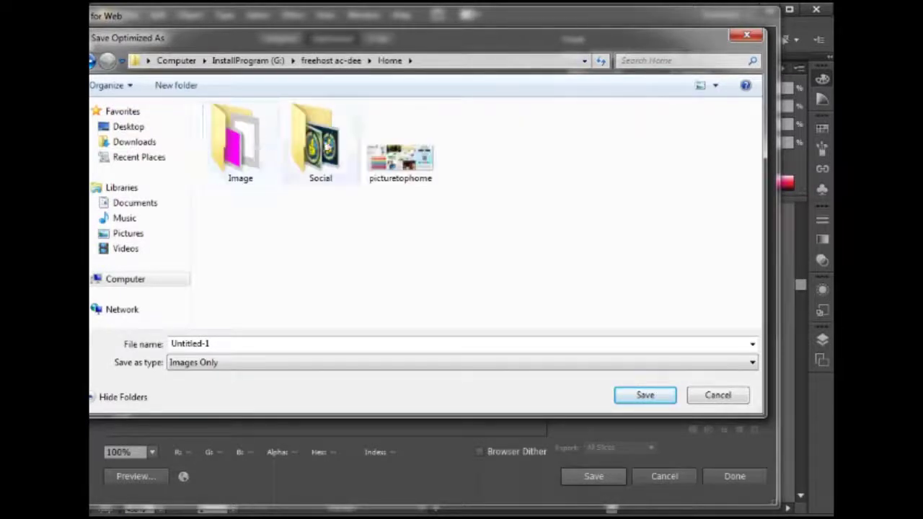
pyautogui.doubleClick(320, 145)
pyautogui.click(226, 339)
pyautogui.write('w')
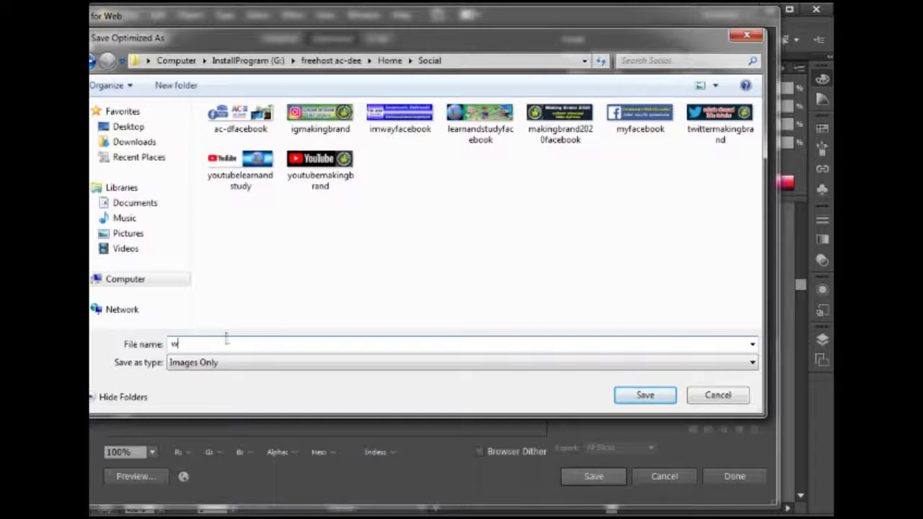
pyautogui.write('ebsitecgpcenter')
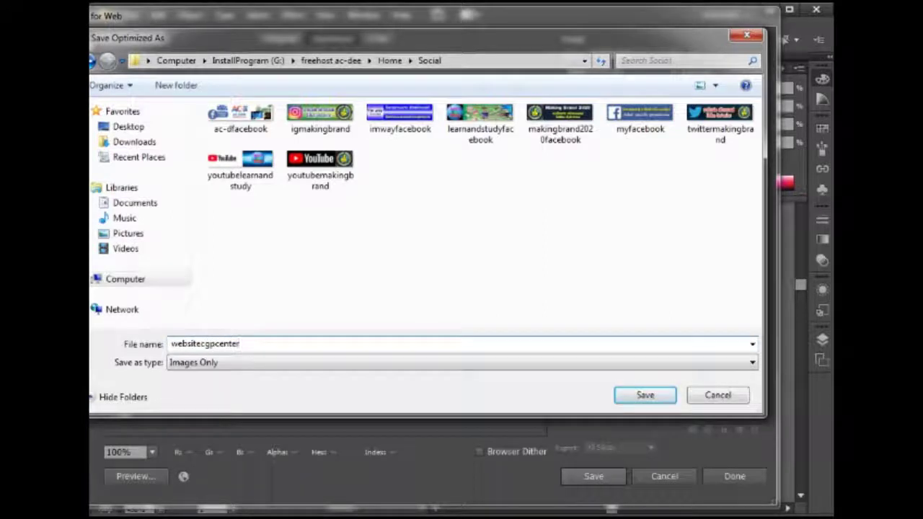
pyautogui.click(661, 402)
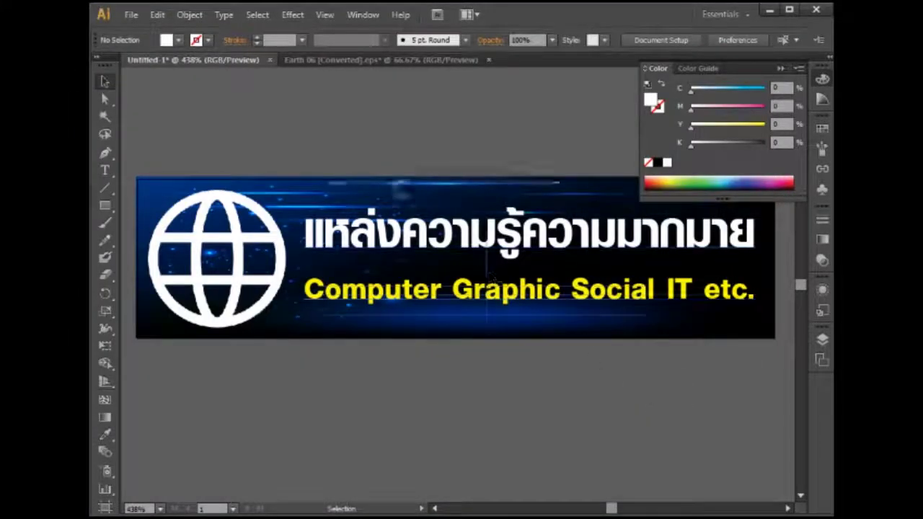
# Close both the banner document and the Earth 06 vector file without saving changes.
pyautogui.click(269, 60)
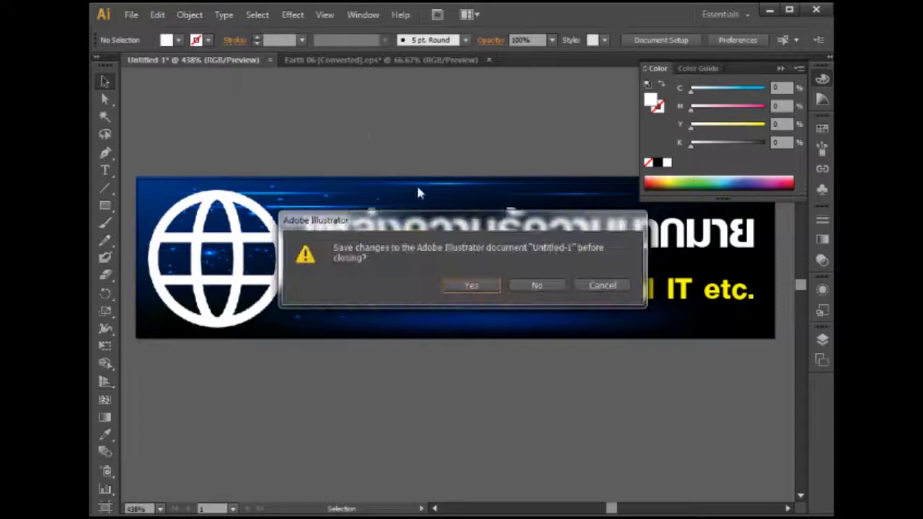
pyautogui.click(534, 292)
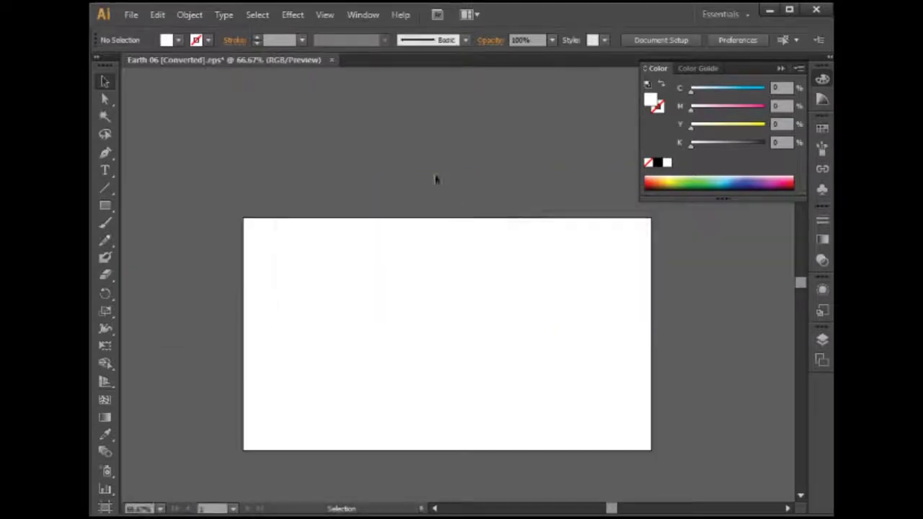
pyautogui.click(332, 60)
pyautogui.click(535, 284)
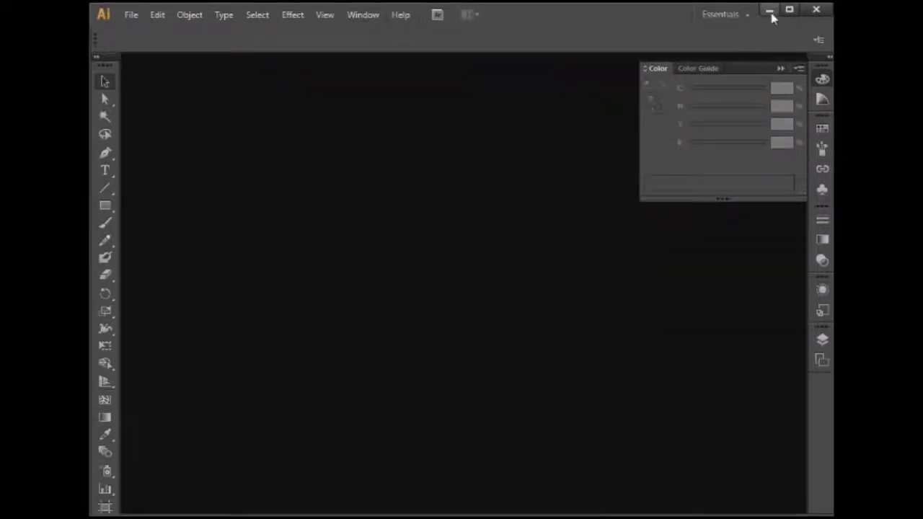
# Minimize Illustrator and the browser, refresh the Social folder listing in Explorer, and return to plan.html in Dreamweaver.
pyautogui.click(770, 10)
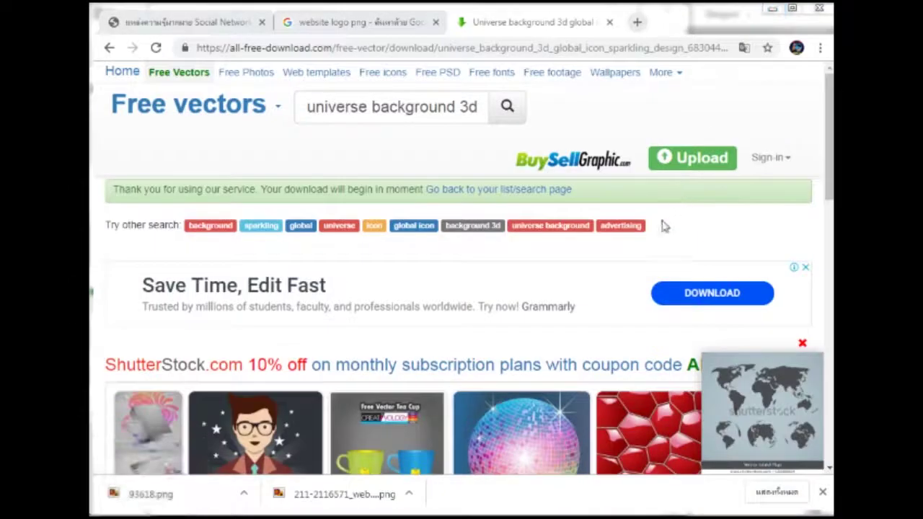
pyautogui.click(772, 9)
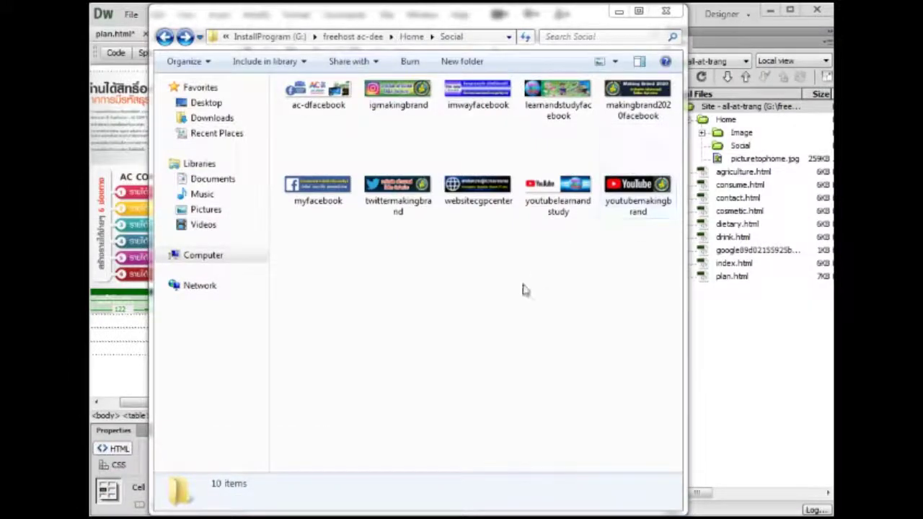
pyautogui.click(416, 286)
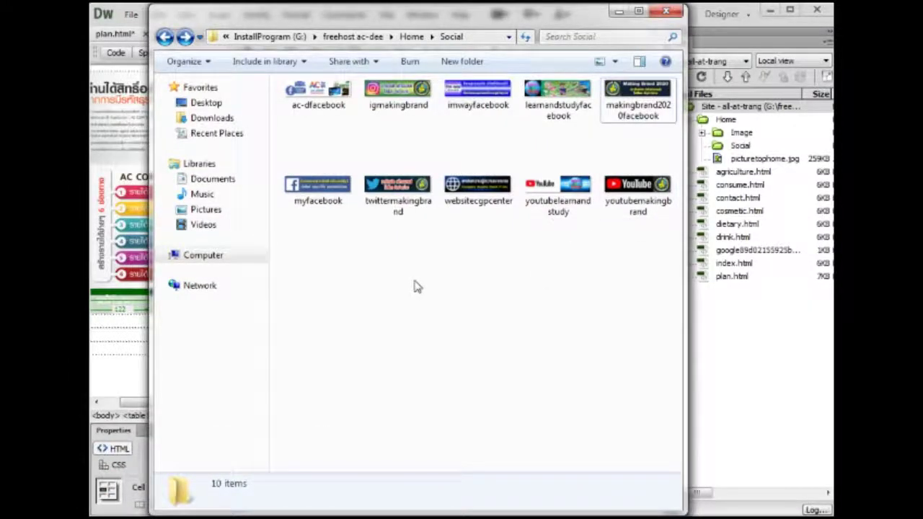
pyautogui.rightClick(416, 286)
pyautogui.click(430, 337)
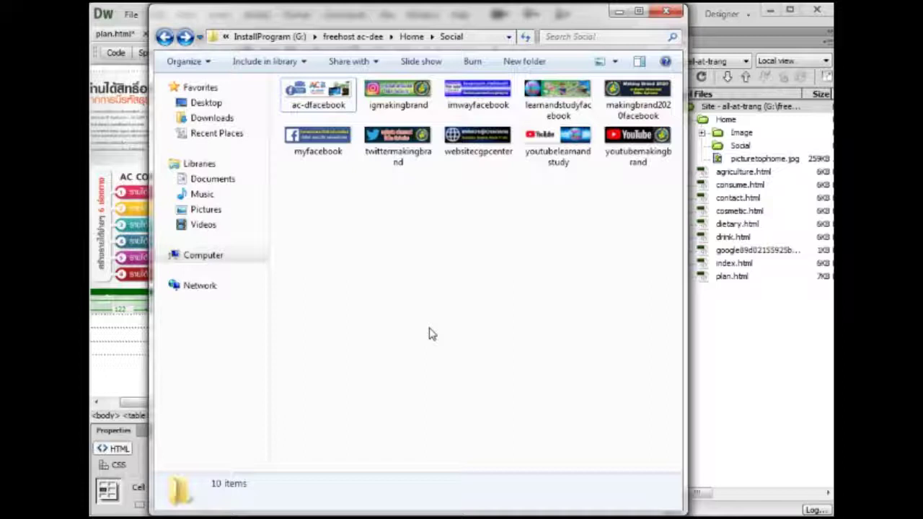
pyautogui.click(618, 12)
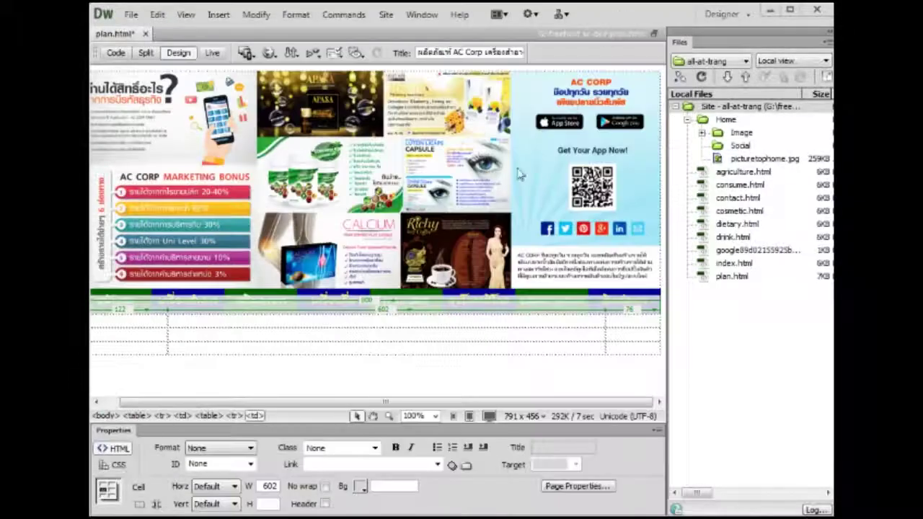
# Set the empty nested table below the green and blue menu bar to 5 columns and 2 rows.
pyautogui.click(366, 326)
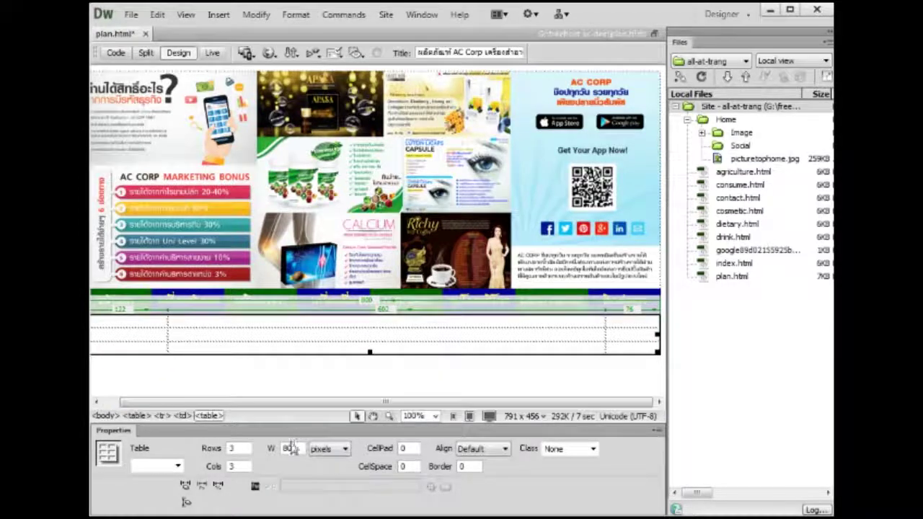
pyautogui.doubleClick(231, 467)
pyautogui.write('5')
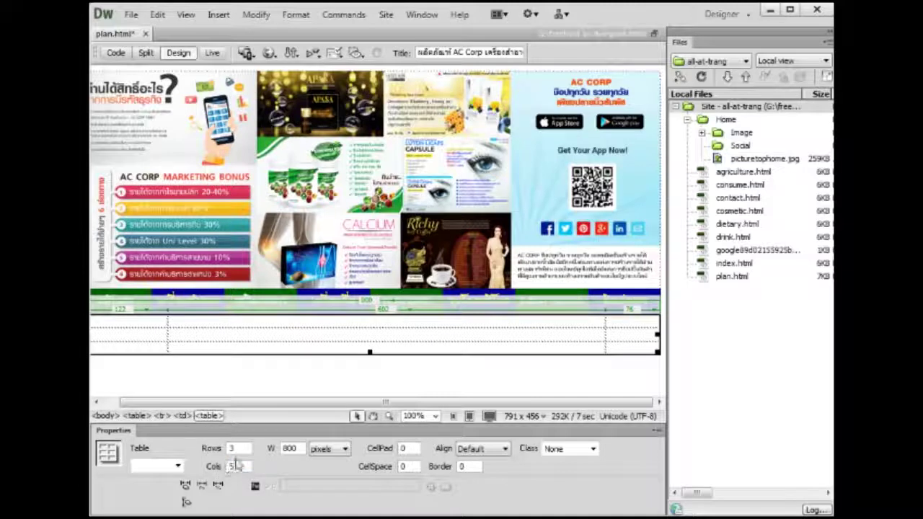
pyautogui.doubleClick(227, 449)
pyautogui.write('2')
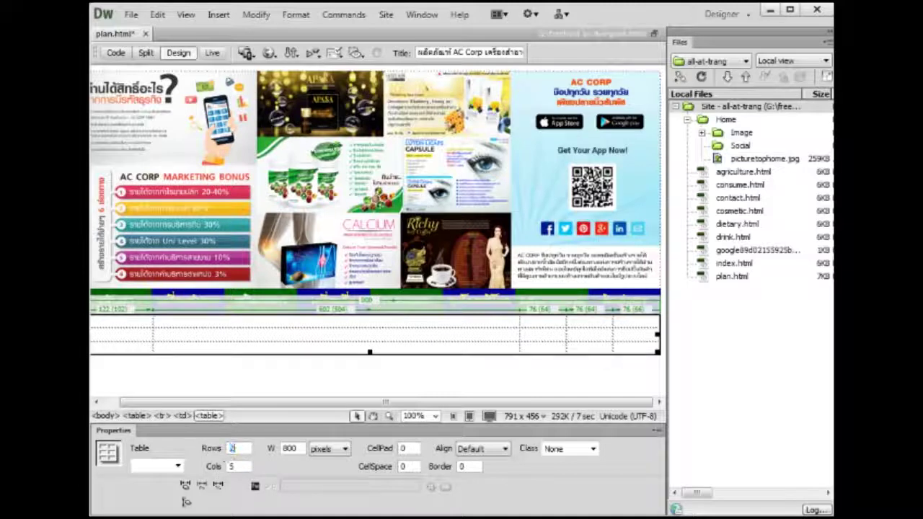
pyautogui.press('Return')
pyautogui.moveTo(273, 403); pyautogui.dragTo(237, 403)
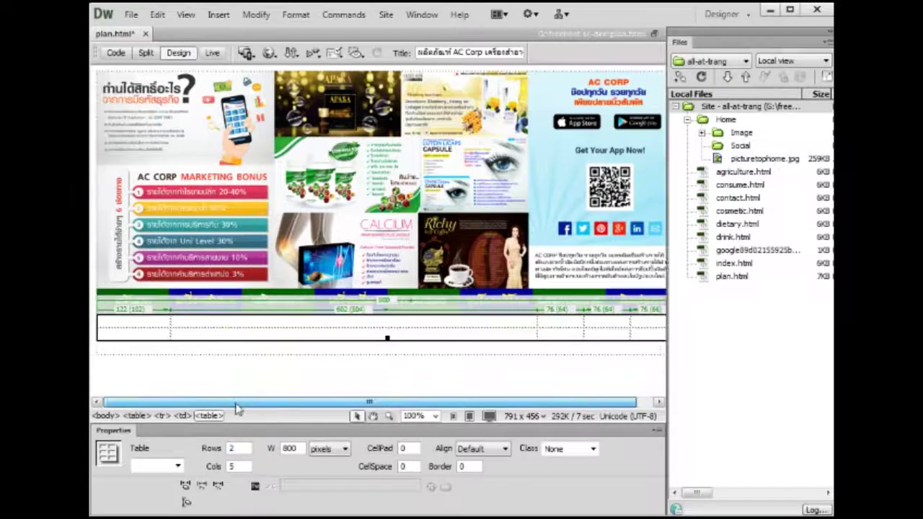
# Change the nested table below the menu bar to 4 columns and 3 rows.
pyautogui.click(219, 338)
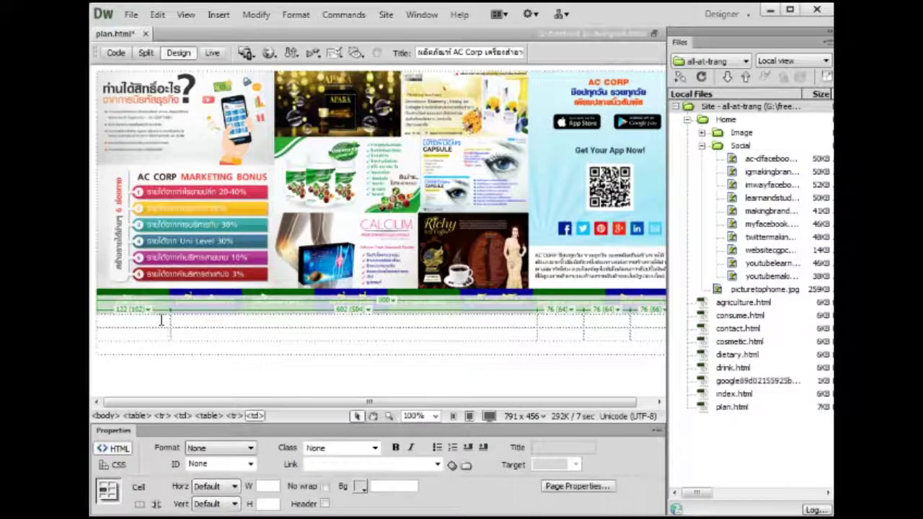
pyautogui.click(207, 416)
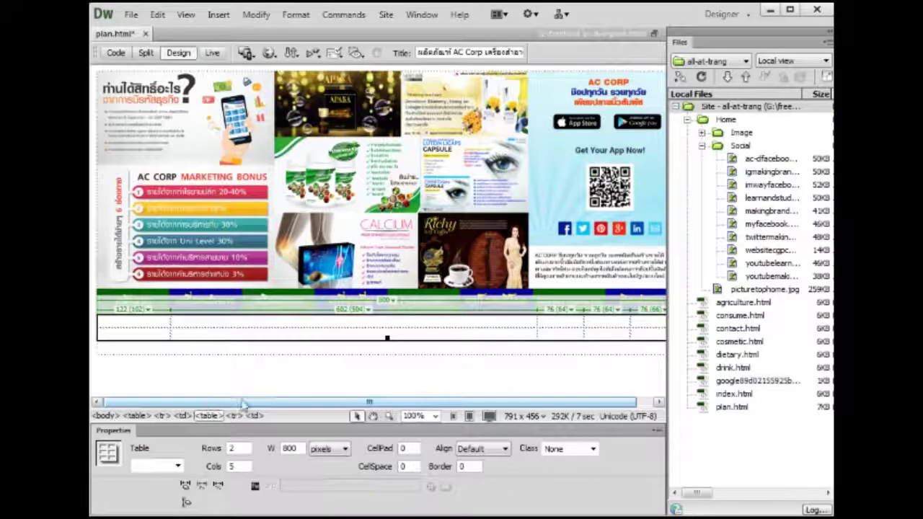
pyautogui.doubleClick(232, 466)
pyautogui.write('4')
pyautogui.press('Return')
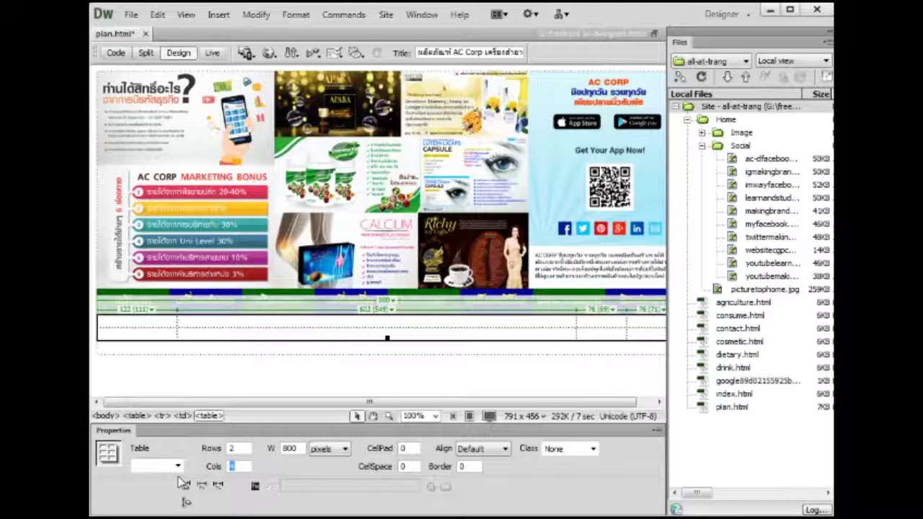
pyautogui.doubleClick(233, 448)
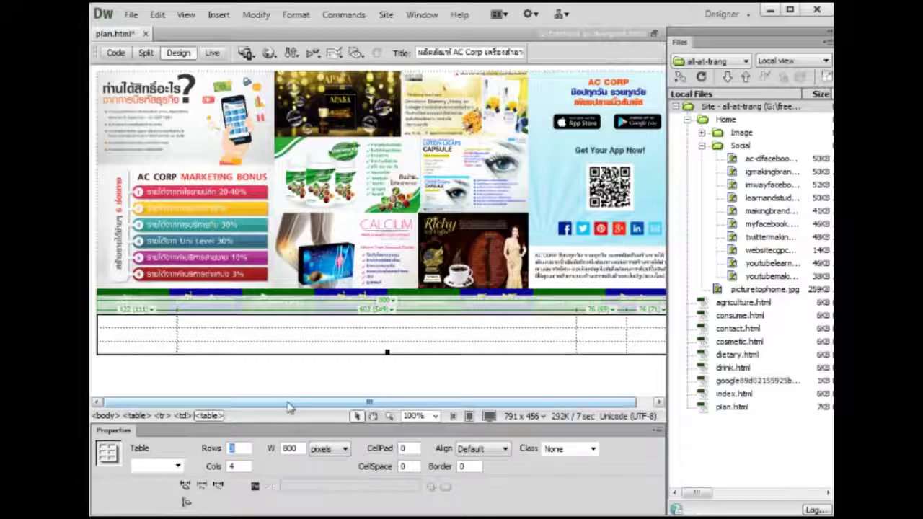
pyautogui.click(291, 326)
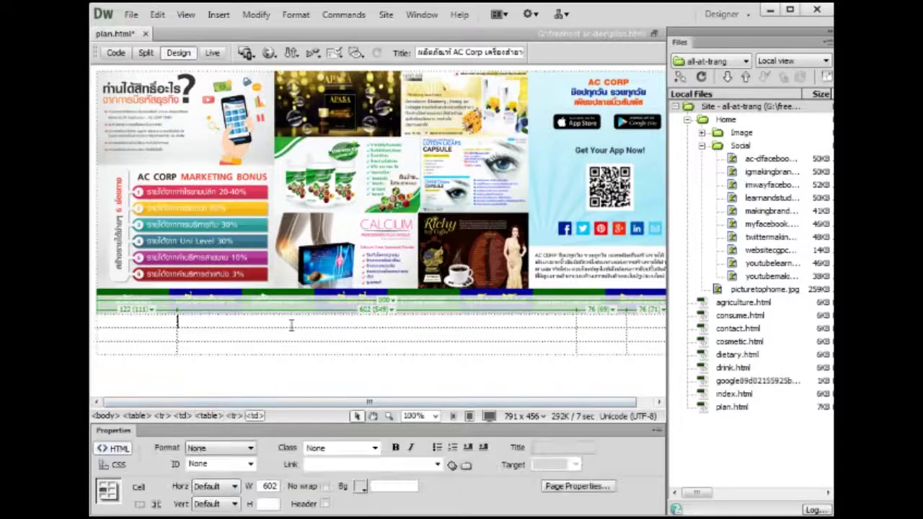
# Select all cells of the nested table and set their horizontal alignment to Center.
pyautogui.click(137, 317)
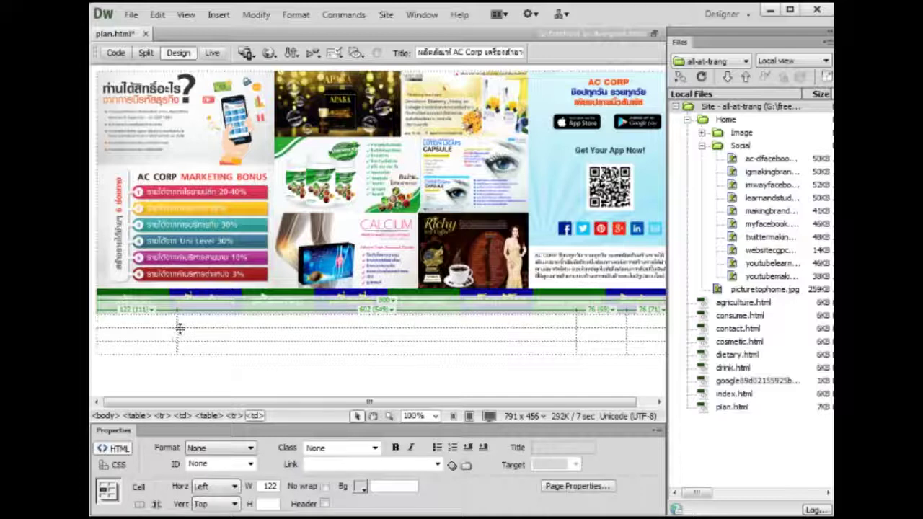
pyautogui.moveTo(157, 321); pyautogui.dragTo(682, 354)
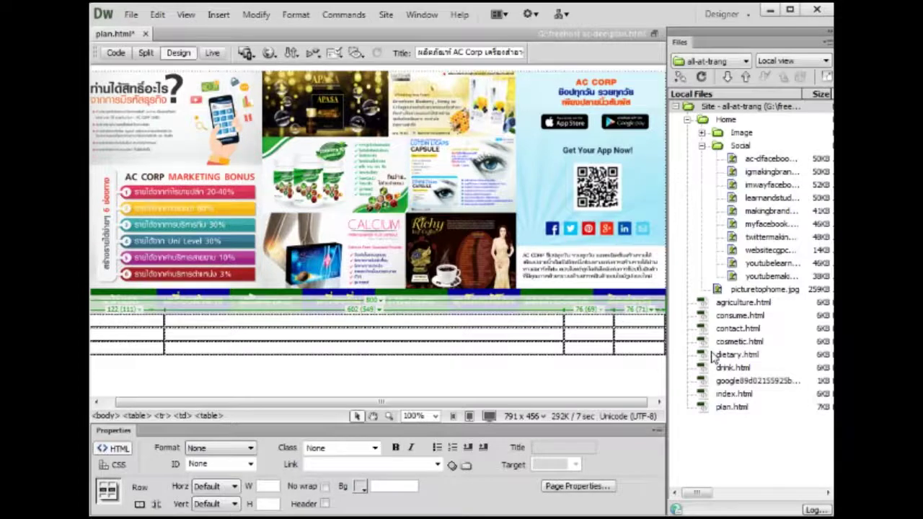
pyautogui.moveTo(495, 402); pyautogui.dragTo(427, 415)
pyautogui.click(233, 487)
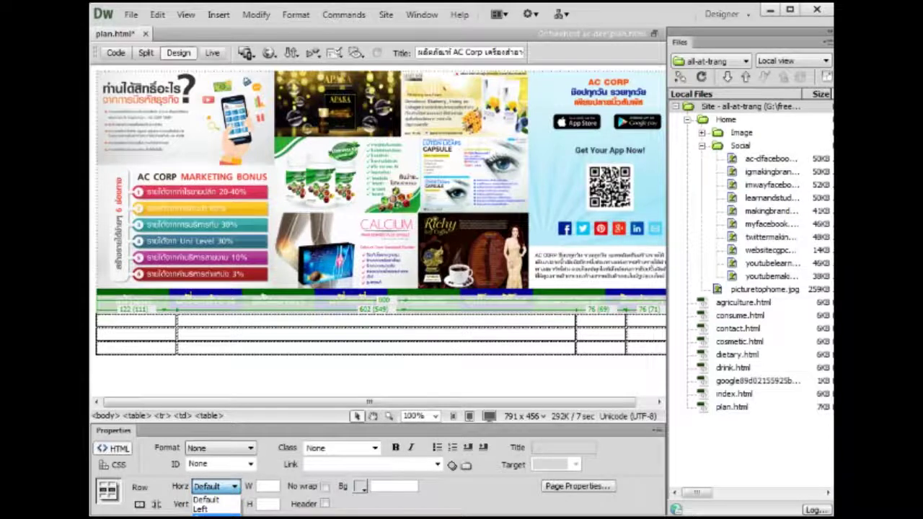
pyautogui.click(229, 516)
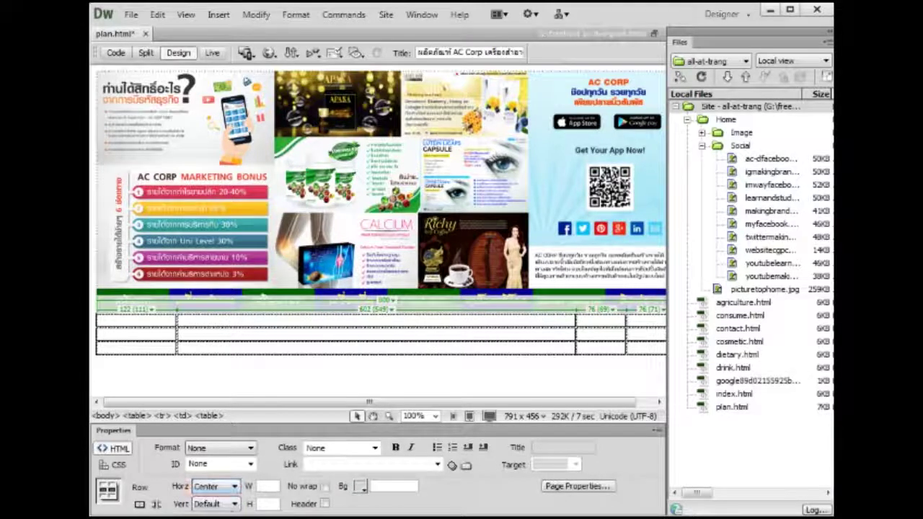
# Set the nested table cells' vertical alignment to Top and insert websitecgpcenter.jpg into the first cell without alternate text.
pyautogui.click(235, 506)
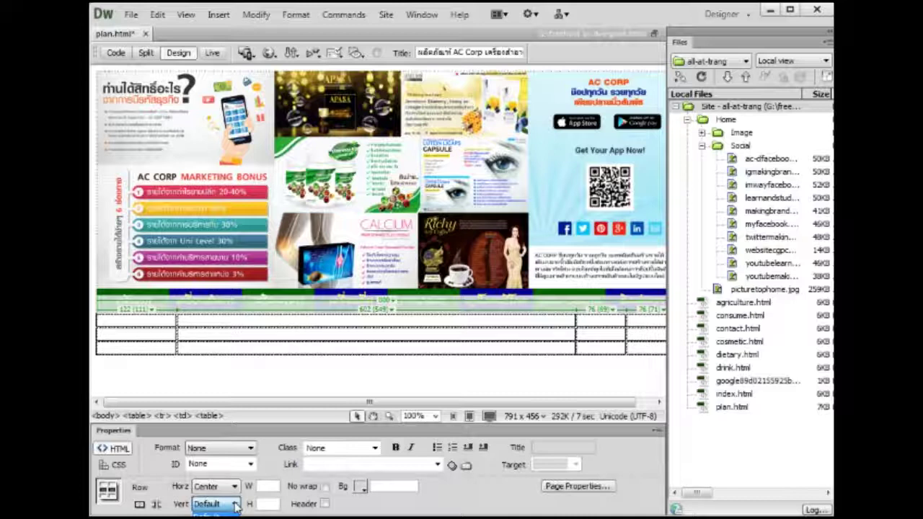
pyautogui.click(213, 516)
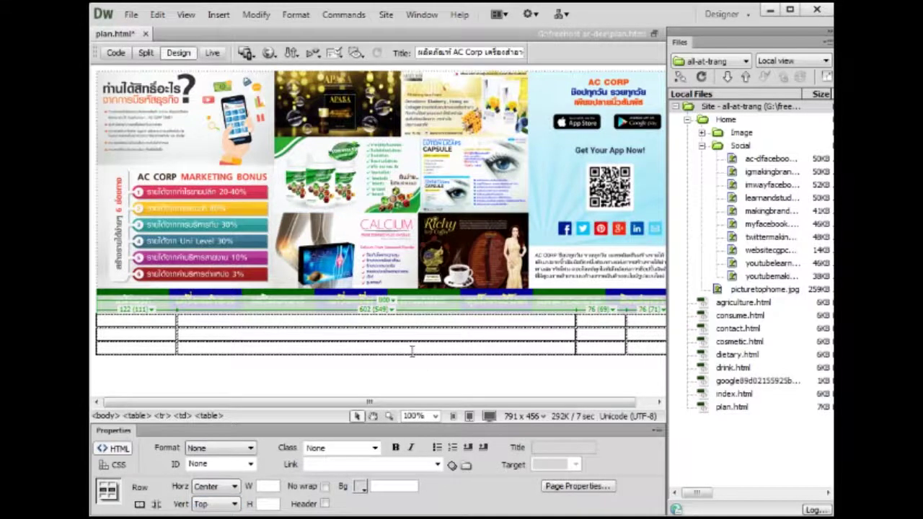
pyautogui.click(159, 322)
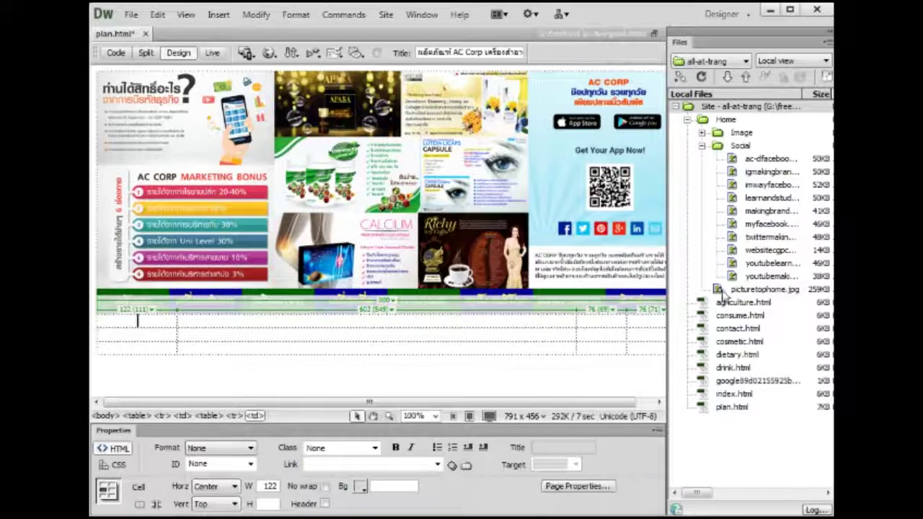
pyautogui.moveTo(735, 254); pyautogui.dragTo(155, 328)
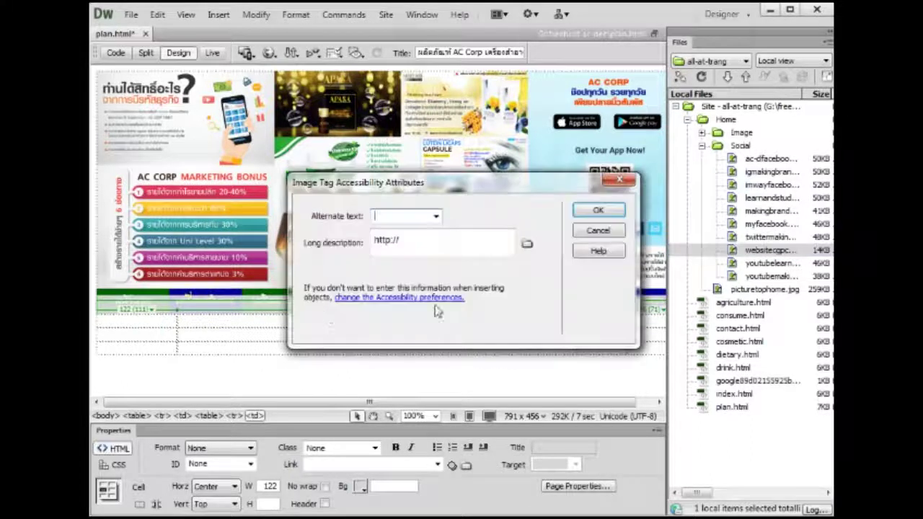
pyautogui.click(592, 230)
pyautogui.click(265, 466)
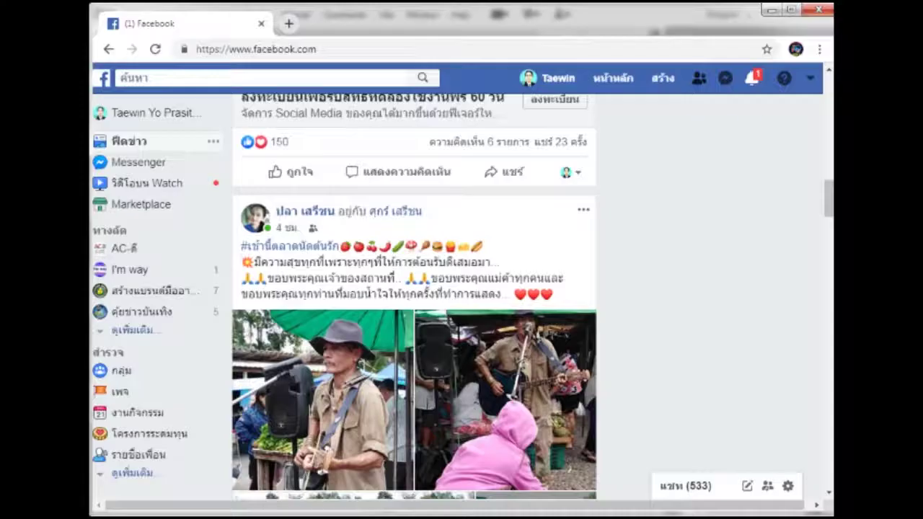
pyautogui.click(770, 10)
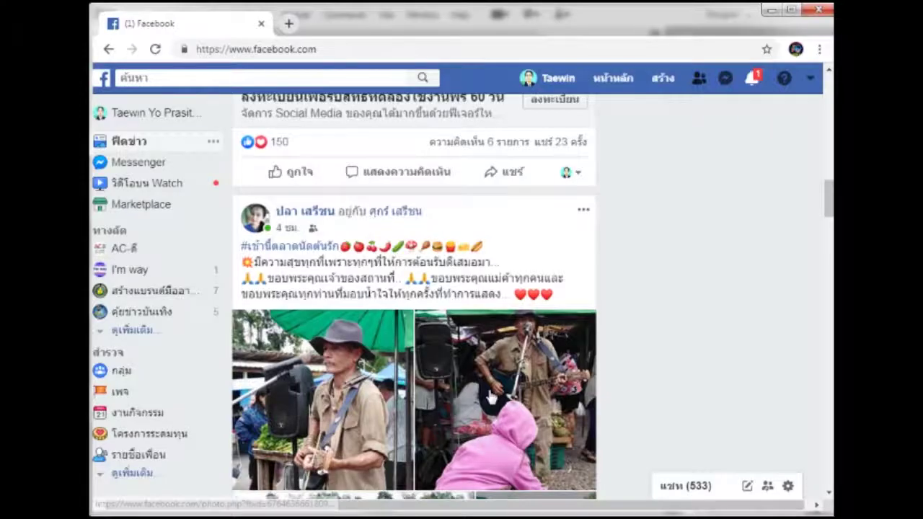
pyautogui.rightClick(224, 27)
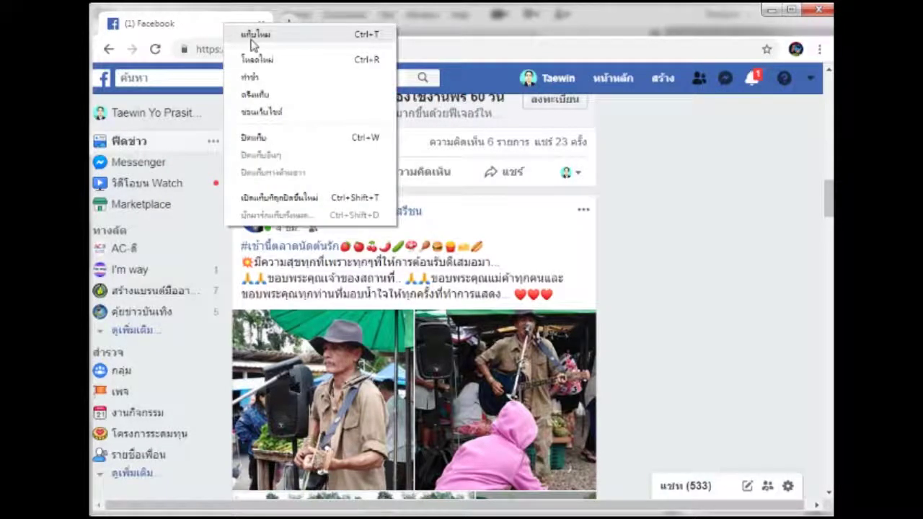
pyautogui.click(253, 36)
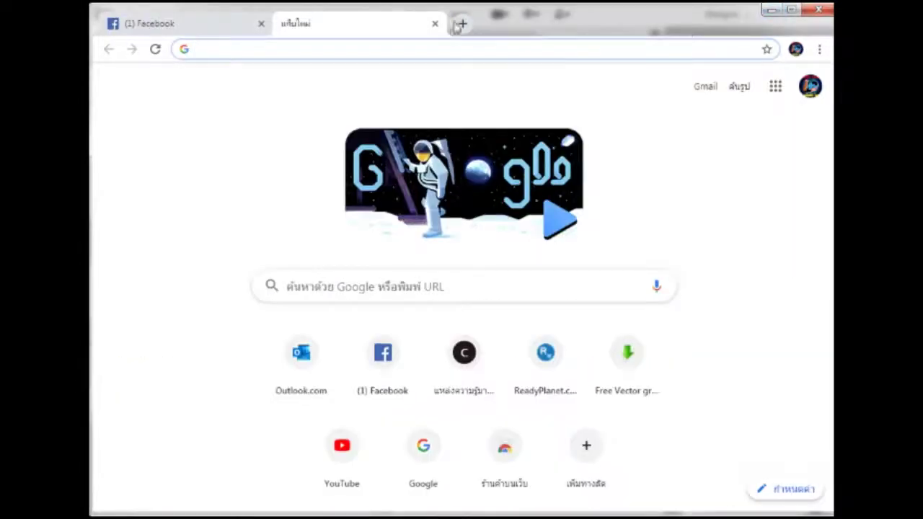
pyautogui.click(433, 25)
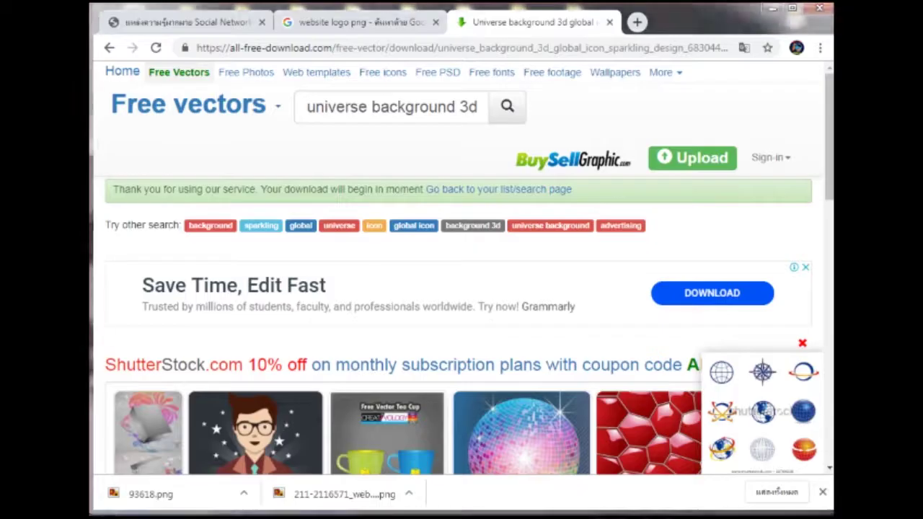
pyautogui.click(209, 24)
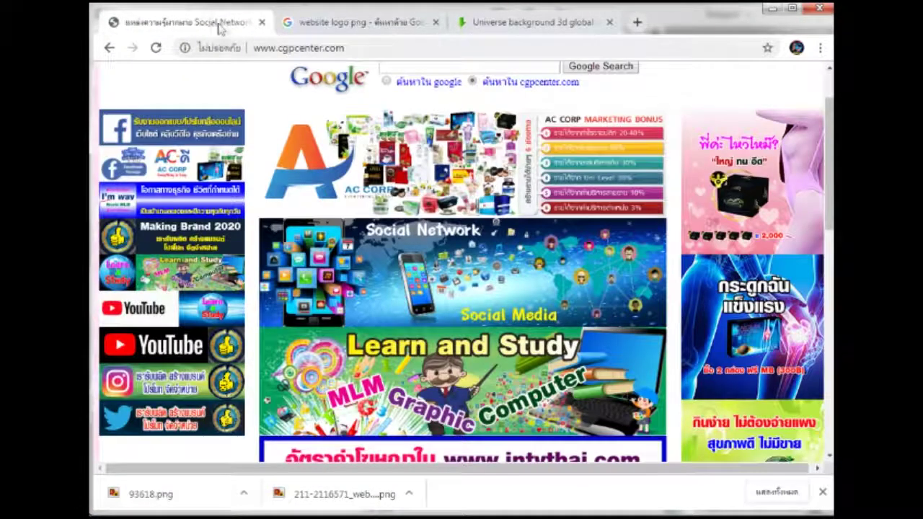
pyautogui.click(286, 48)
pyautogui.rightClick(287, 49)
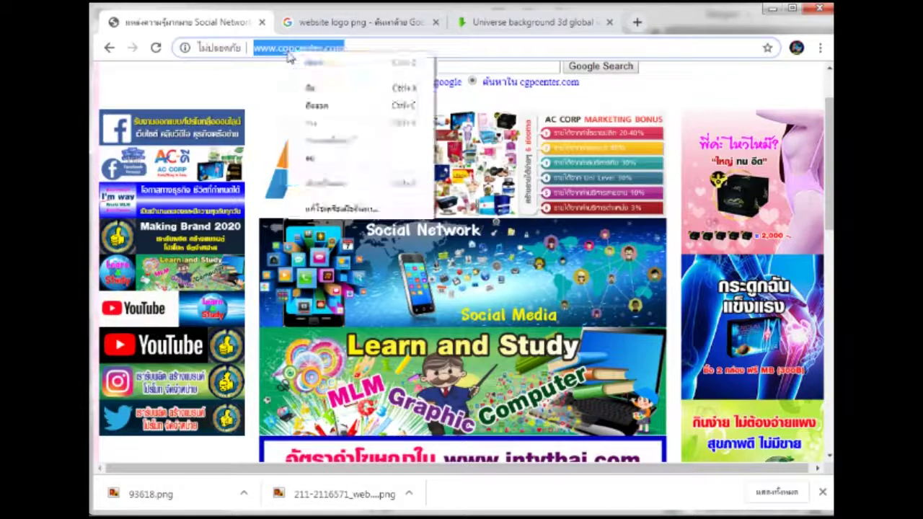
pyautogui.click(321, 105)
pyautogui.click(771, 8)
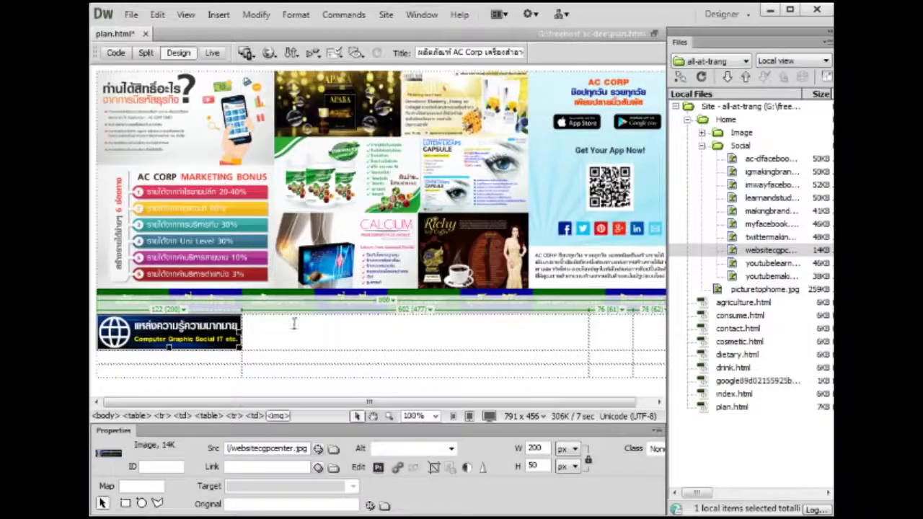
pyautogui.click(239, 467)
pyautogui.hotkey('ctrl', 'v')
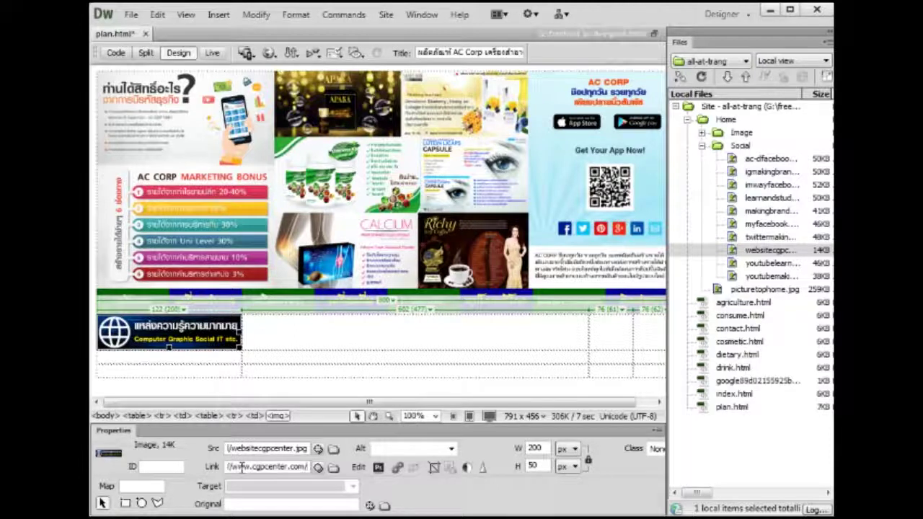
pyautogui.press('Return')
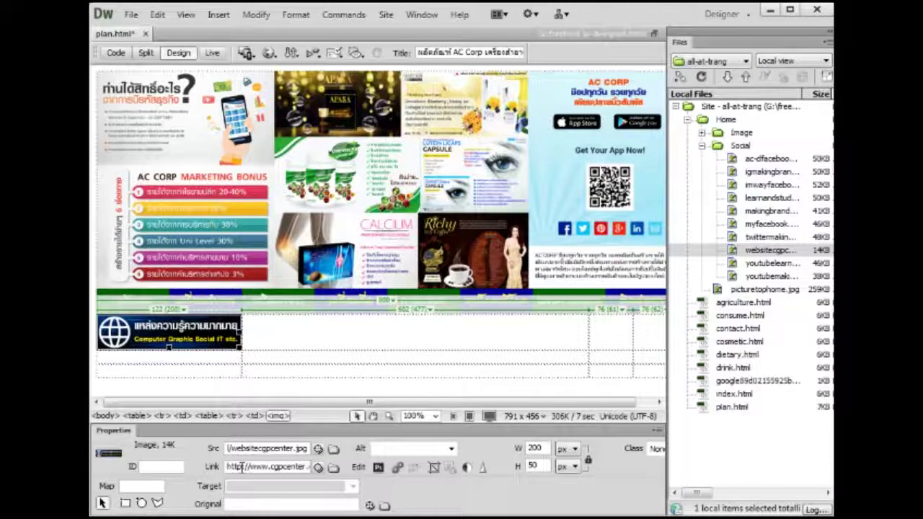
pyautogui.click(352, 486)
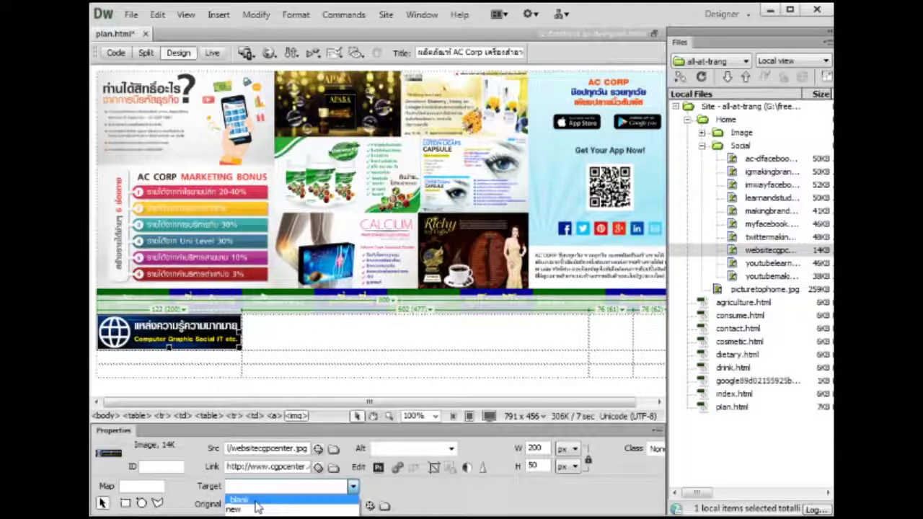
pyautogui.click(256, 509)
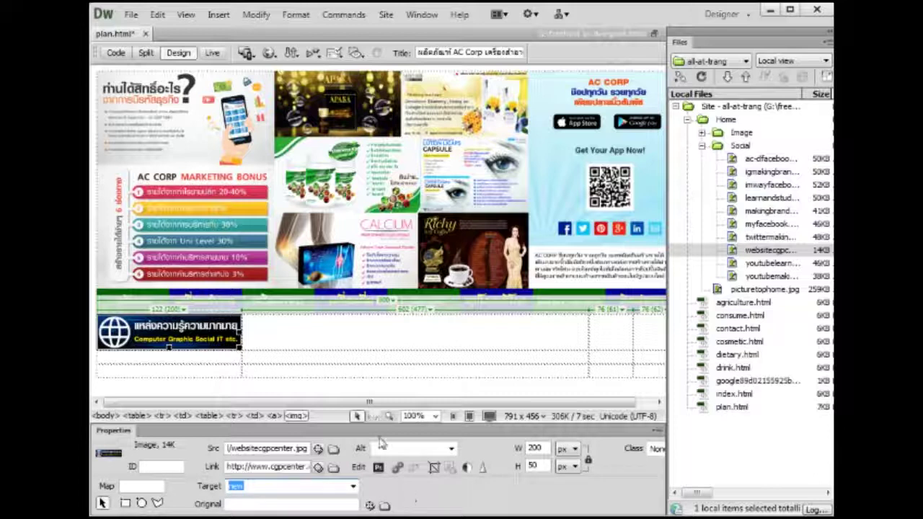
# Open the Facebook profile from the top side banner on cgpcenter.com in Chrome, copy its address, and return to Dreamweaver.
pyautogui.click(362, 332)
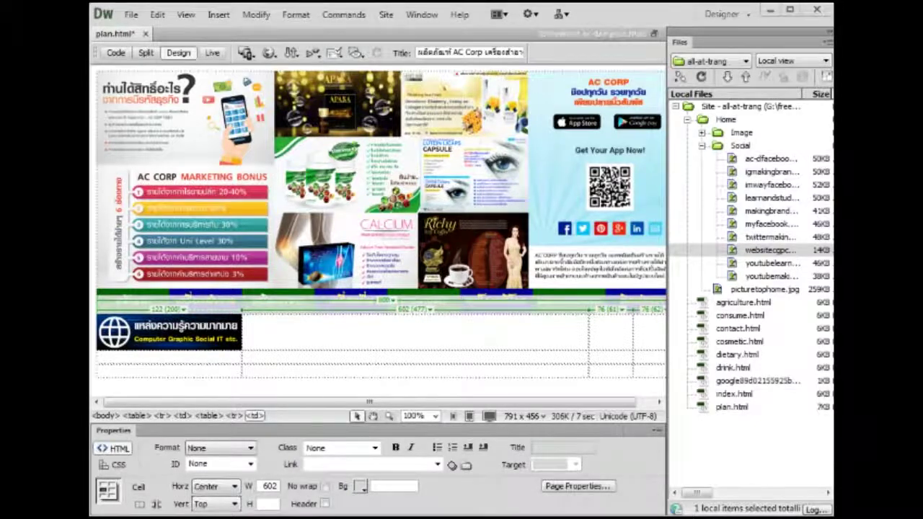
pyautogui.hotkey('alt', 'Tab')
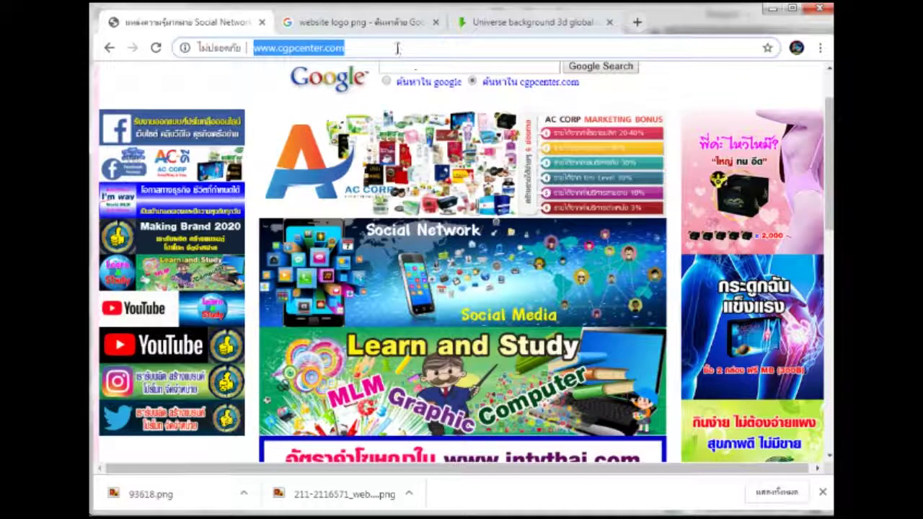
pyautogui.click(514, 26)
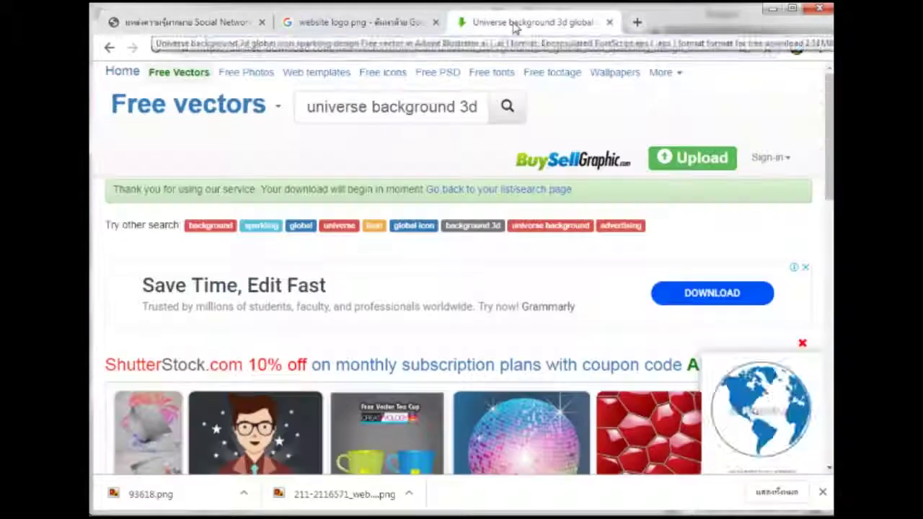
pyautogui.click(411, 24)
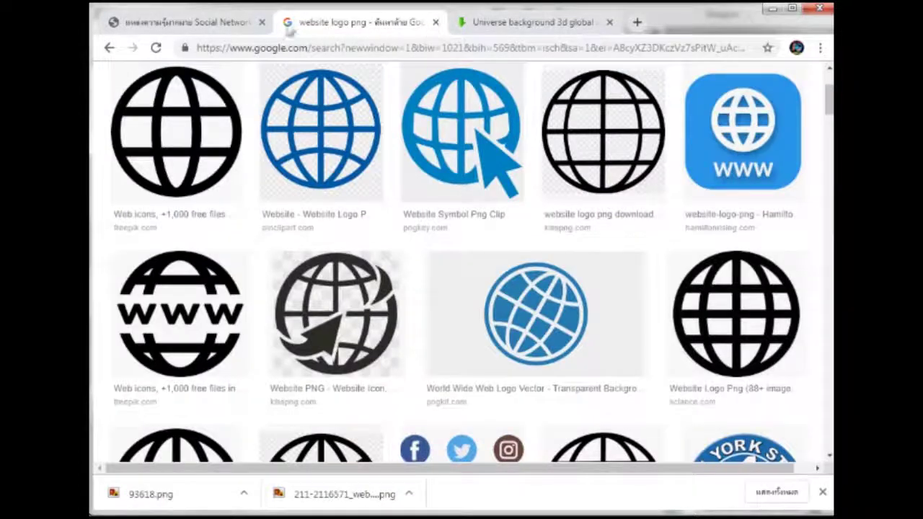
pyautogui.click(238, 24)
pyautogui.click(191, 141)
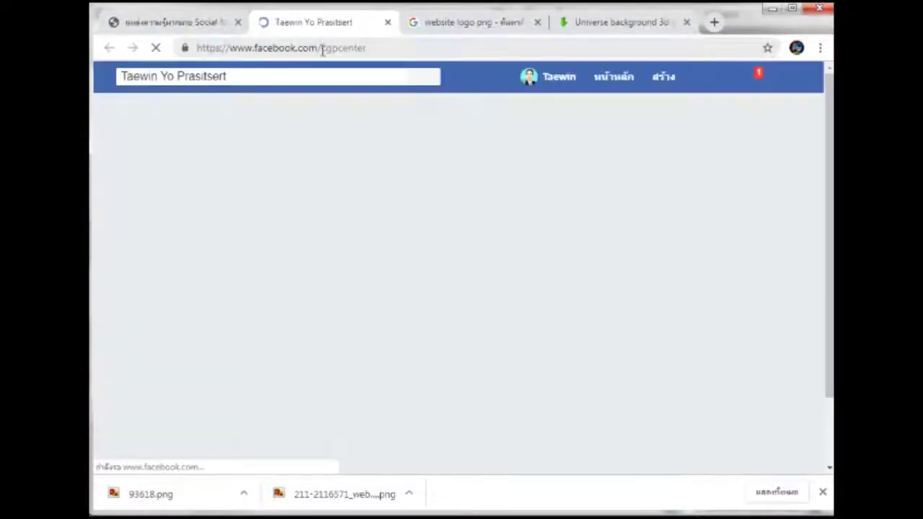
pyautogui.click(322, 52)
pyautogui.rightClick(322, 54)
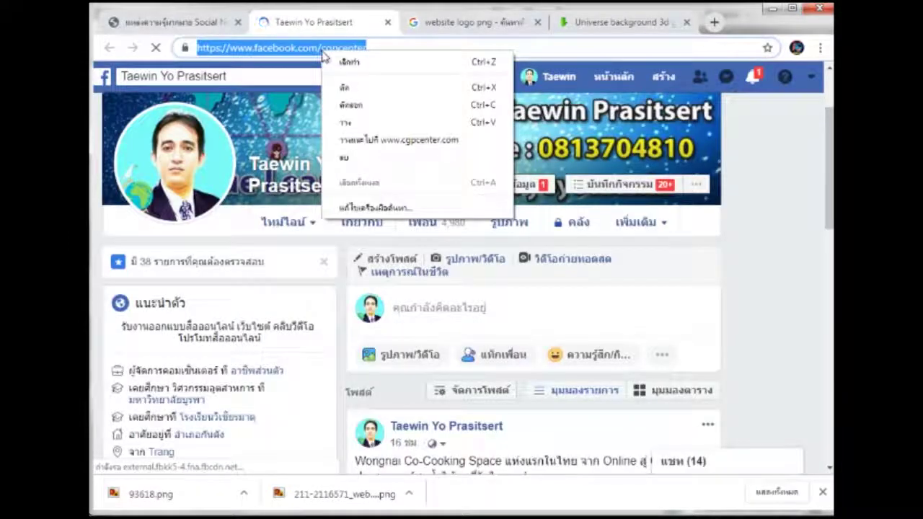
pyautogui.click(351, 103)
pyautogui.click(771, 9)
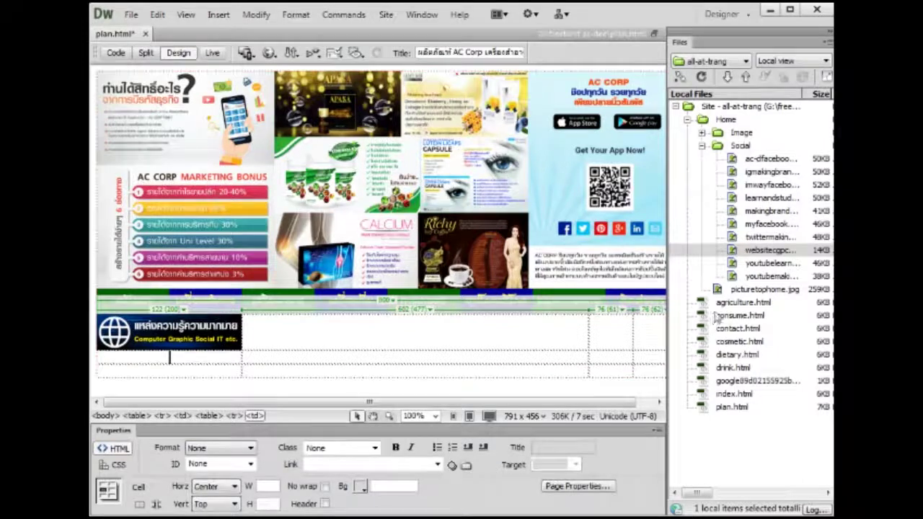
# Insert myfacebook.jpg from the Social folder into the first row's second cell without alternate text.
pyautogui.click(736, 225)
pyautogui.moveTo(732, 229); pyautogui.dragTo(477, 334)
pyautogui.click(597, 230)
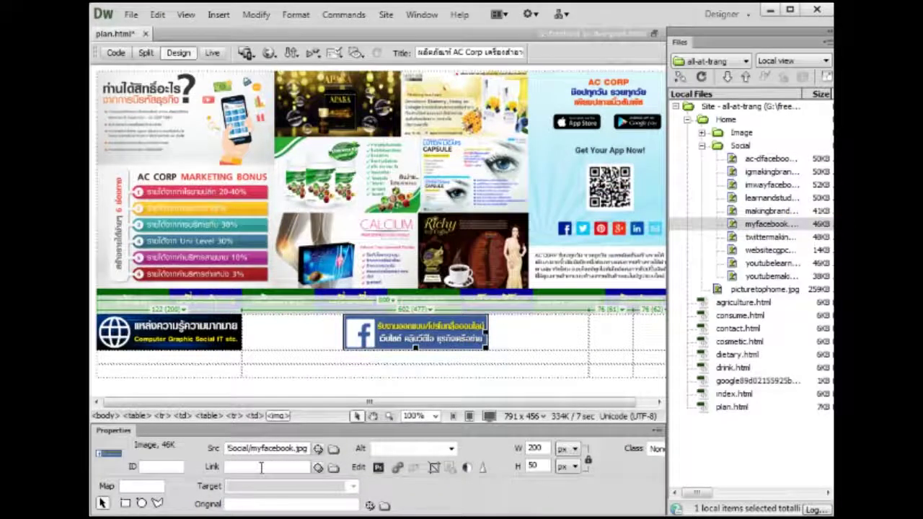
pyautogui.click(261, 467)
pyautogui.hotkey('ctrl', 'v')
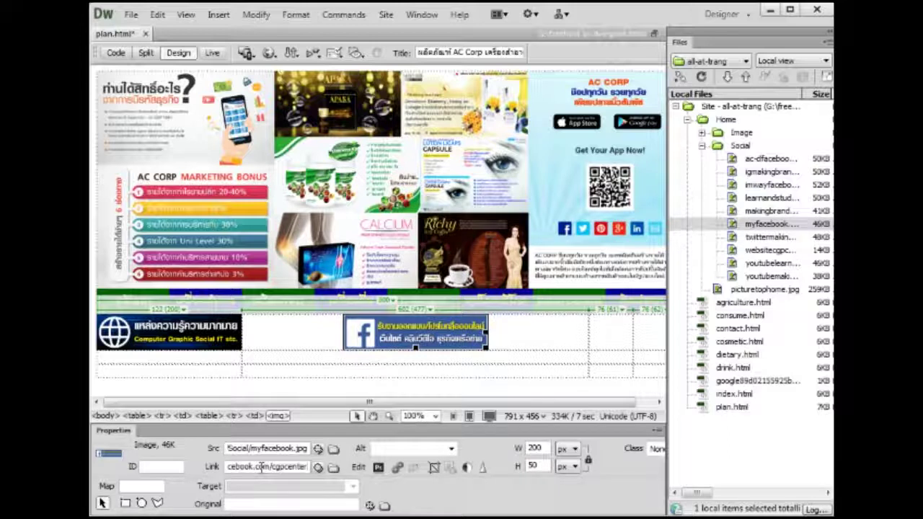
pyautogui.click(353, 487)
pyautogui.click(352, 487)
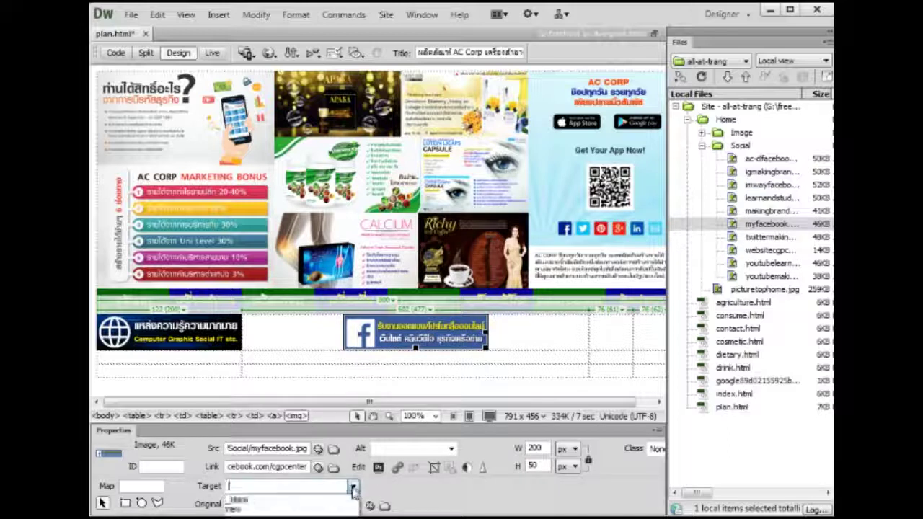
pyautogui.click(288, 508)
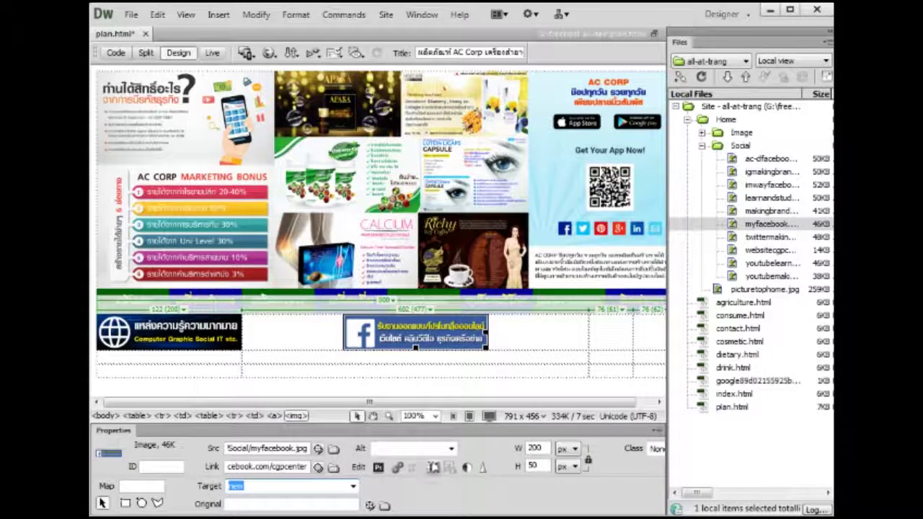
pyautogui.click(602, 331)
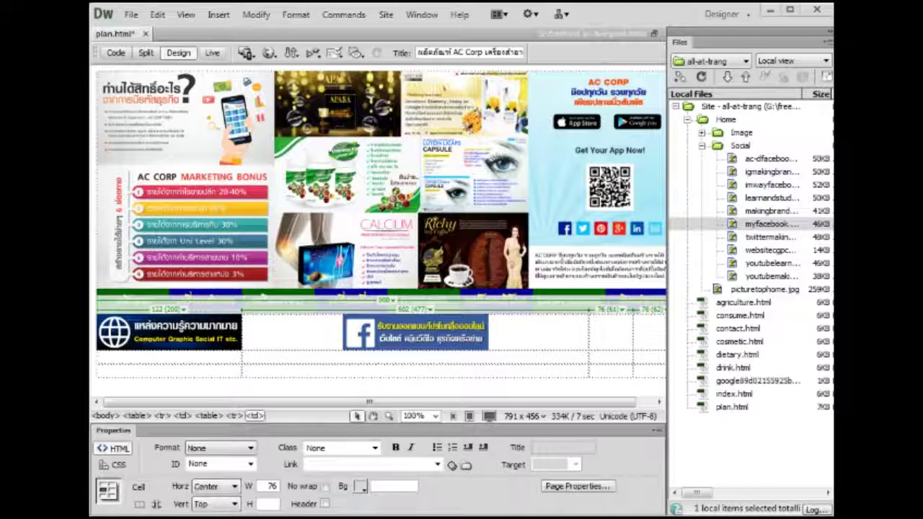
pyautogui.hotkey('alt', 'Tab')
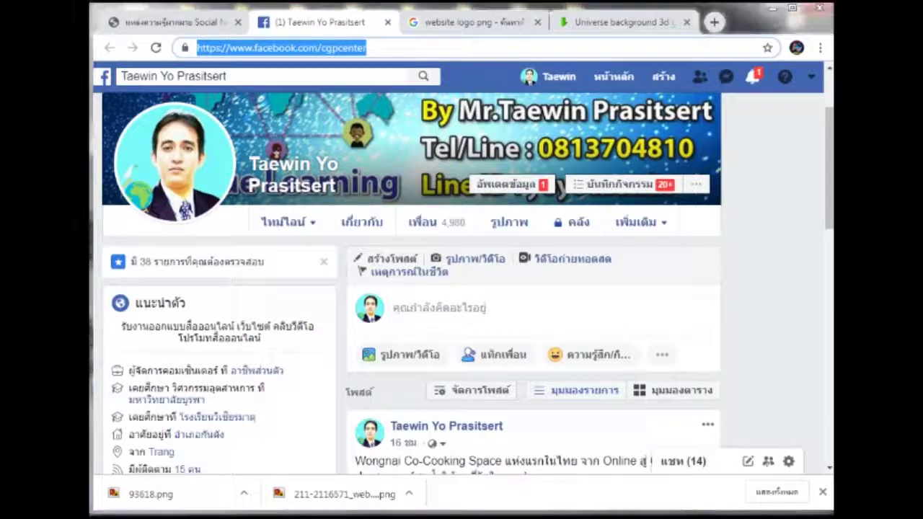
pyautogui.click(387, 22)
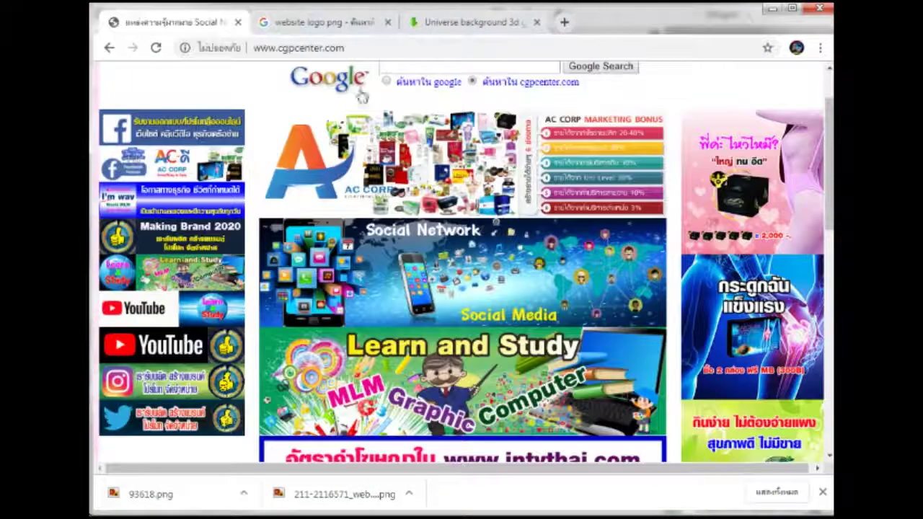
pyautogui.click(183, 171)
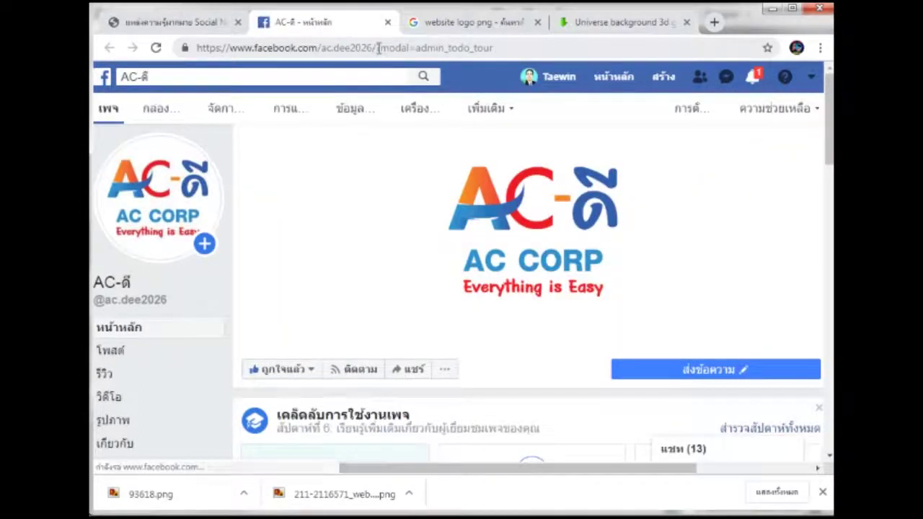
pyautogui.click(378, 48)
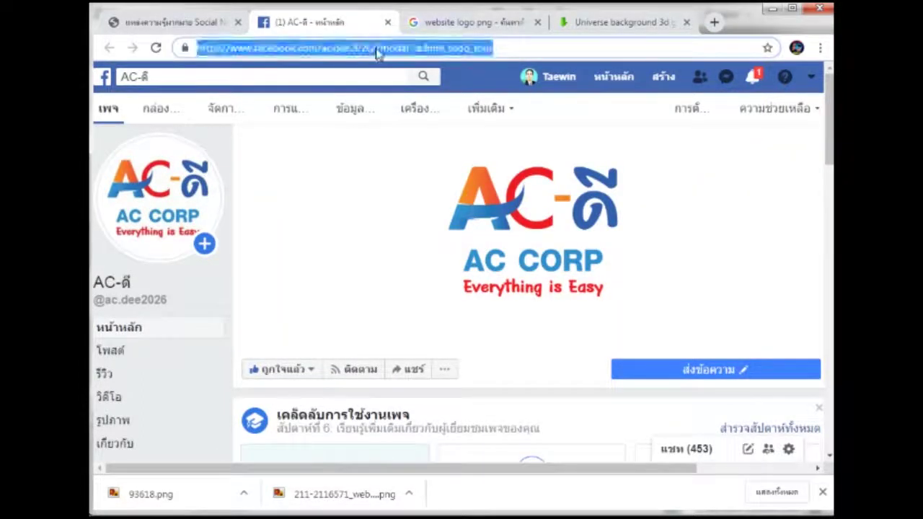
pyautogui.moveTo(372, 48); pyautogui.dragTo(196, 51)
pyautogui.rightClick(222, 53)
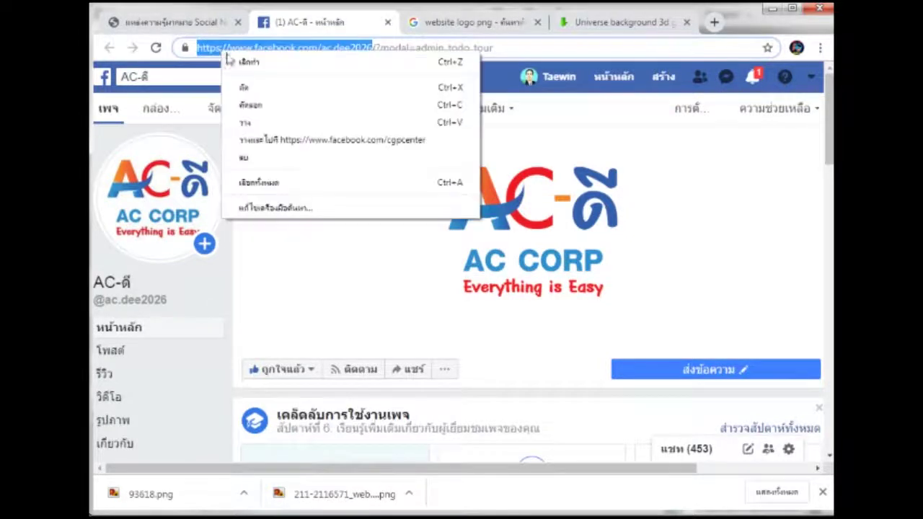
pyautogui.click(249, 104)
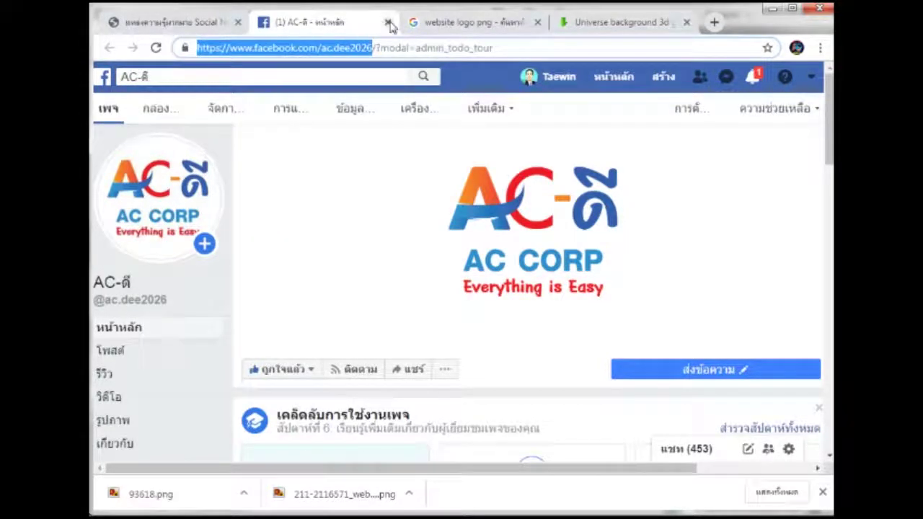
pyautogui.click(388, 24)
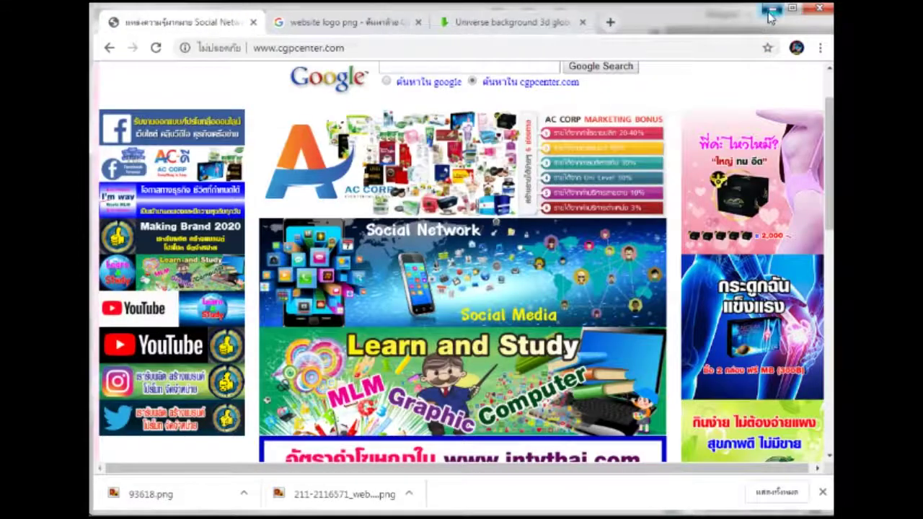
# Return to Dreamweaver and insert ac-dfacebook.jpg from the Social folder into the first row's third cell without alternate text.
pyautogui.click(770, 9)
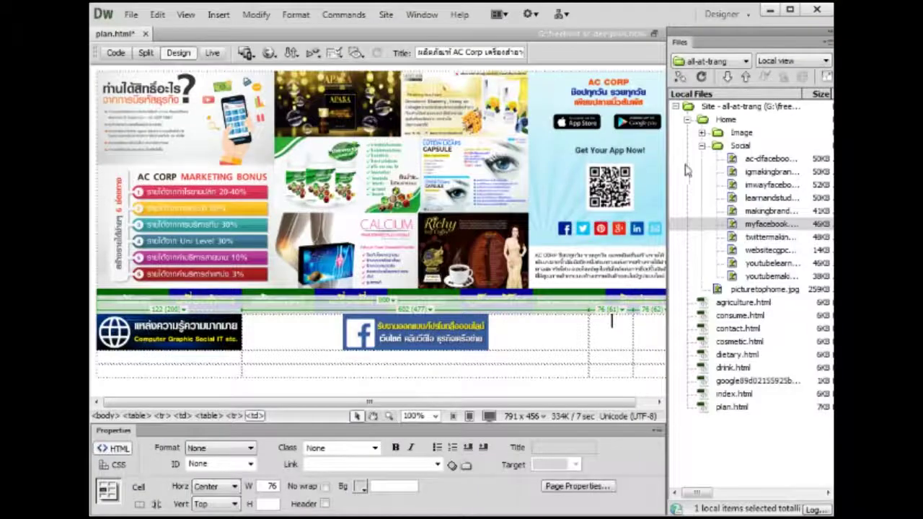
pyautogui.click(734, 162)
pyautogui.moveTo(733, 164); pyautogui.dragTo(624, 328)
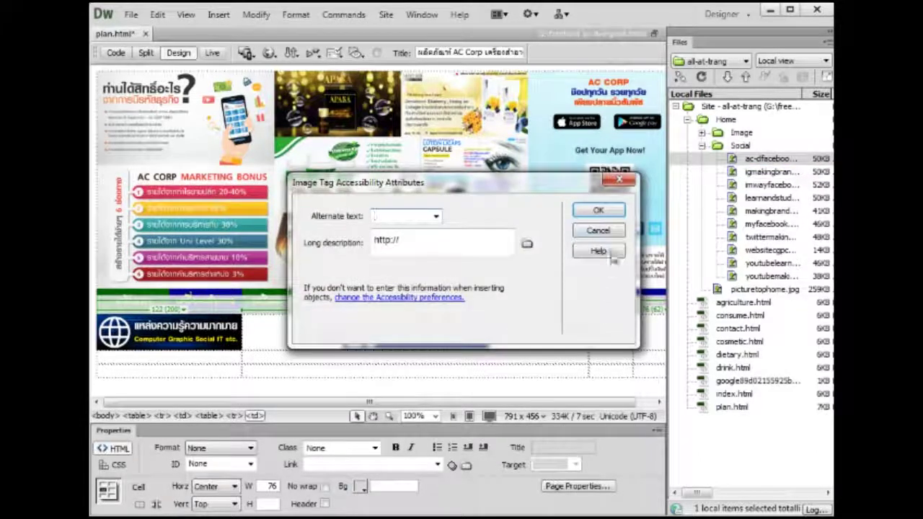
pyautogui.click(597, 230)
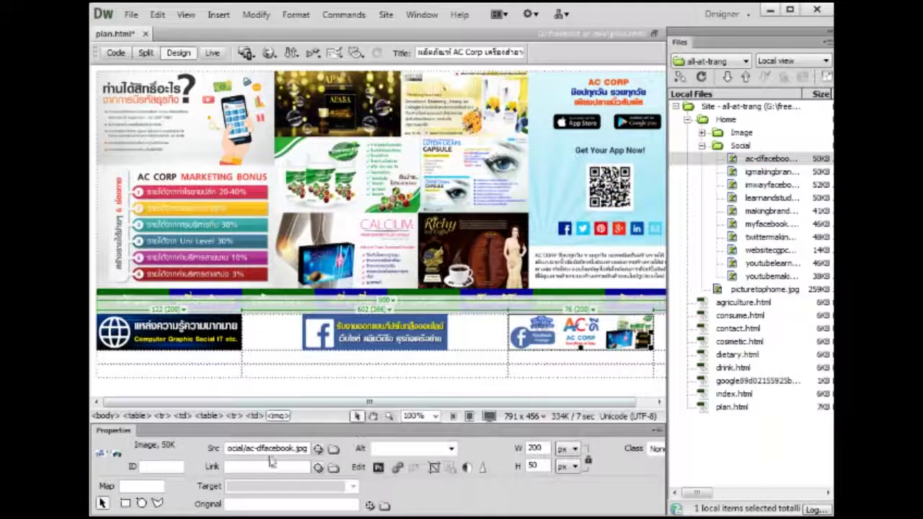
pyautogui.hotkey('ctrl', 'v')
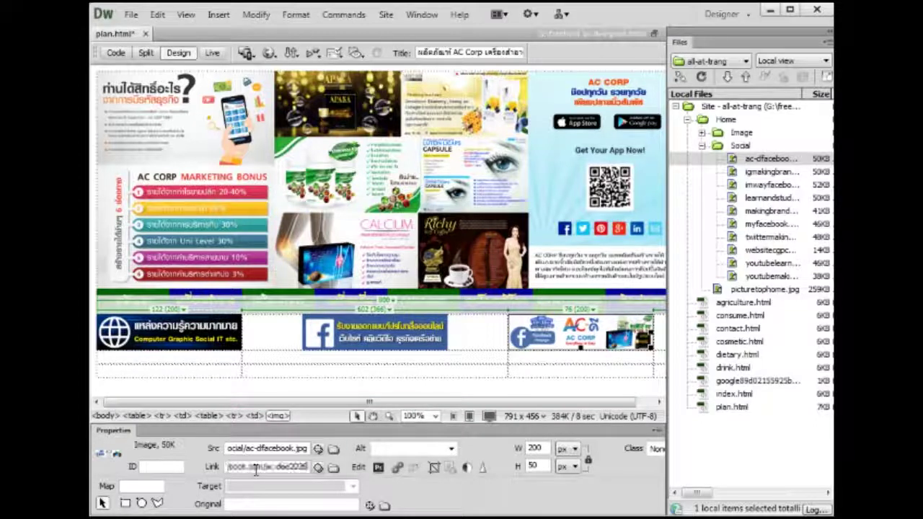
pyautogui.click(290, 493)
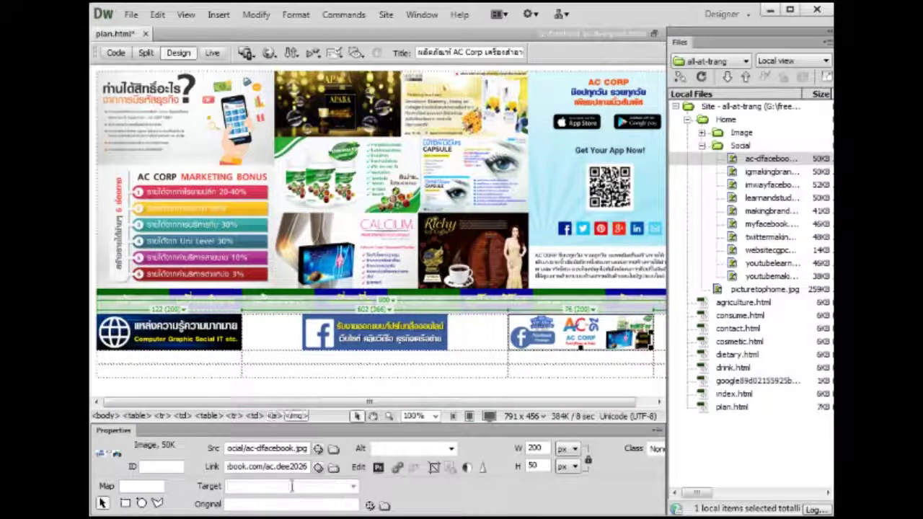
pyautogui.click(353, 488)
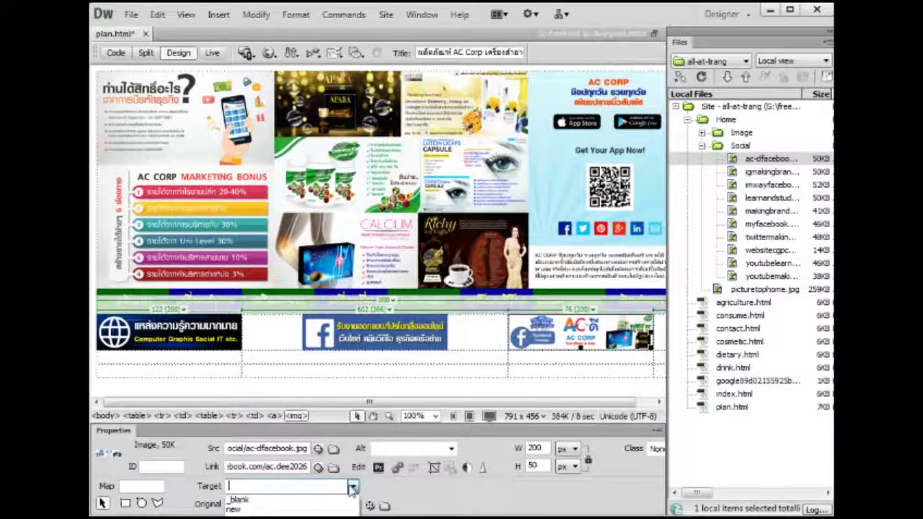
pyautogui.click(288, 499)
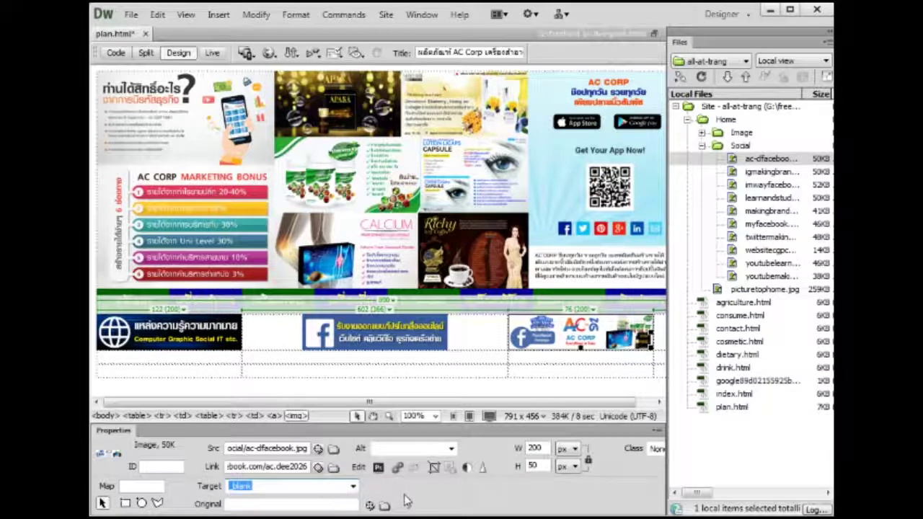
pyautogui.click(353, 485)
pyautogui.click(325, 505)
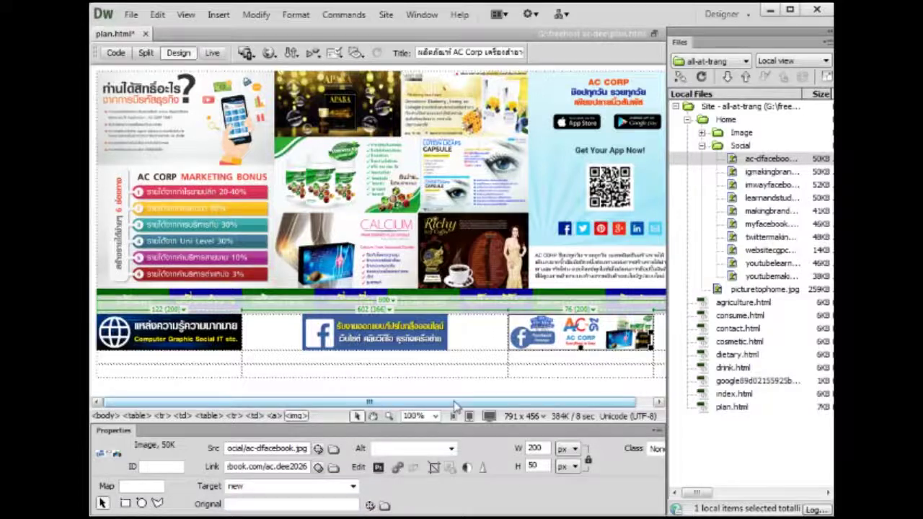
# Place the cursor in the first row's fourth cell, and copy the I'm way Facebook page's full address from cgpcenter.com in Chrome.
pyautogui.moveTo(531, 406); pyautogui.dragTo(549, 406)
pyautogui.click(646, 332)
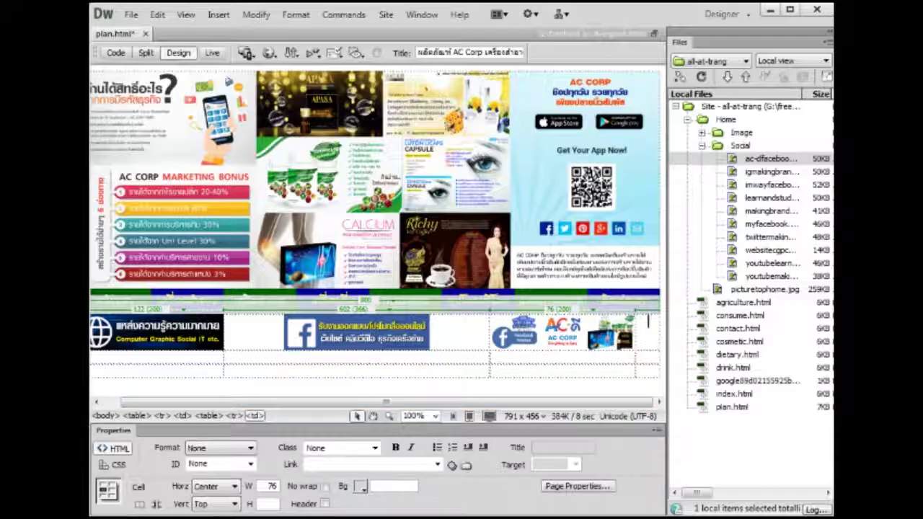
pyautogui.hotkey('alt', 'Tab')
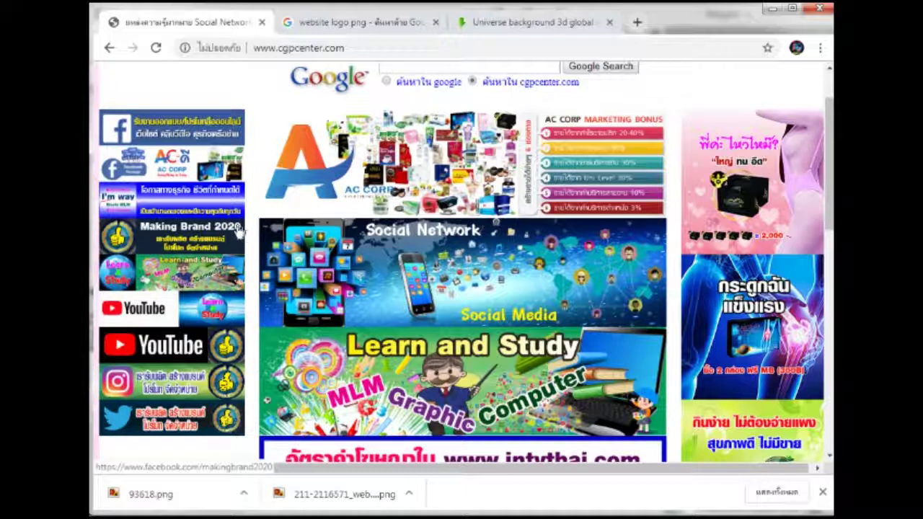
pyautogui.click(196, 203)
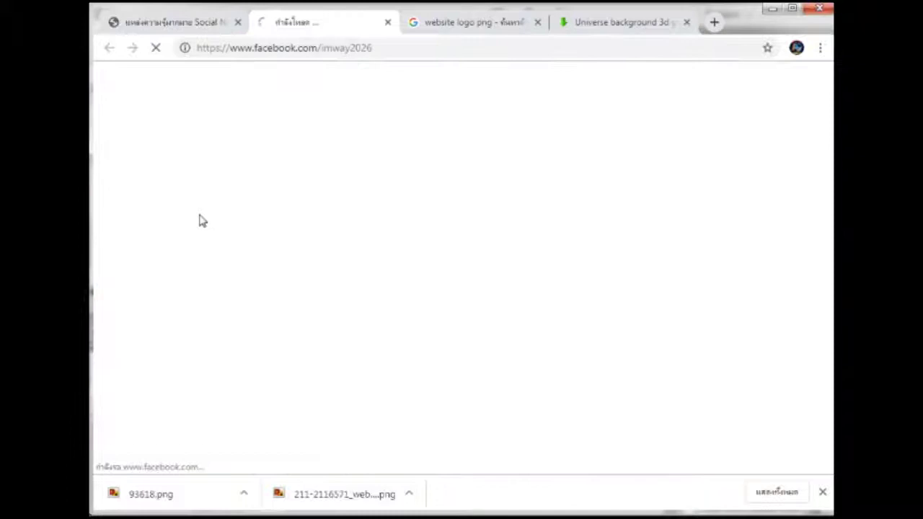
pyautogui.click(336, 47)
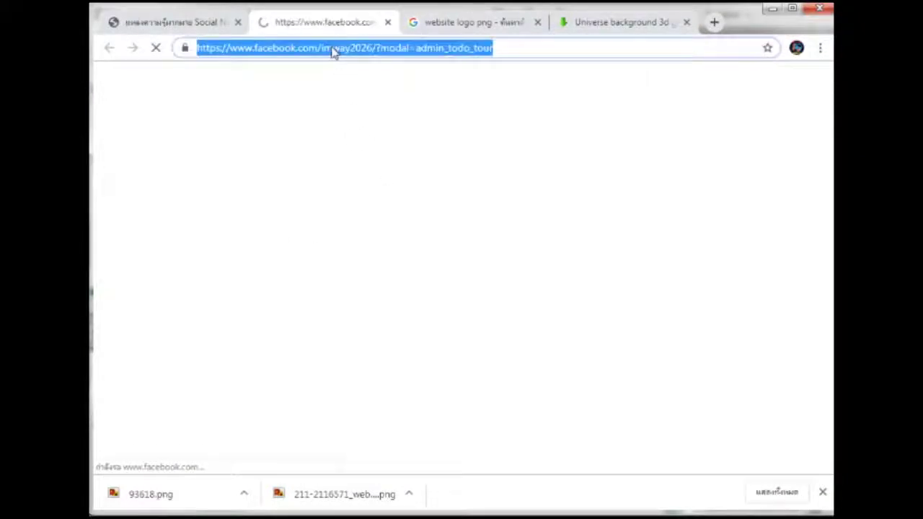
pyautogui.rightClick(336, 49)
pyautogui.click(360, 99)
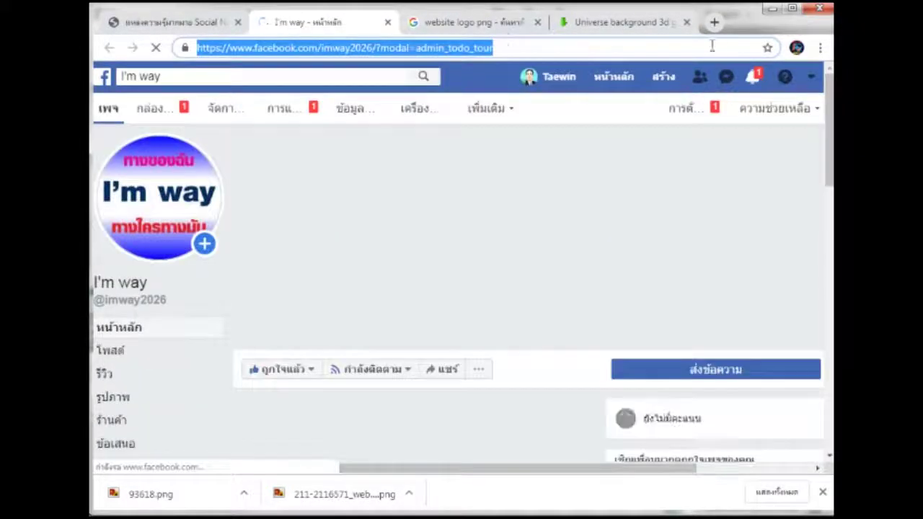
# Back in Dreamweaver, insert imwayfacebook.jpg from the Social folder into the first row's fourth cell without alternate text.
pyautogui.click(772, 11)
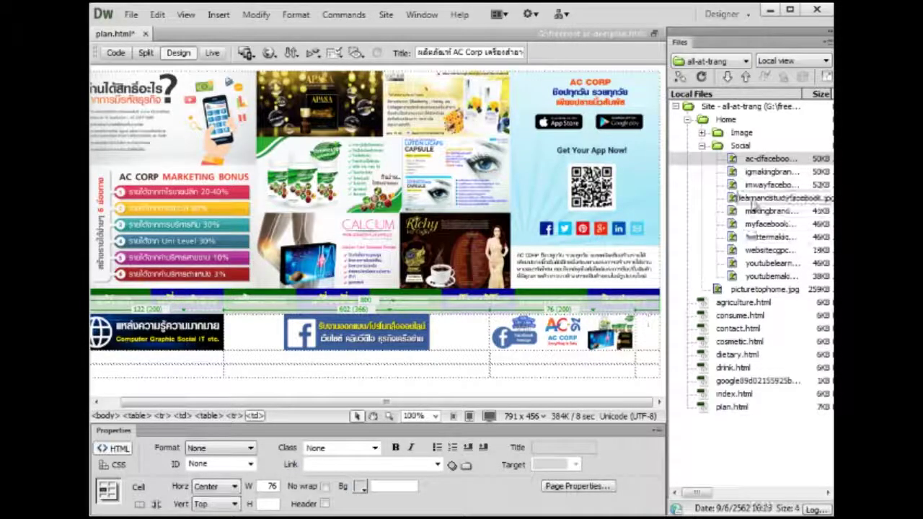
pyautogui.moveTo(770, 185); pyautogui.dragTo(641, 304)
pyautogui.click(602, 235)
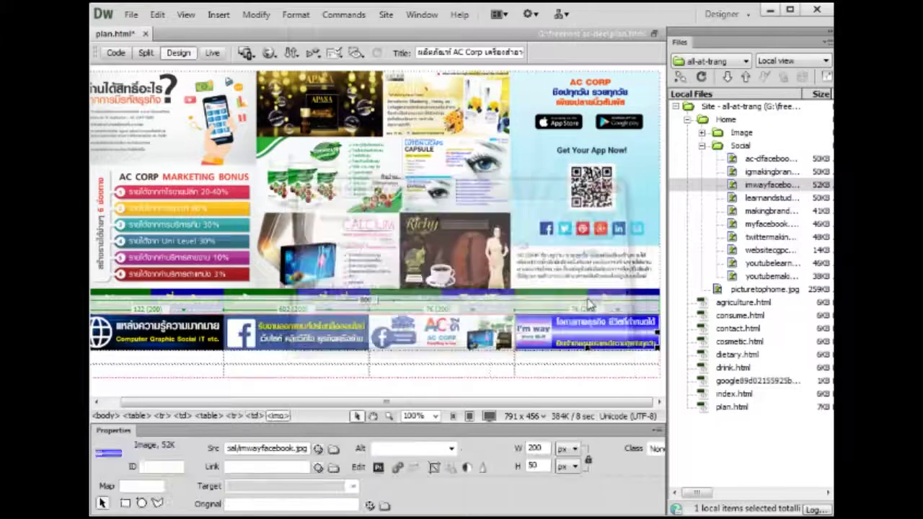
pyautogui.click(261, 467)
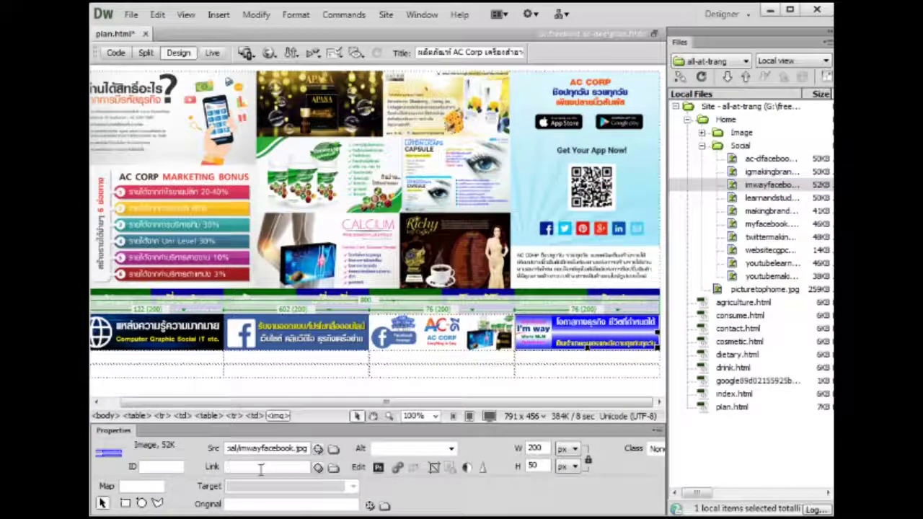
pyautogui.hotkey('ctrl', 'v')
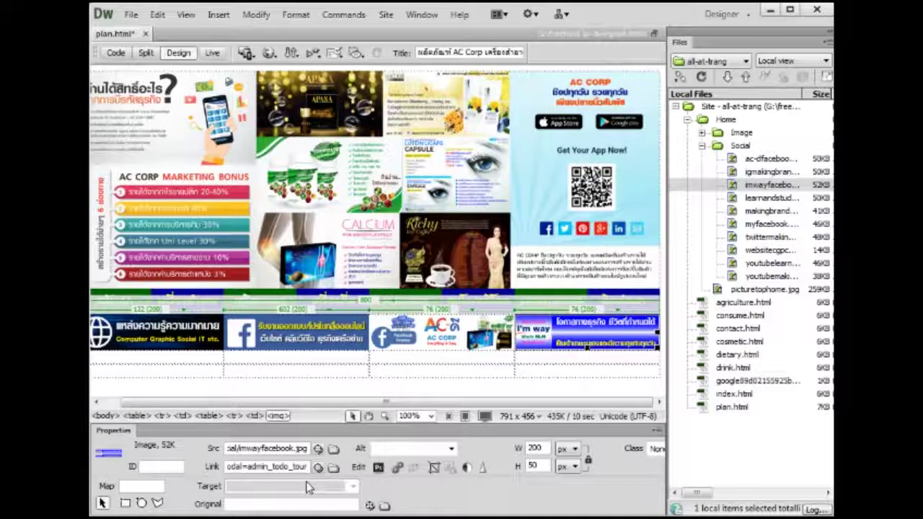
pyautogui.press('Left')
pyautogui.press('Left')
pyautogui.press('Left')
pyautogui.press('Left')
pyautogui.press('Left')
pyautogui.press('Left')
pyautogui.press('Left')
pyautogui.press('Left')
pyautogui.press('Left')
pyautogui.press('Left')
pyautogui.press('Left')
pyautogui.press('Left')
pyautogui.press('Left')
pyautogui.press('Left')
pyautogui.press('Left')
pyautogui.press('Left')
pyautogui.press('Left')
pyautogui.press('Left')
pyautogui.press('Left')
pyautogui.press('Left')
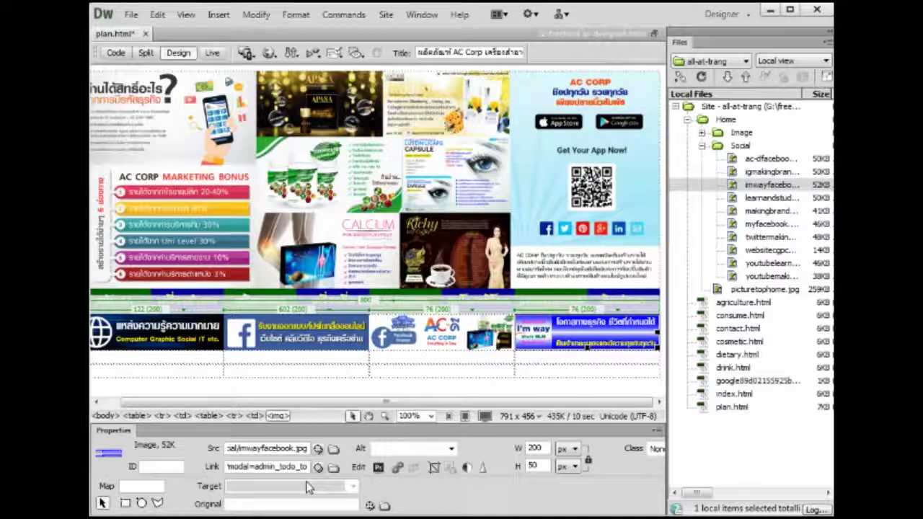
pyautogui.press('Left')
pyautogui.press('Left')
pyautogui.press('Left')
pyautogui.press('Left')
pyautogui.press('Left')
pyautogui.press('Left')
pyautogui.press('Left')
pyautogui.press('Left')
pyautogui.press('Left')
pyautogui.press('Left')
pyautogui.press('Left')
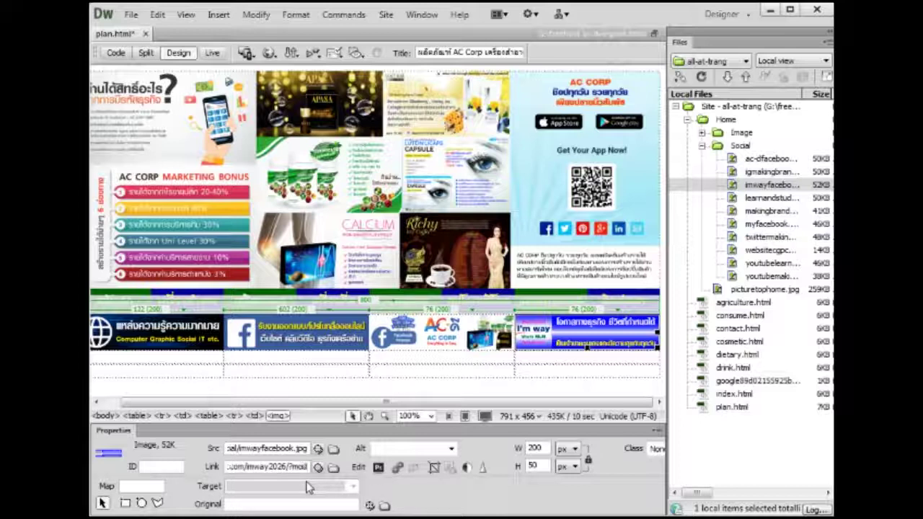
pyautogui.press('Left')
pyautogui.click(353, 486)
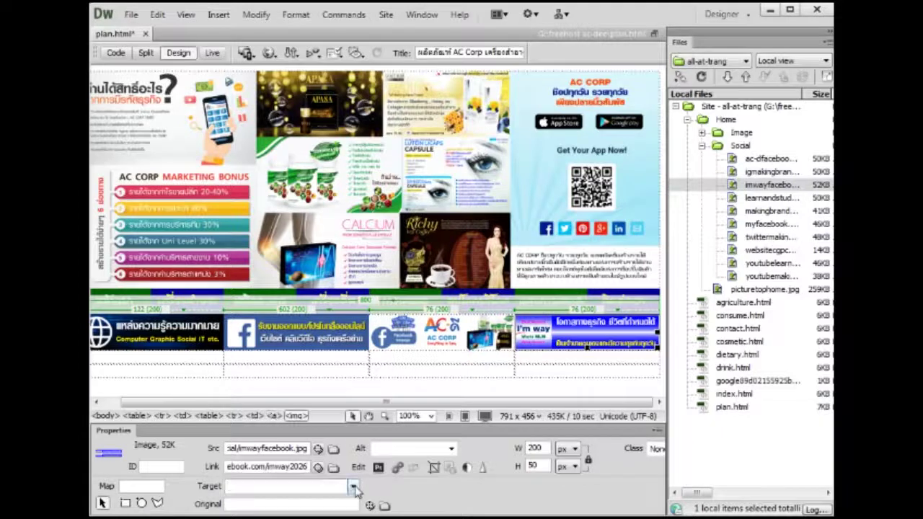
pyautogui.click(353, 487)
pyautogui.click(238, 509)
pyautogui.click(206, 358)
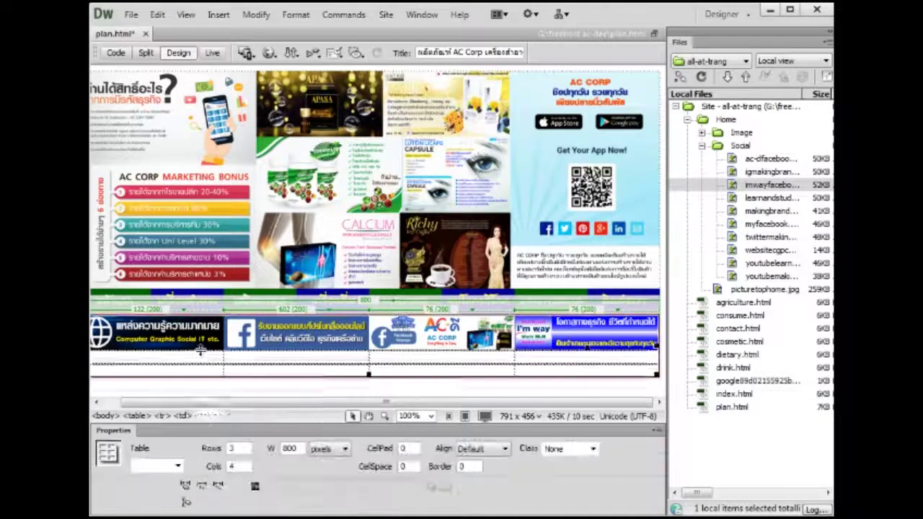
pyautogui.click(193, 357)
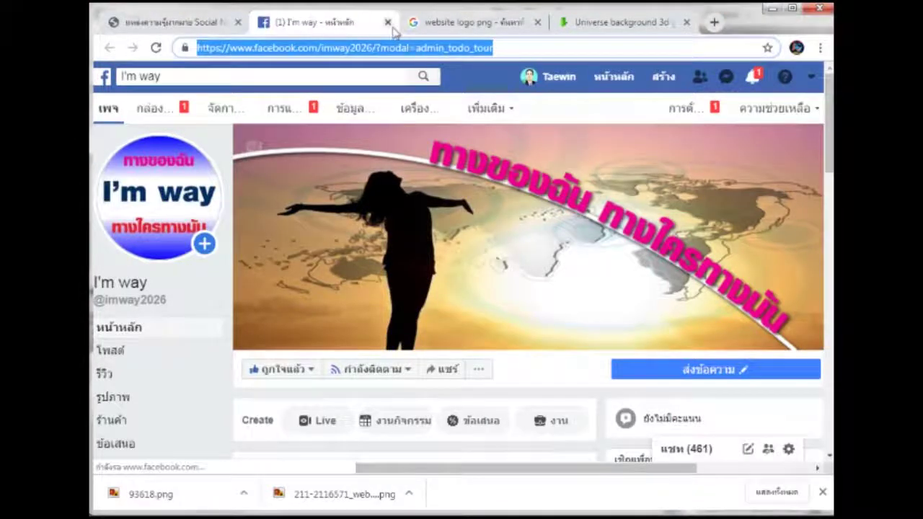
pyautogui.click(387, 23)
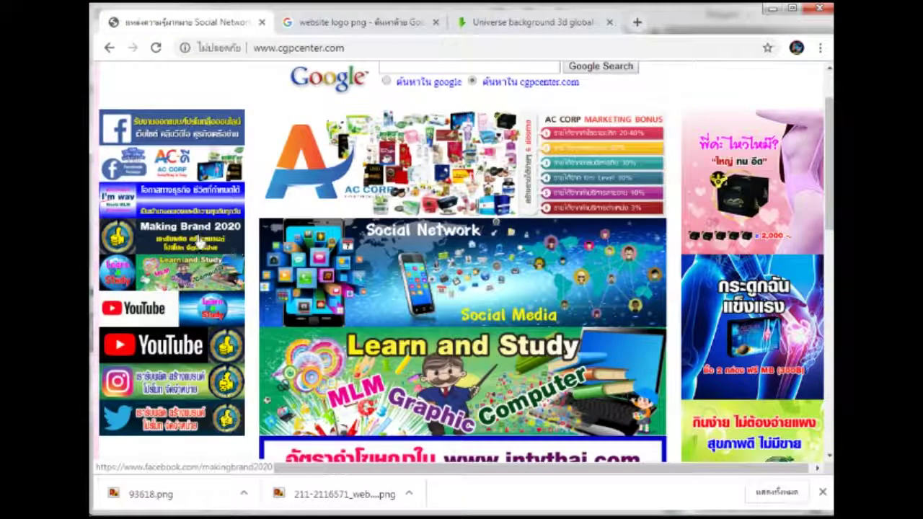
pyautogui.click(197, 243)
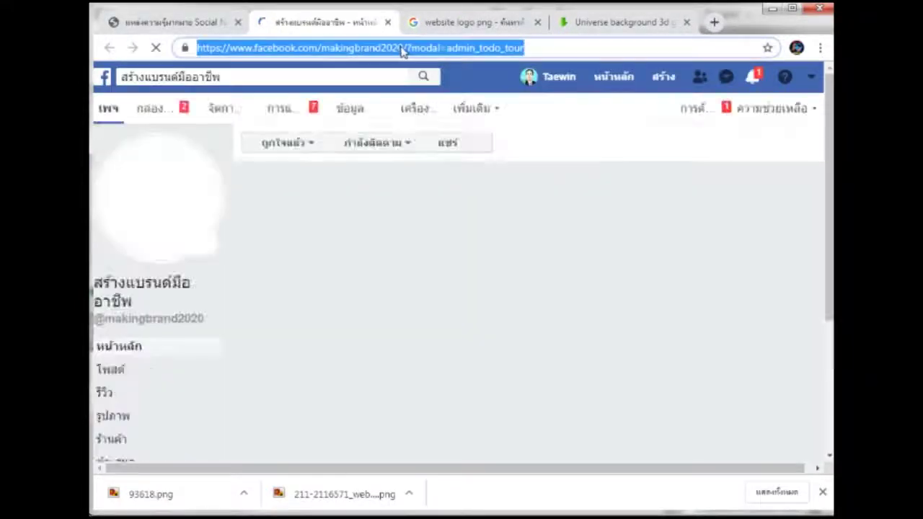
pyautogui.moveTo(403, 48); pyautogui.dragTo(197, 51)
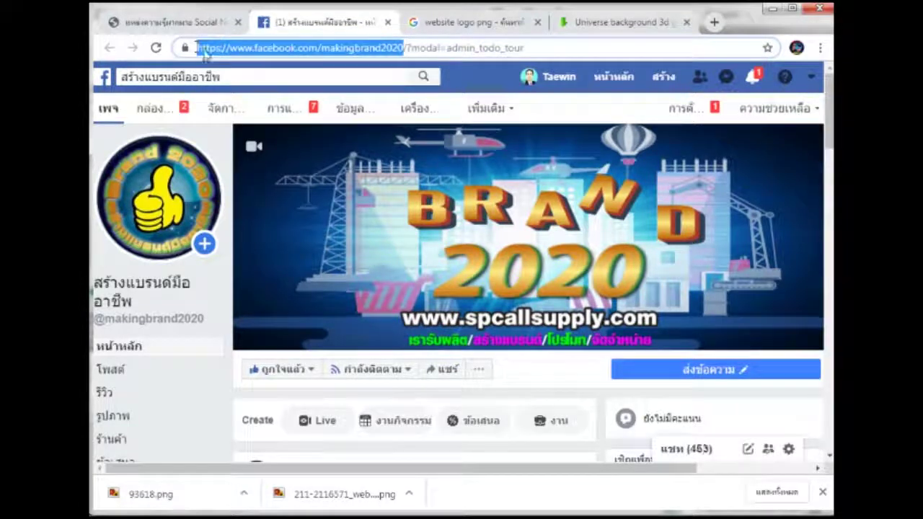
pyautogui.rightClick(224, 55)
pyautogui.click(252, 105)
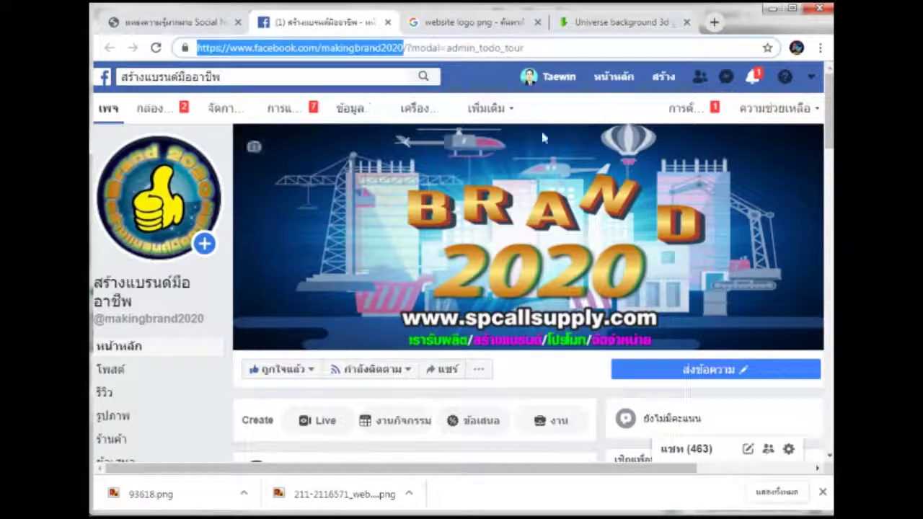
pyautogui.click(151, 492)
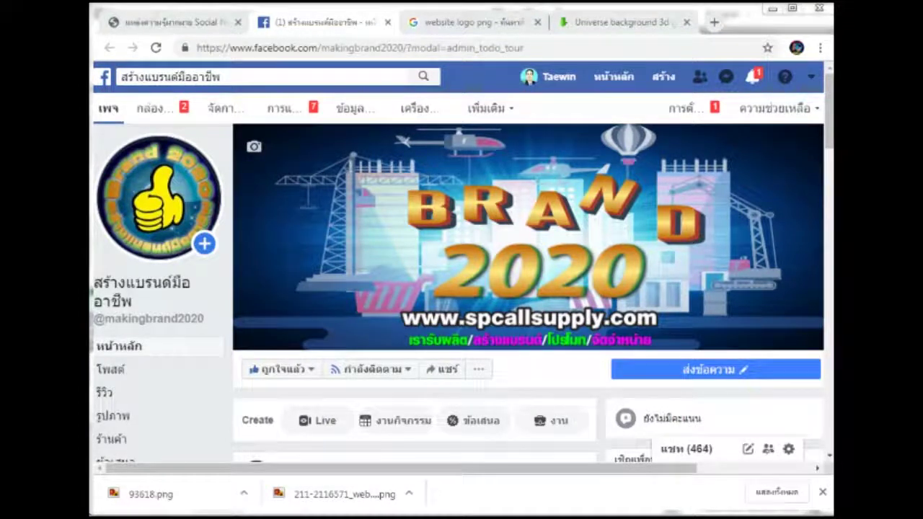
# Back in Dreamweaver, insert makingbrand2020facebook.jpg from the Social folder into the second row's first cell without alternate text.
pyautogui.hotkey('alt', 'Tab')
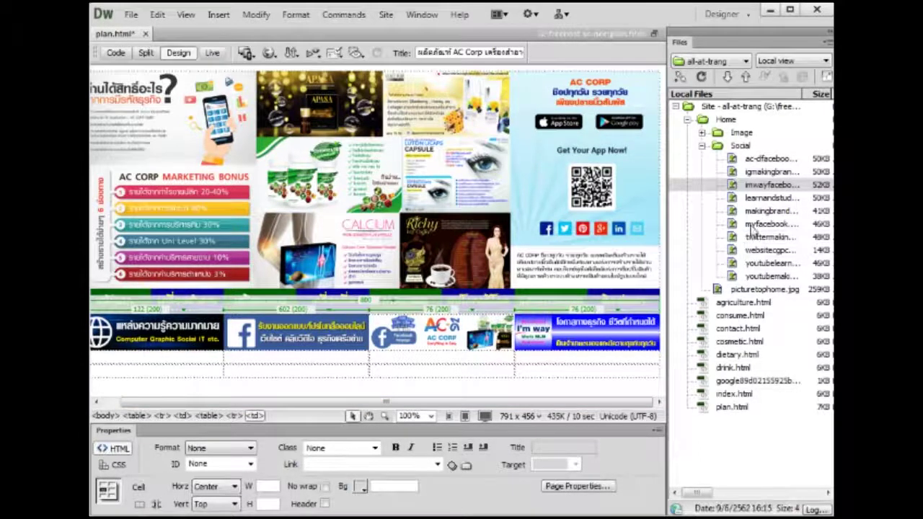
pyautogui.moveTo(735, 212); pyautogui.dragTo(189, 363)
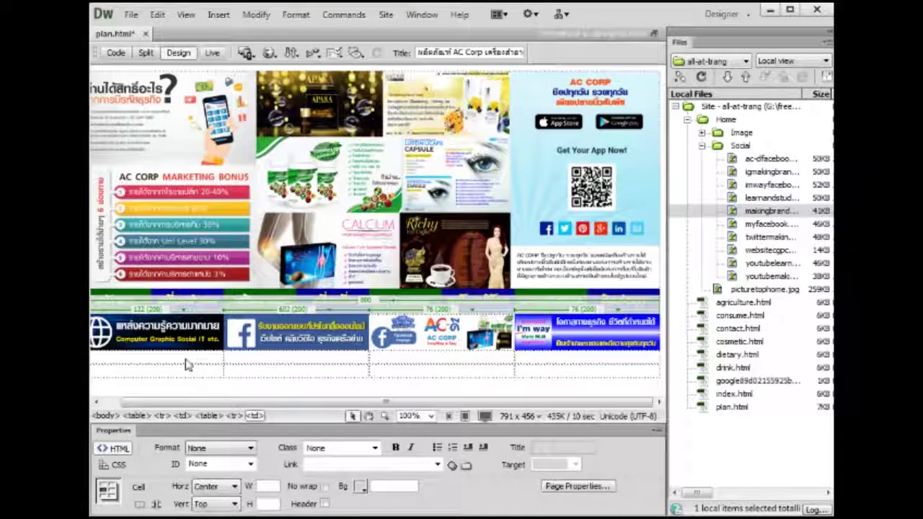
pyautogui.click(604, 232)
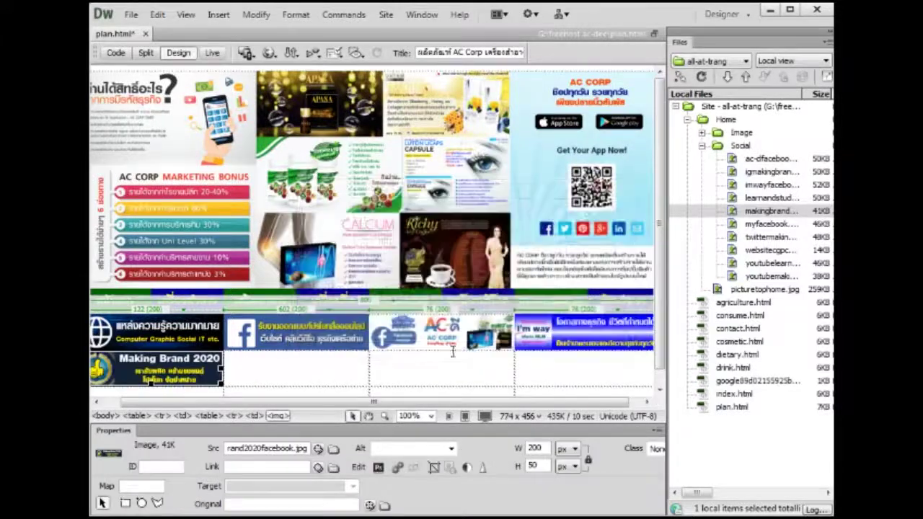
pyautogui.click(263, 468)
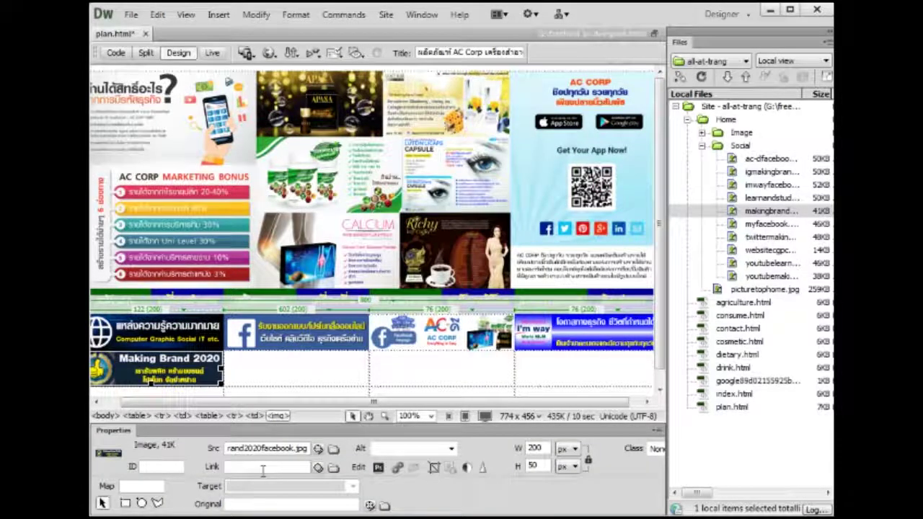
pyautogui.hotkey('ctrl', 'v')
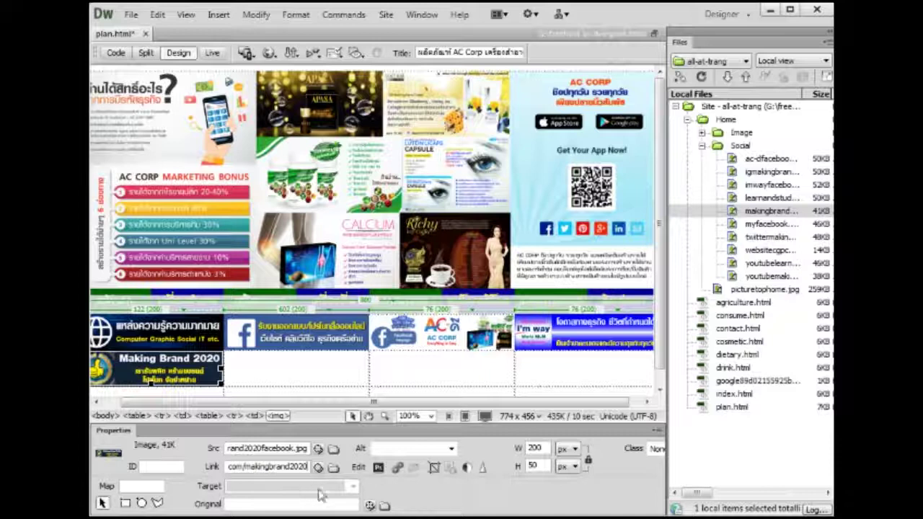
pyautogui.click(352, 486)
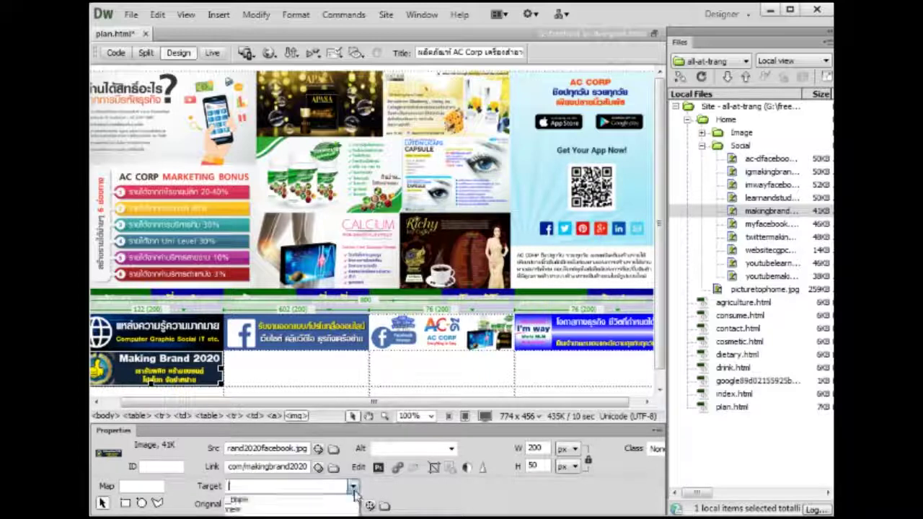
pyautogui.click(304, 509)
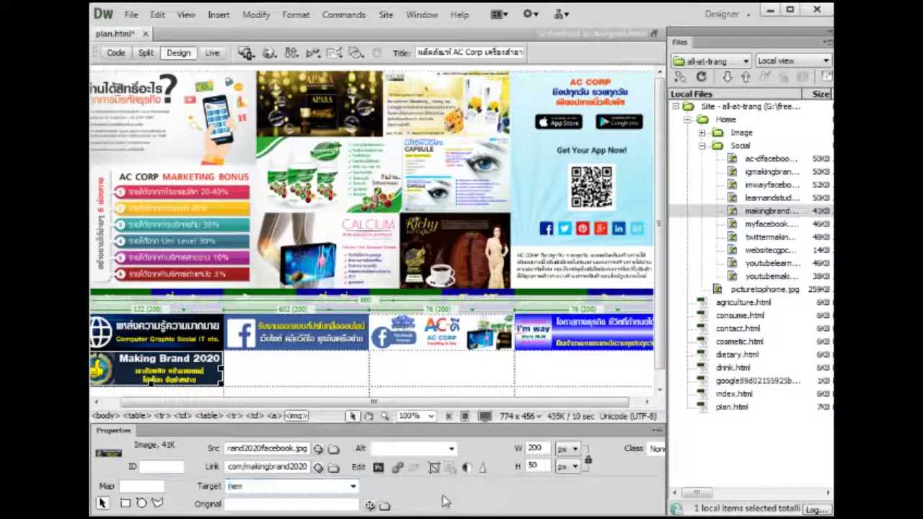
pyautogui.click(313, 371)
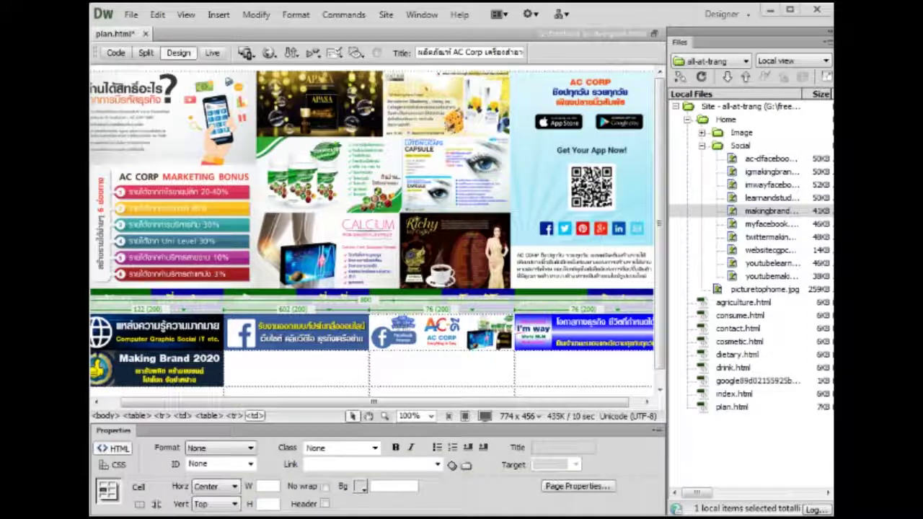
# In Chrome, close the Making Brand 2020 page, open the Learn and Study Facebook page from cgpcenter.com, and copy its address.
pyautogui.hotkey('alt', 'Tab')
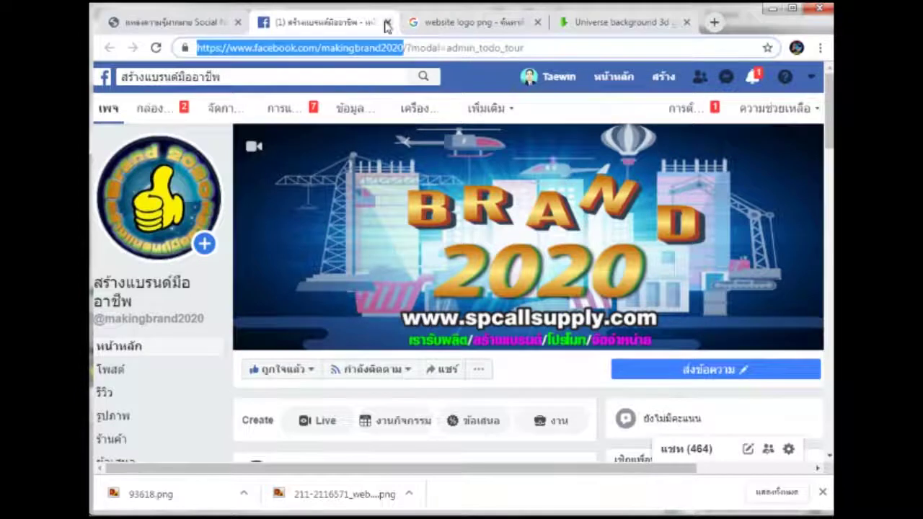
pyautogui.click(387, 23)
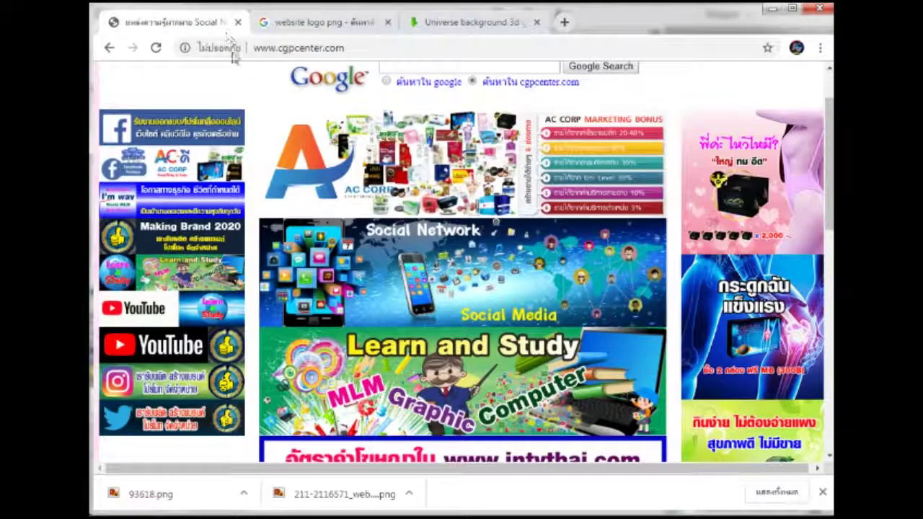
pyautogui.click(203, 279)
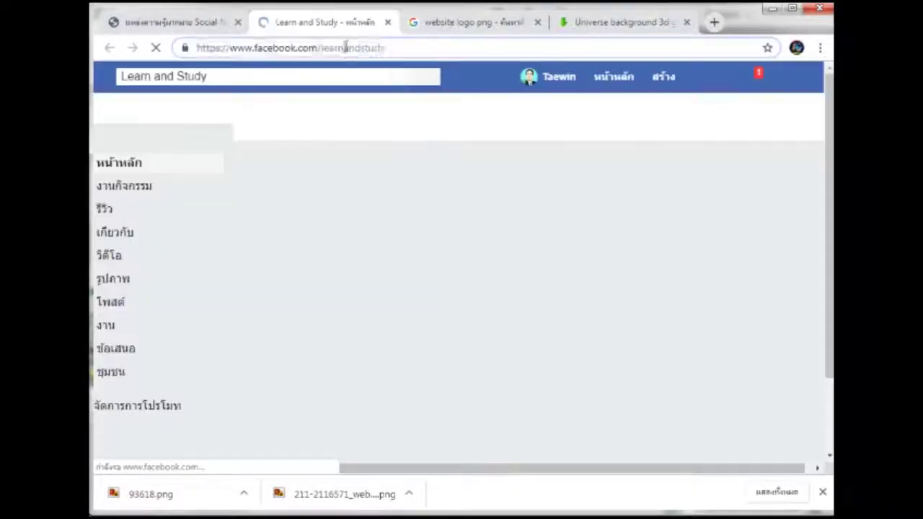
pyautogui.click(346, 49)
pyautogui.rightClick(346, 50)
pyautogui.click(374, 100)
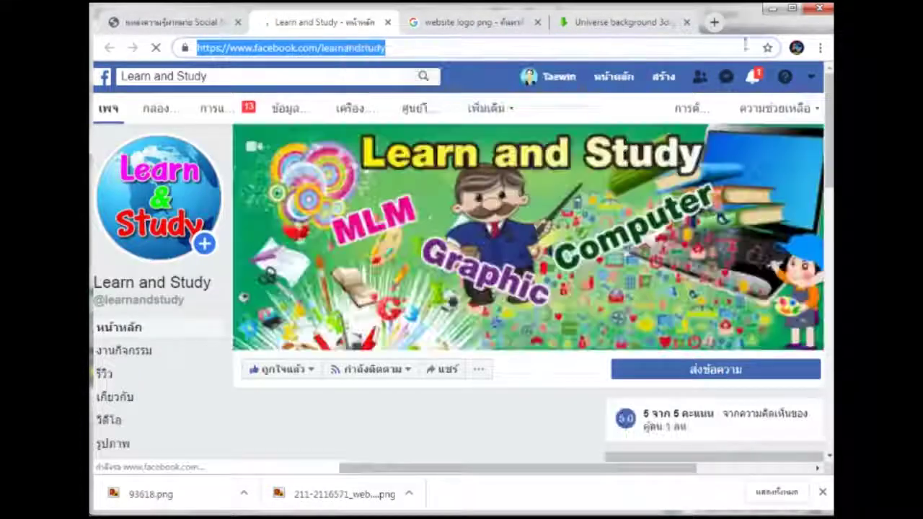
# Back in Dreamweaver, insert learnandstudyfacebook.jpg from the Social folder into the second row's second cell without alternate text.
pyautogui.click(770, 10)
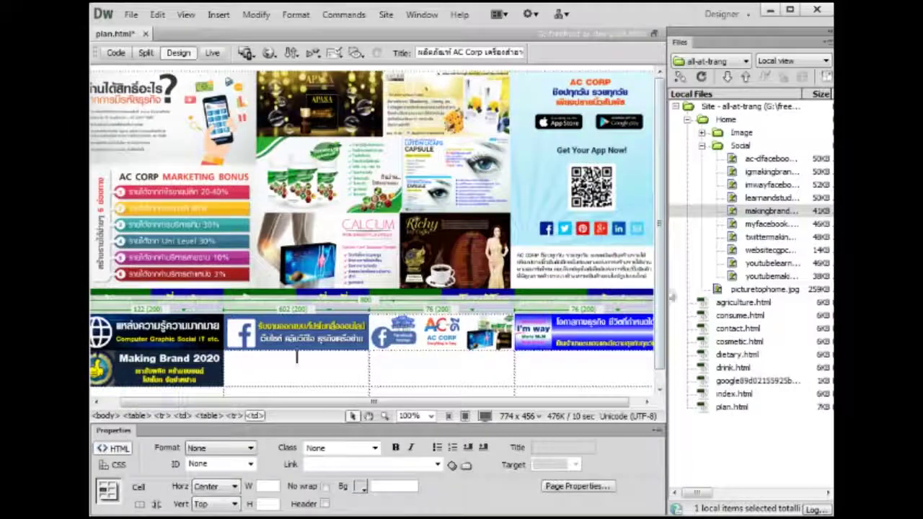
pyautogui.moveTo(764, 197); pyautogui.dragTo(295, 355)
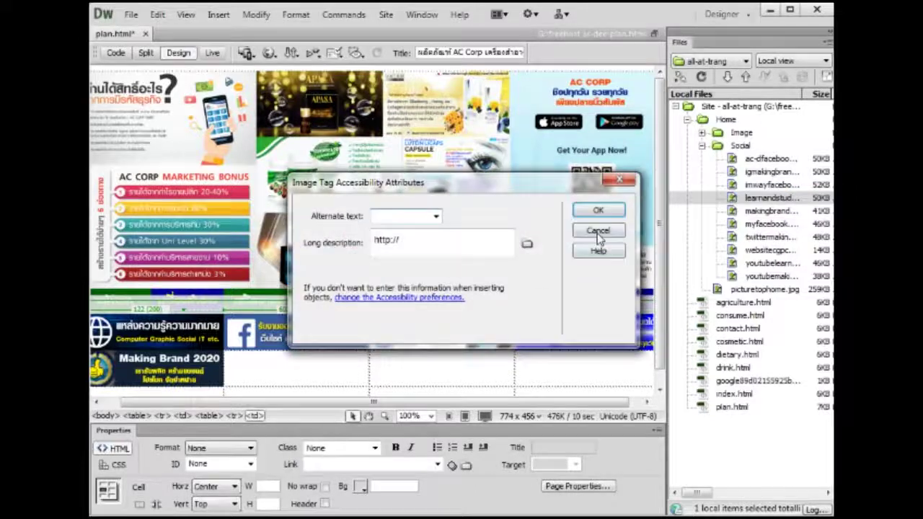
pyautogui.click(597, 231)
pyautogui.click(278, 467)
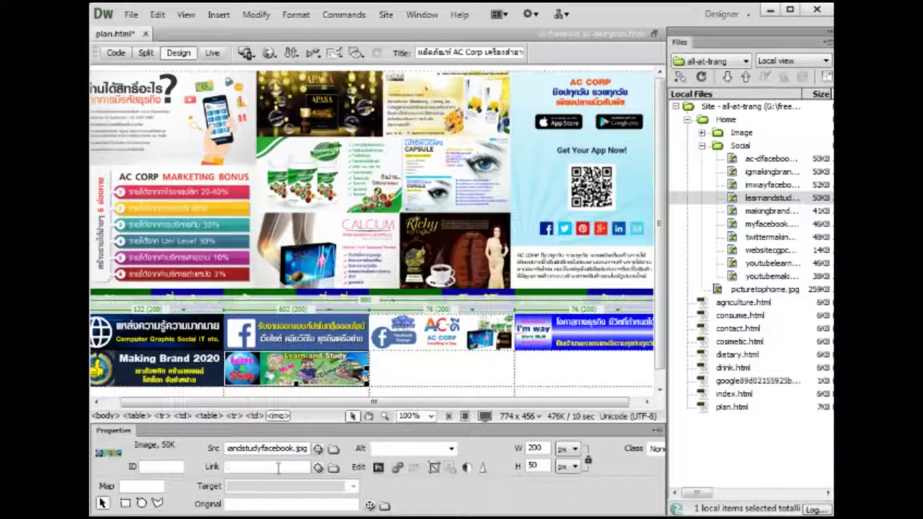
pyautogui.hotkey('ctrl', 'v')
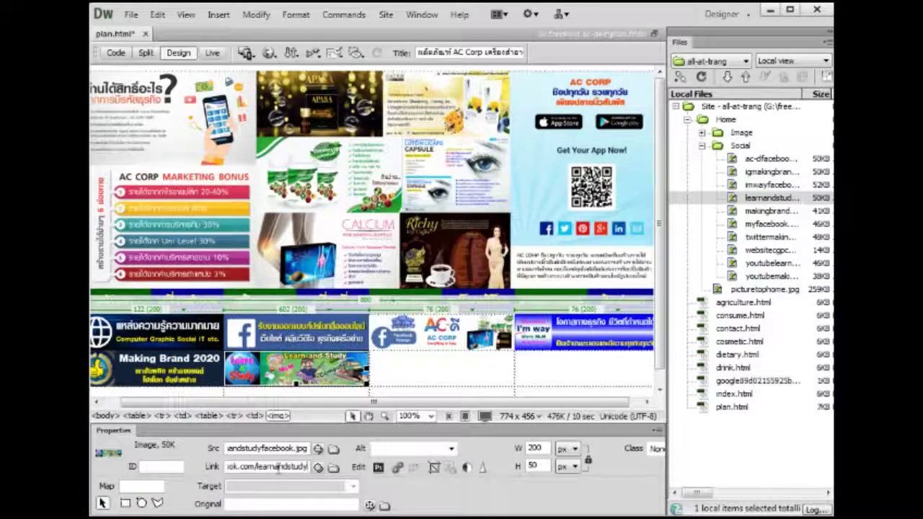
pyautogui.click(353, 486)
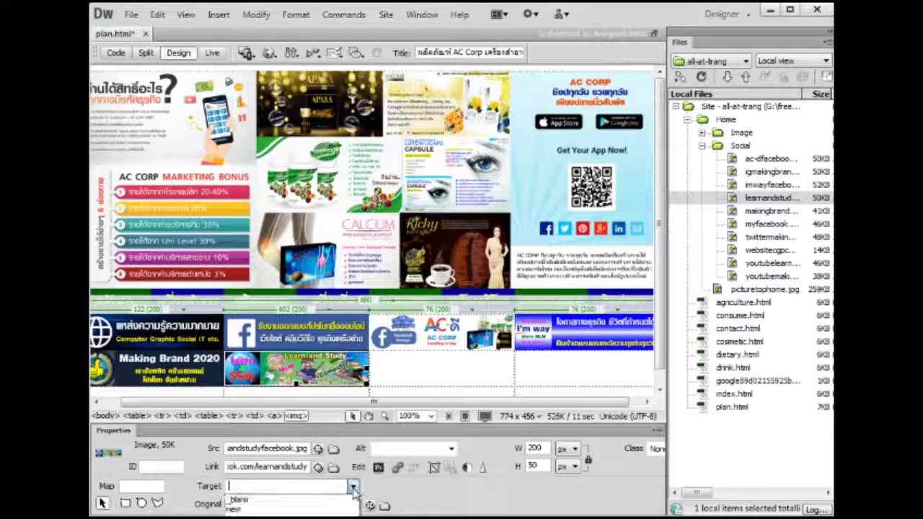
pyautogui.click(288, 504)
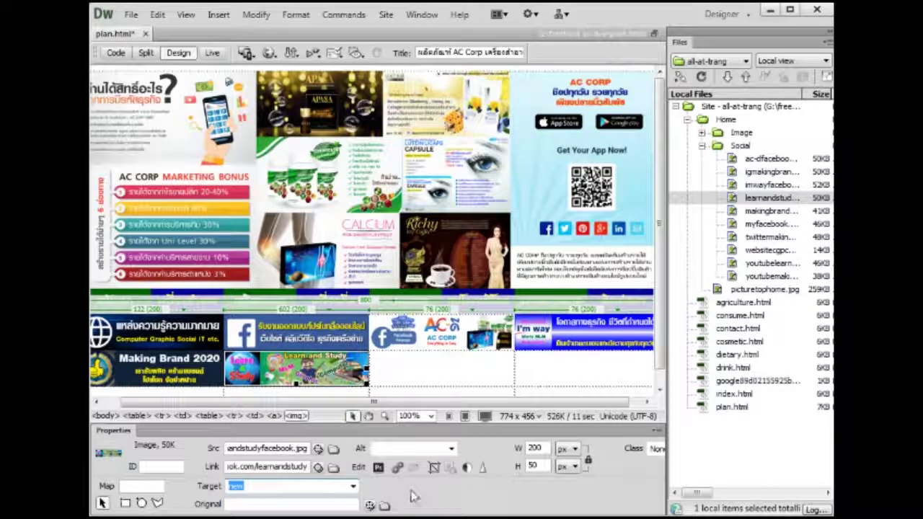
pyautogui.click(455, 368)
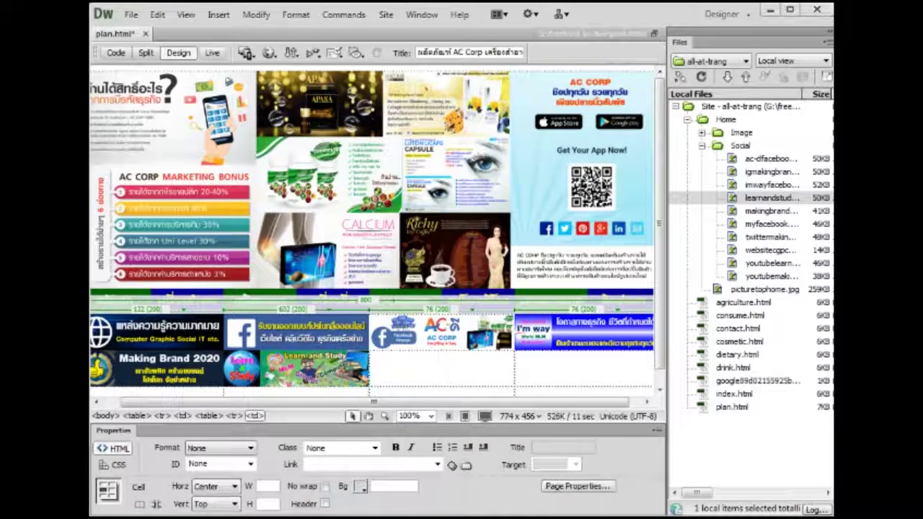
# In Chrome, close the Learn and Study page, open the Learn and Study YouTube banner's channel from cgpcenter.com, and copy its full address.
pyautogui.hotkey('alt', 'Tab')
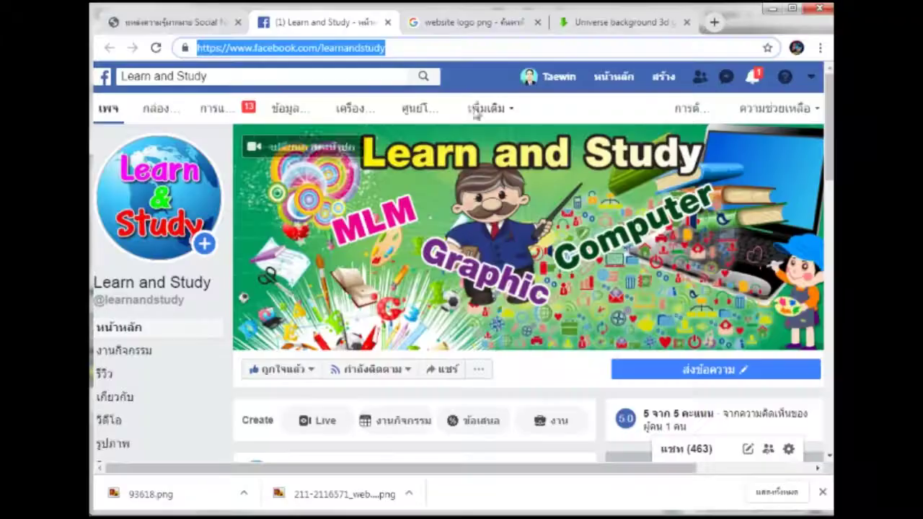
pyautogui.click(387, 23)
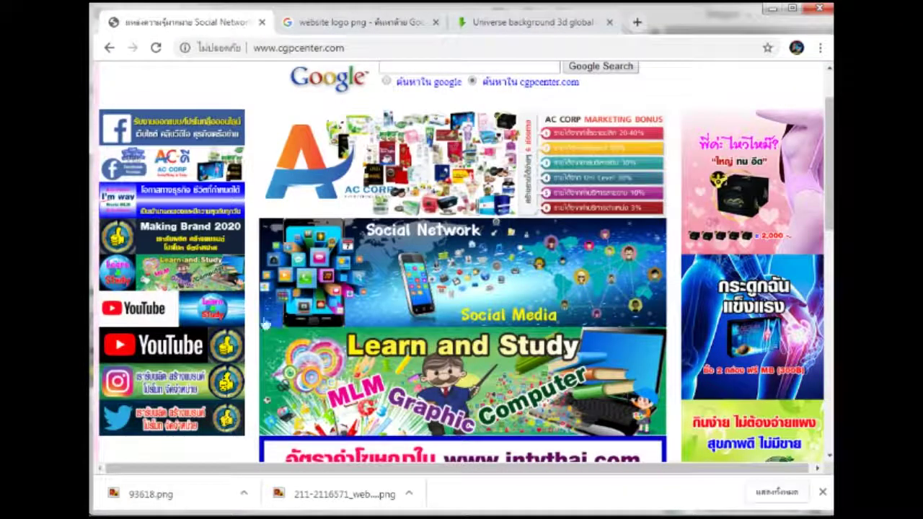
pyautogui.click(186, 310)
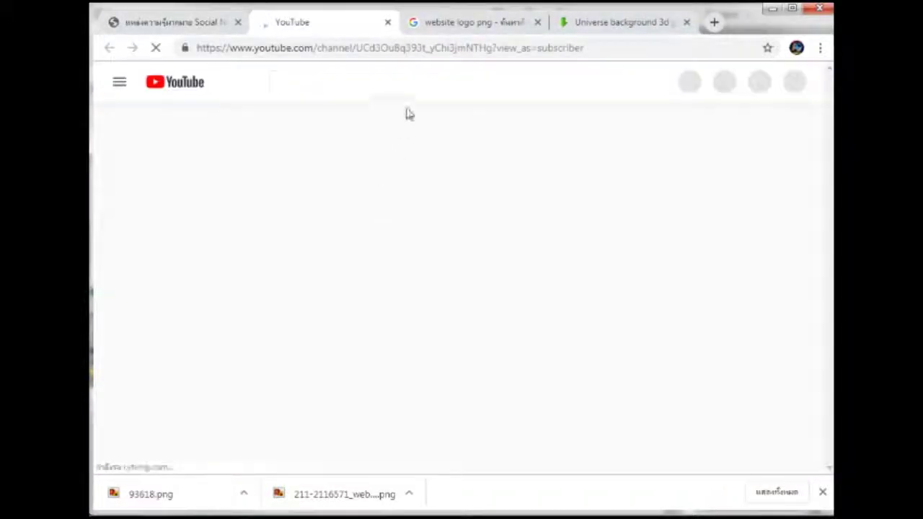
pyautogui.click(421, 48)
pyautogui.rightClick(422, 48)
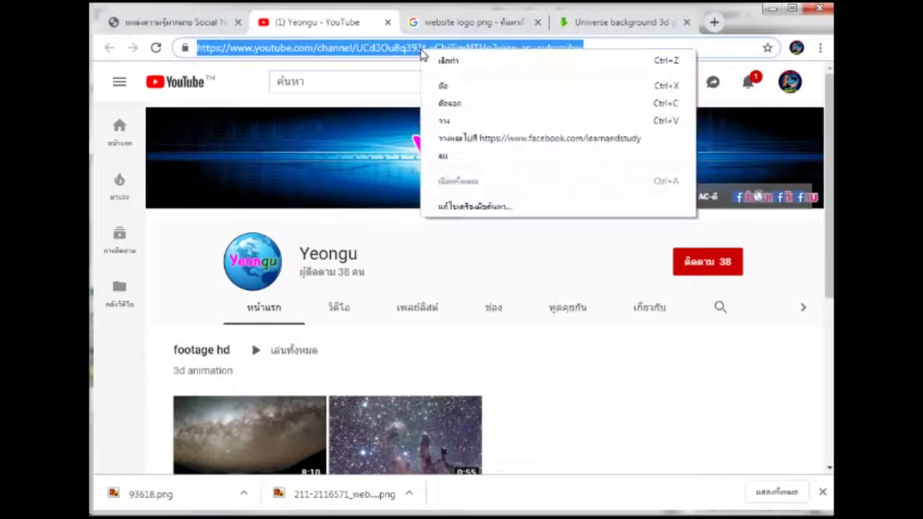
pyautogui.click(445, 102)
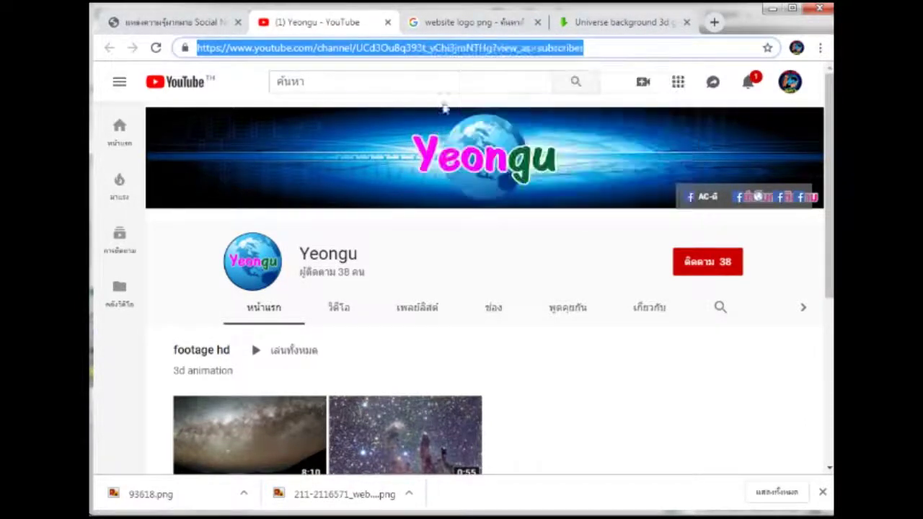
# Back in Dreamweaver, insert youtubelearnandstudy.jpg from the Social folder into the second row's third cell without alternate text.
pyautogui.click(772, 13)
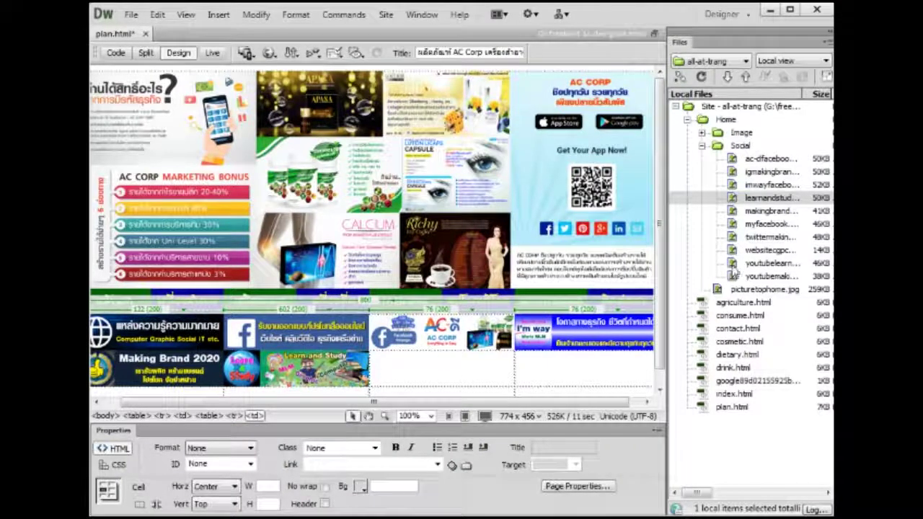
pyautogui.moveTo(735, 264); pyautogui.dragTo(442, 360)
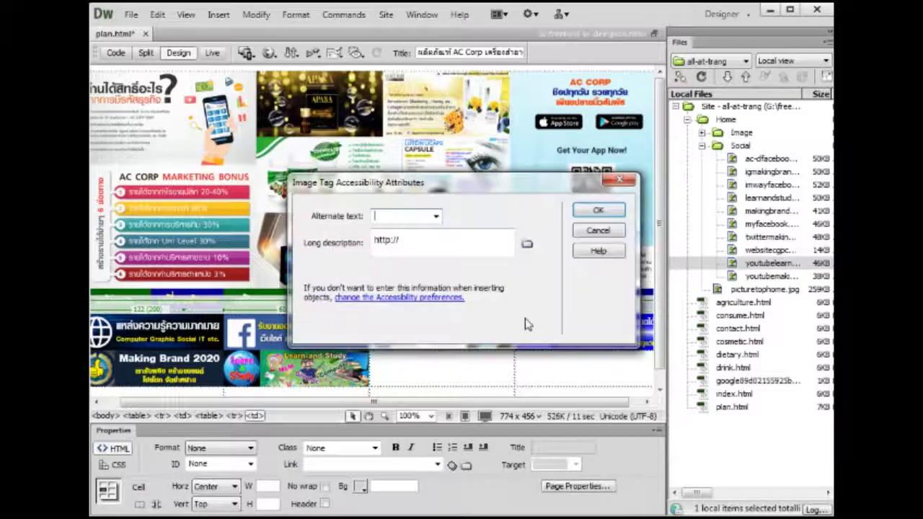
pyautogui.click(598, 232)
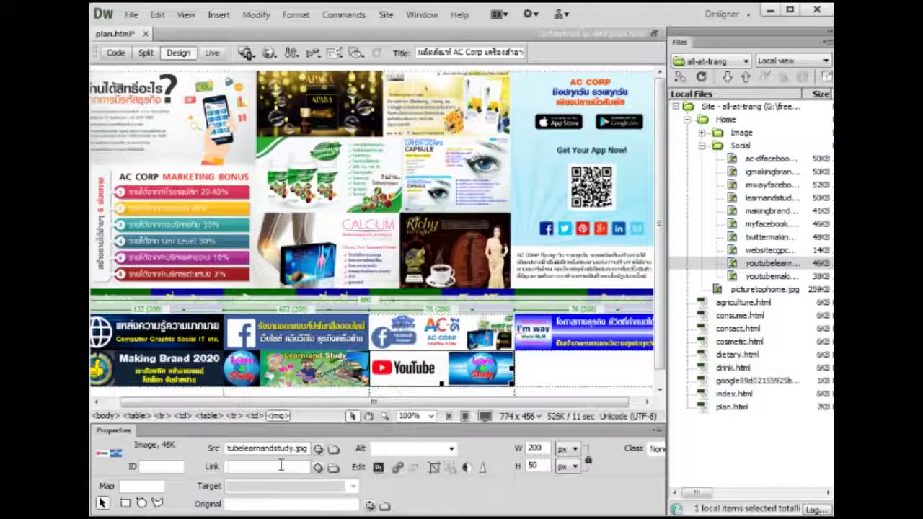
# Link the Learn and Study YouTube banner to the copied channel address, and set the link target to new.
pyautogui.hotkey('ctrl', 'v')
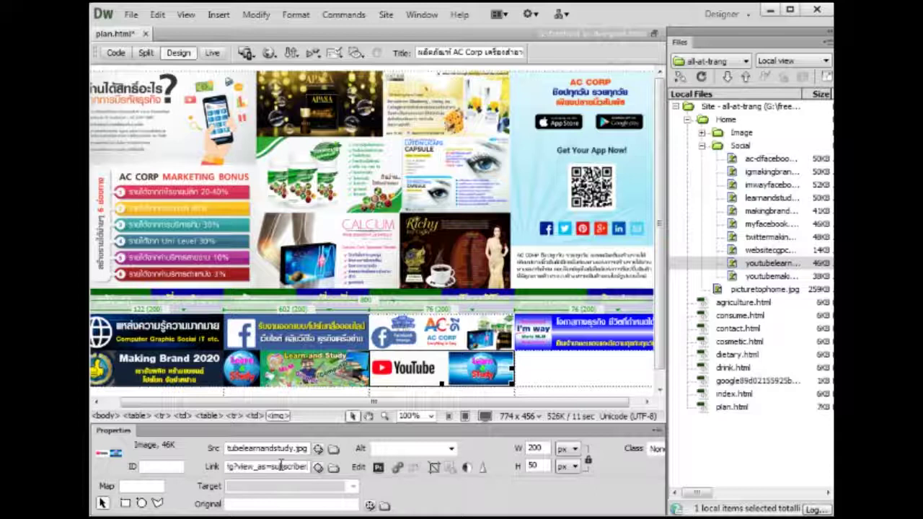
pyautogui.press('Return')
pyautogui.click(353, 486)
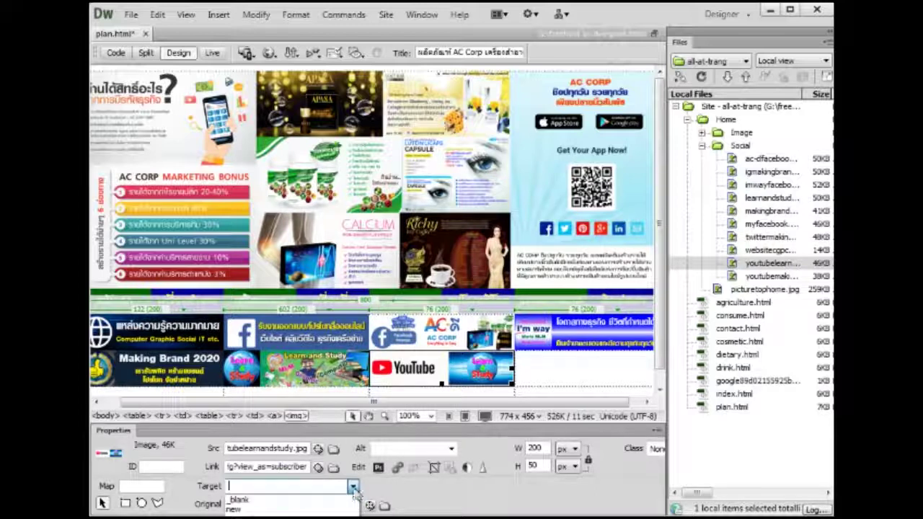
pyautogui.click(317, 510)
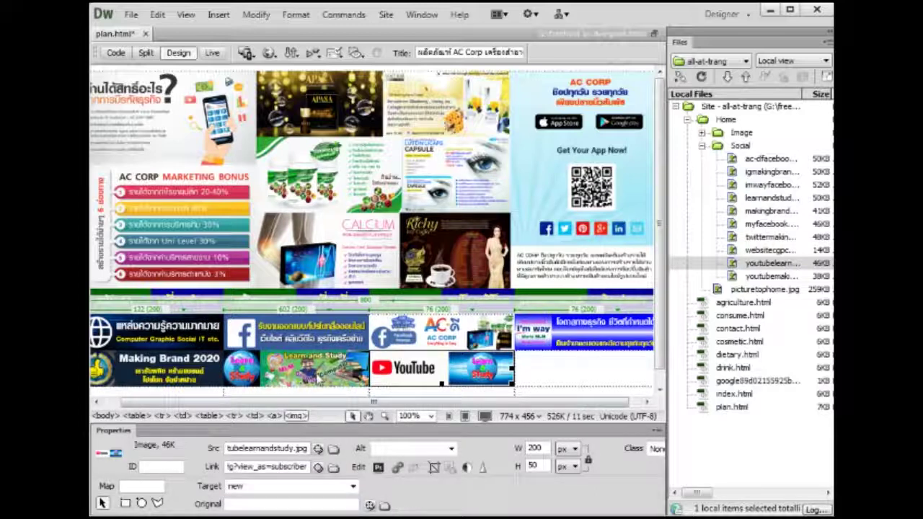
pyautogui.click(316, 376)
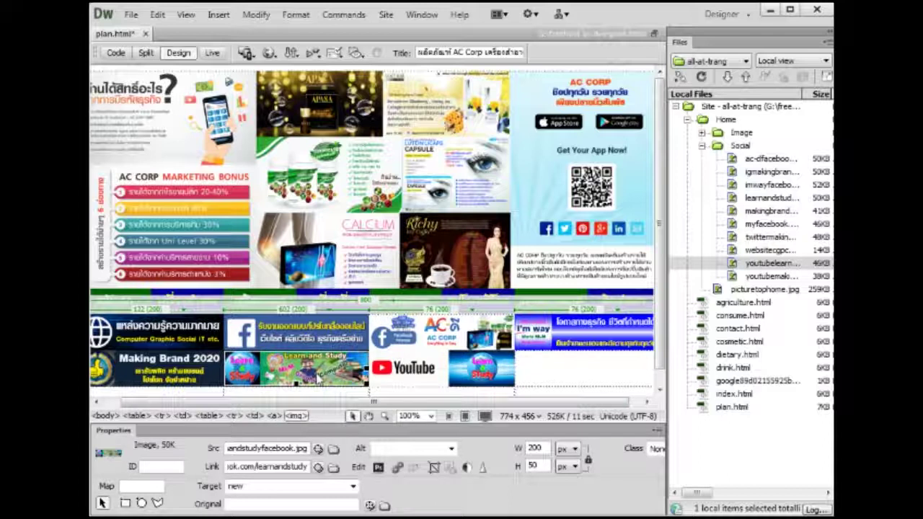
# Insert youtubemakingbrand.jpg from the Social folder into the second row's fourth cell without alternate text.
pyautogui.click(546, 371)
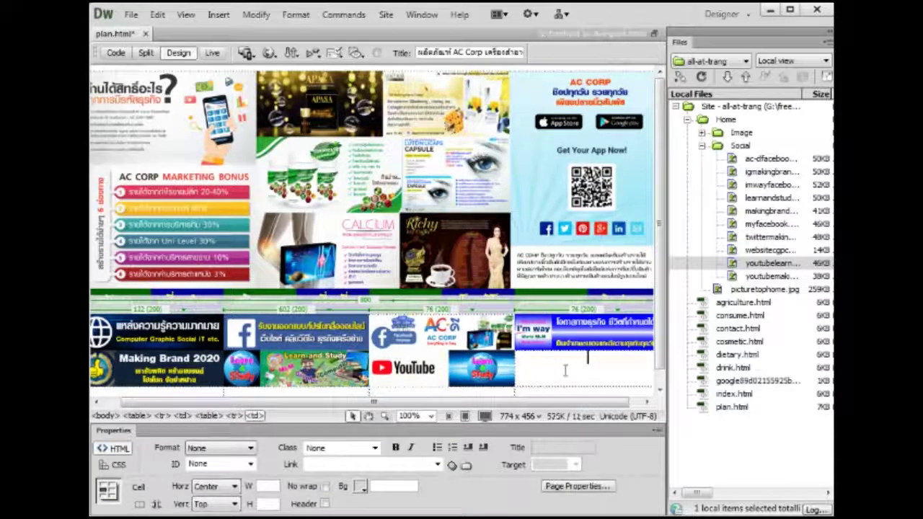
pyautogui.moveTo(729, 277); pyautogui.dragTo(589, 378)
pyautogui.click(598, 209)
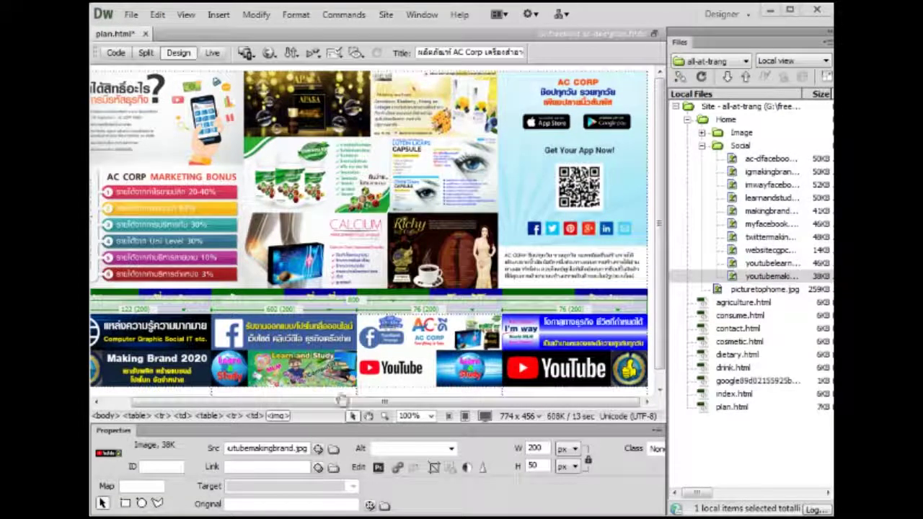
# In Chrome, close the Yeongu channel page, open the Making Brand 2020 YouTube channel from cgpcenter.com, and copy its full address.
pyautogui.hotkey('alt', 'Tab')
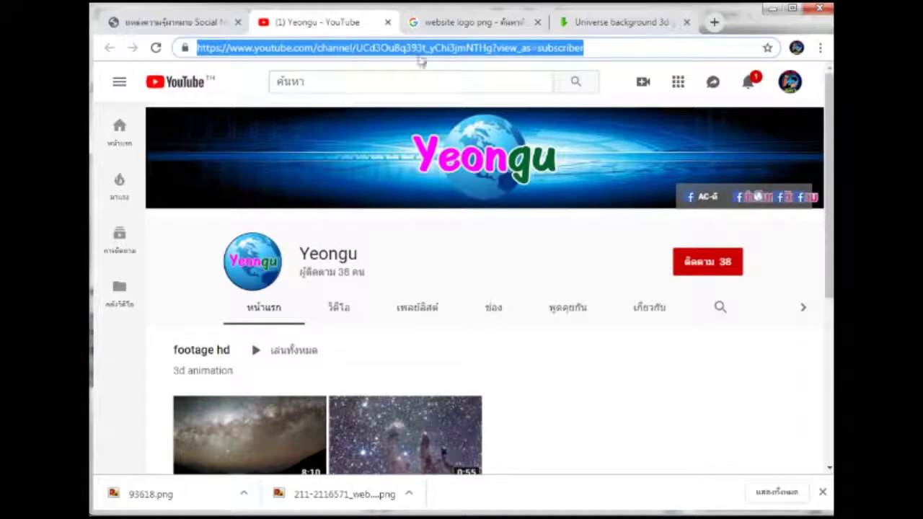
pyautogui.click(387, 21)
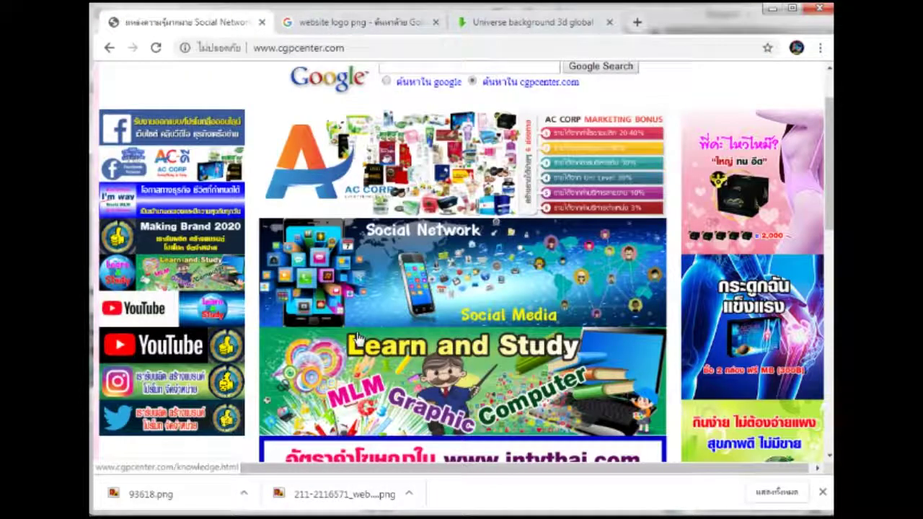
pyautogui.click(191, 332)
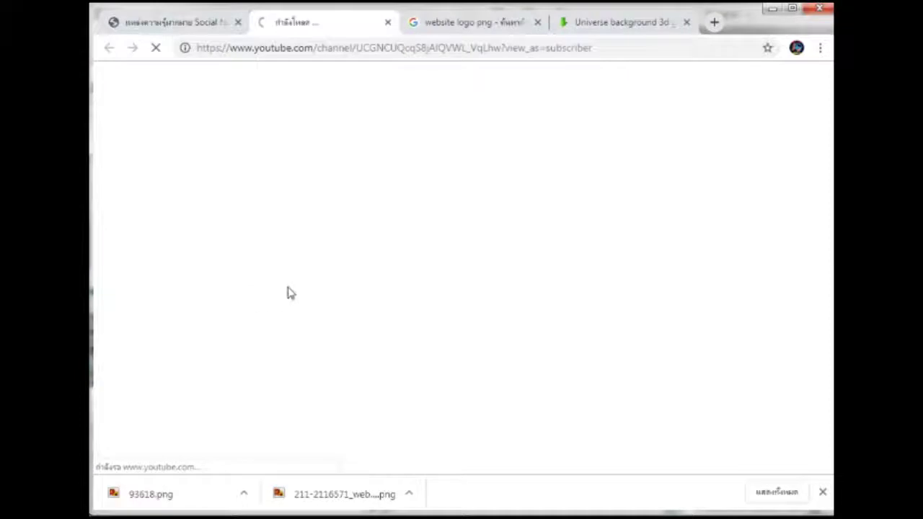
pyautogui.click(472, 49)
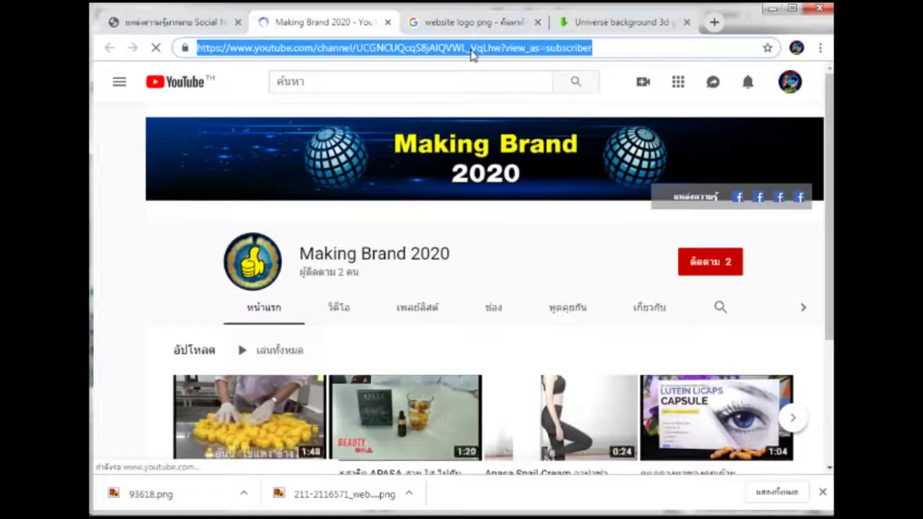
pyautogui.rightClick(471, 54)
pyautogui.click(496, 106)
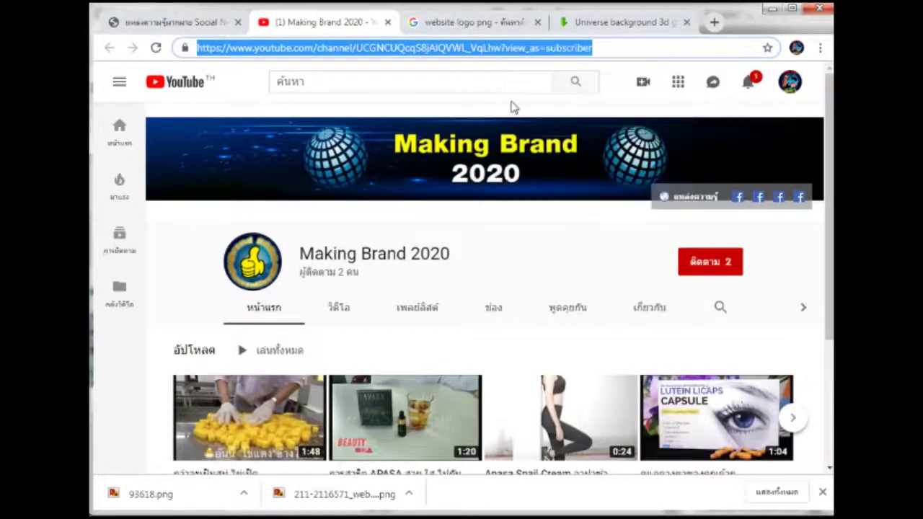
# Back in Dreamweaver, link the Making Brand YouTube banner to the copied channel address, and set the link target to new.
pyautogui.click(770, 10)
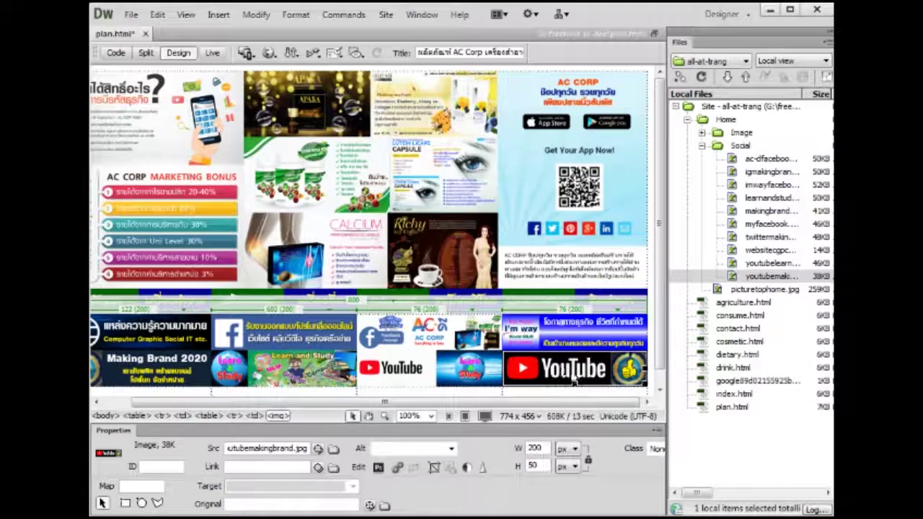
pyautogui.click(268, 467)
pyautogui.hotkey('ctrl', 'v')
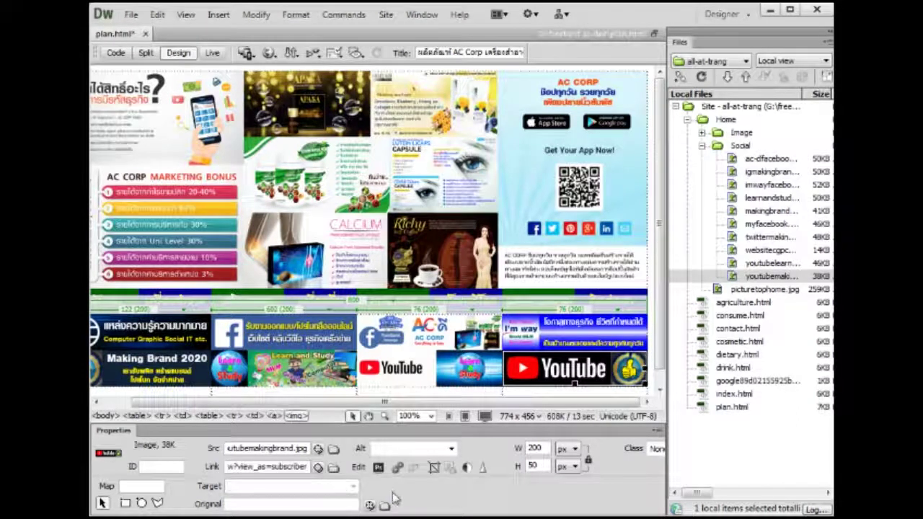
pyautogui.click(352, 487)
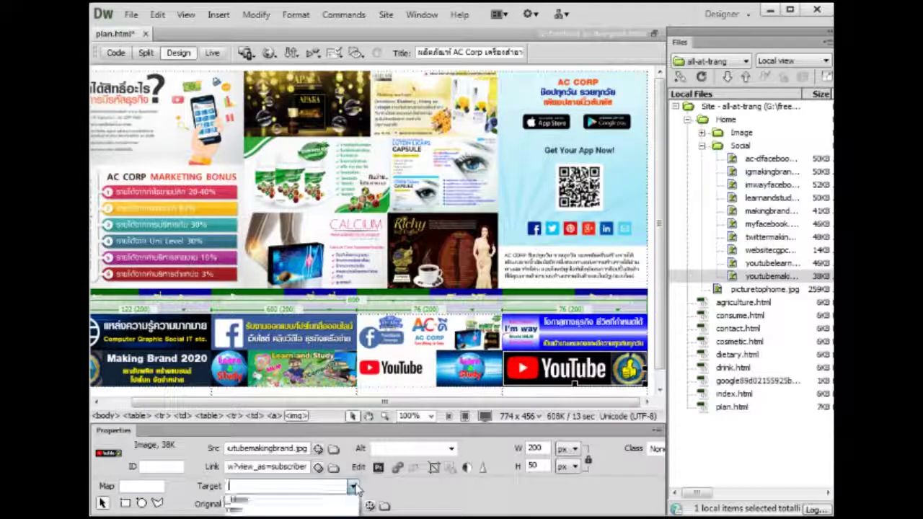
pyautogui.click(301, 509)
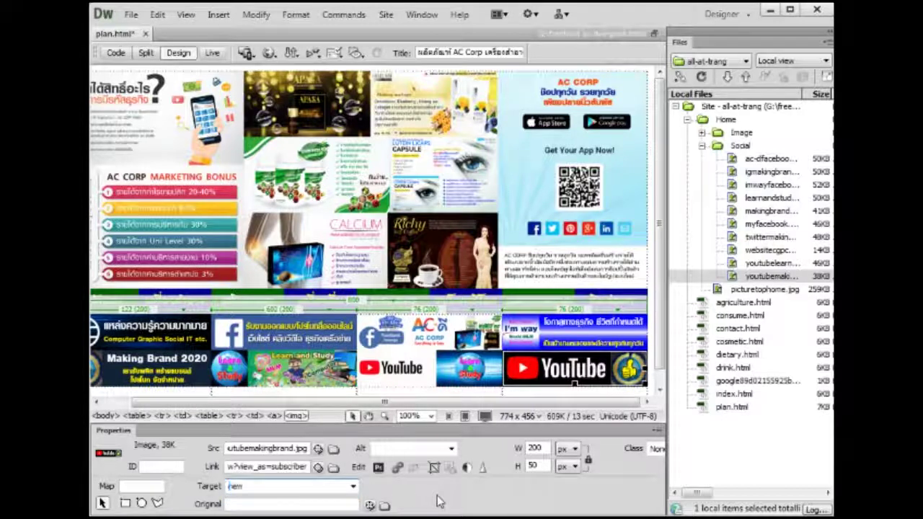
pyautogui.scroll(-1, 205, 389)
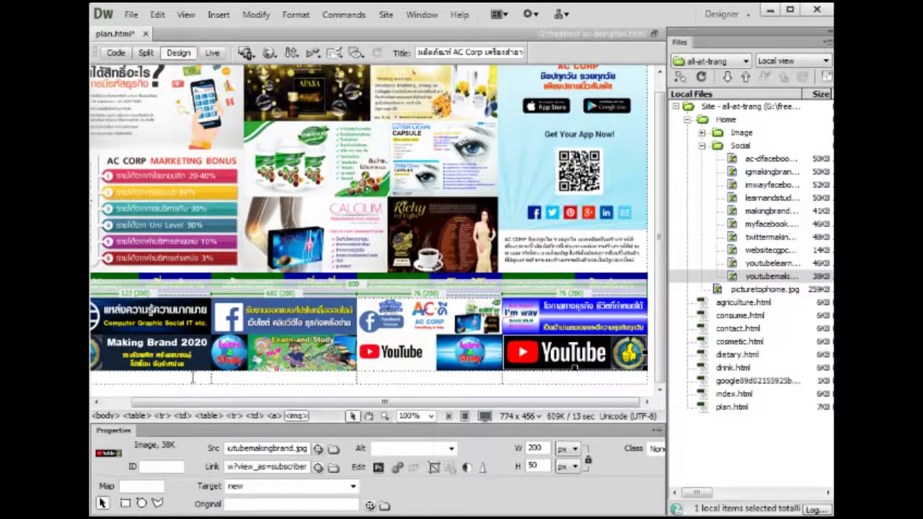
# Insert igmakingbrand.jpg from the Social folder into the third row's first cell without alternate text.
pyautogui.click(208, 378)
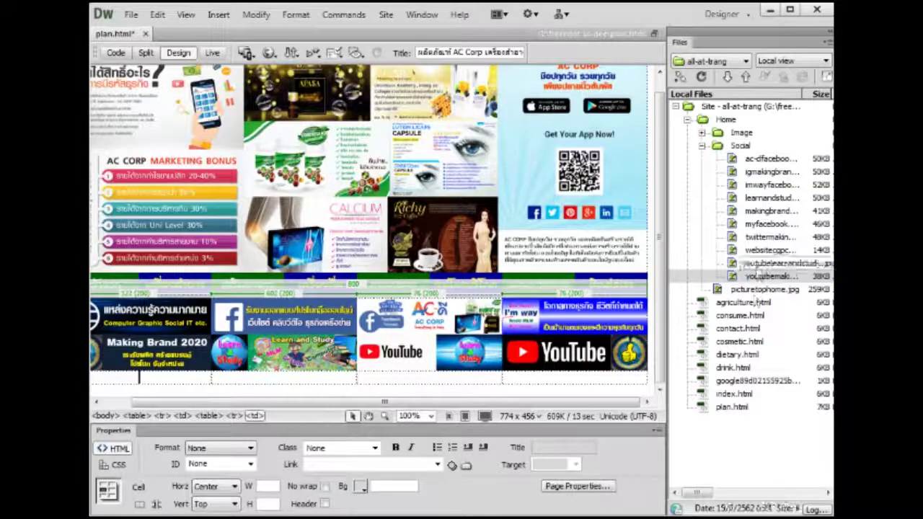
pyautogui.click(735, 173)
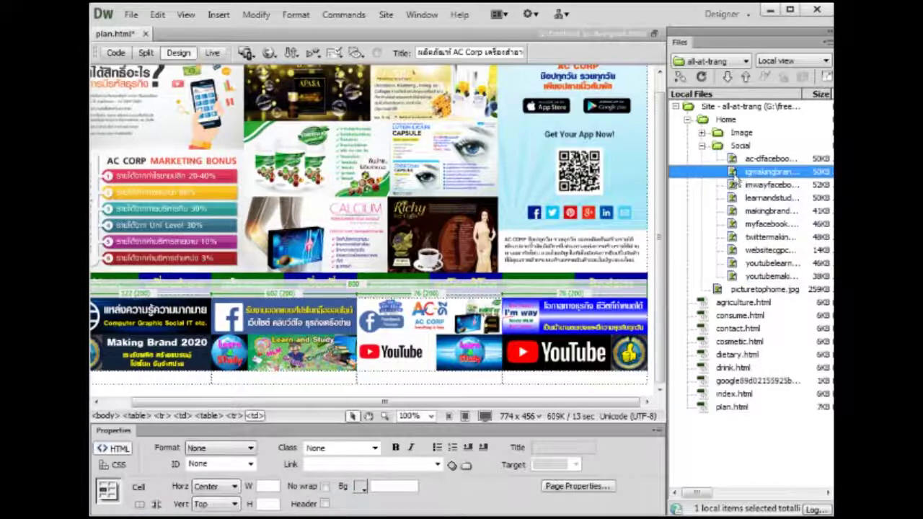
pyautogui.moveTo(732, 173); pyautogui.dragTo(181, 382)
pyautogui.click(598, 231)
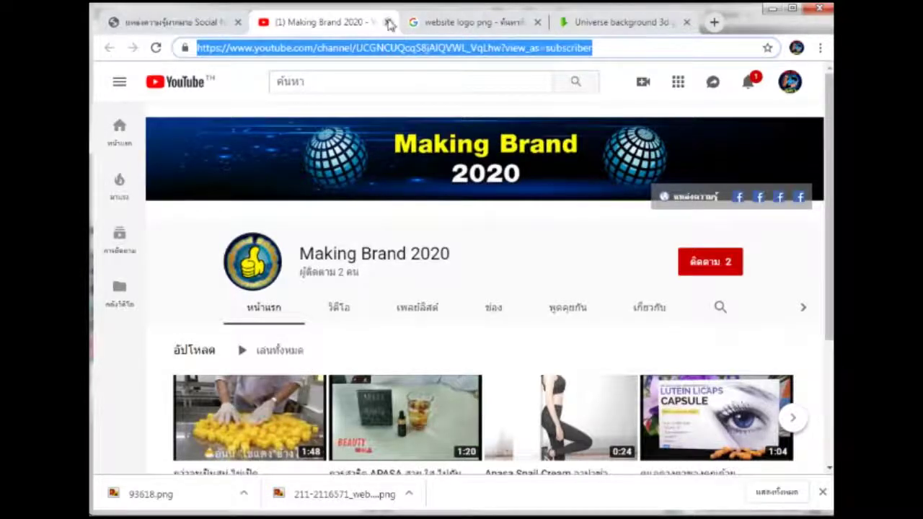
# In Chrome, close the YouTube channel page, open the Making Brand 2020 Instagram page from cgpcenter.com, and copy its full address.
pyautogui.click(387, 22)
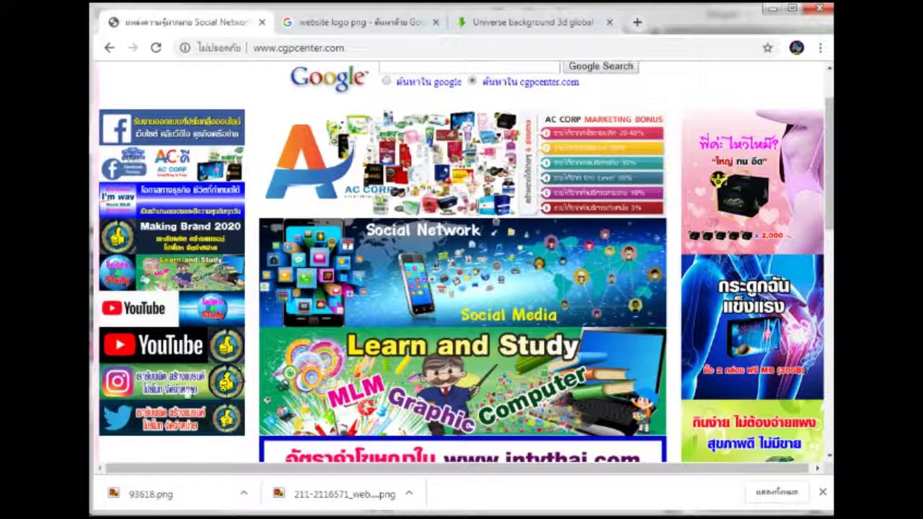
pyautogui.click(180, 389)
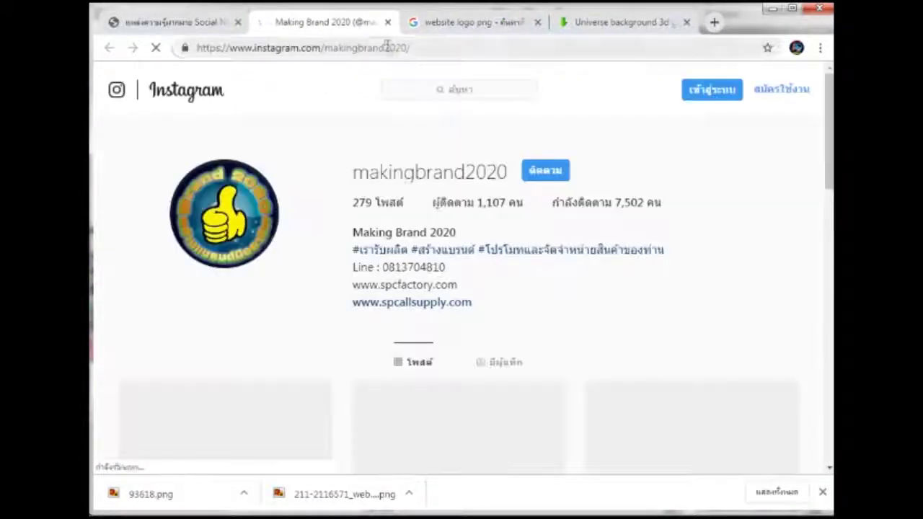
pyautogui.click(387, 46)
pyautogui.rightClick(385, 49)
pyautogui.click(405, 99)
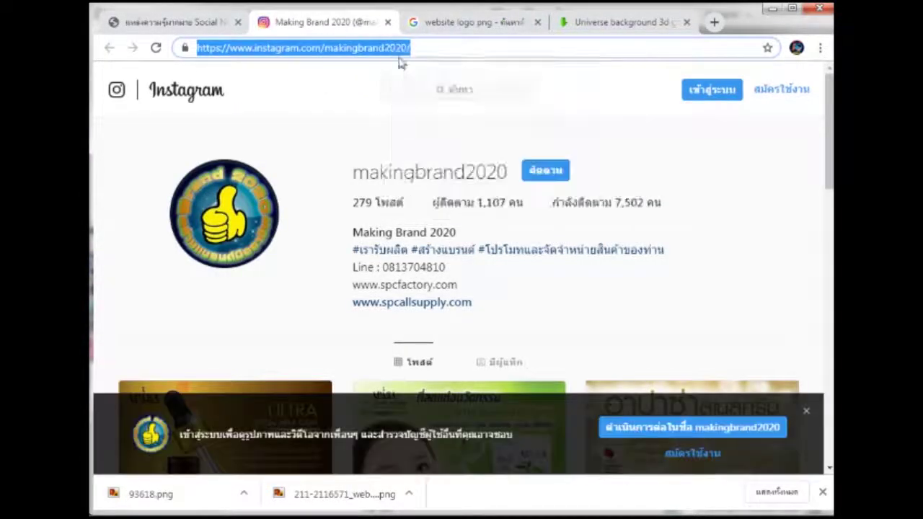
pyautogui.click(388, 23)
# Back in Dreamweaver, link the Instagram banner to the copied page address, and set the link target to new.
pyautogui.click(772, 9)
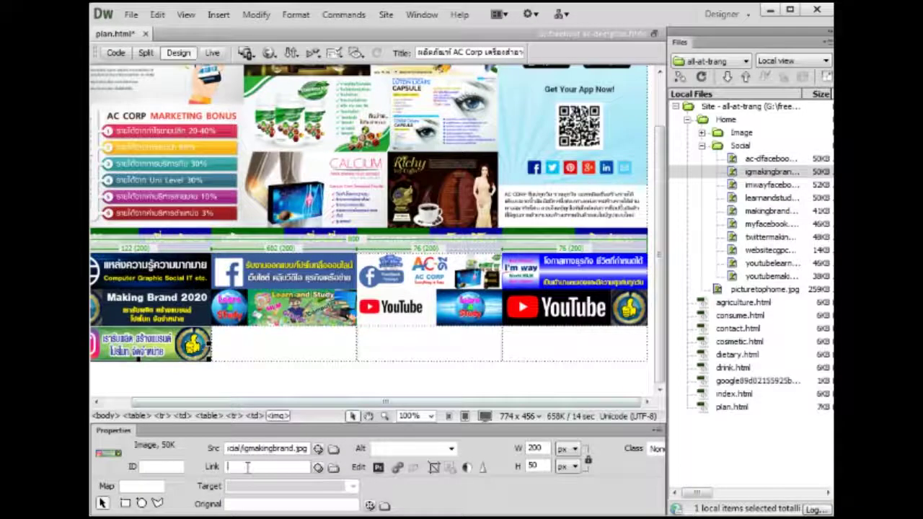
pyautogui.hotkey('ctrl', 'v')
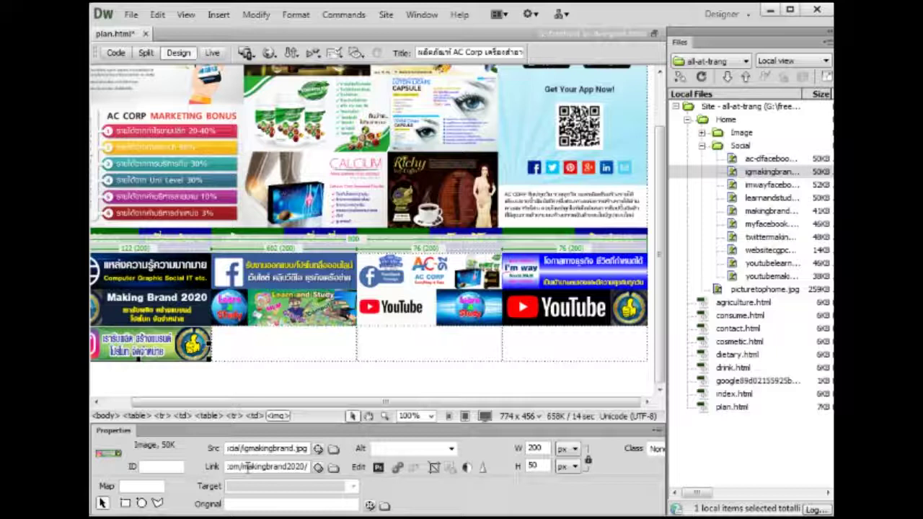
pyautogui.press('Return')
pyautogui.click(307, 510)
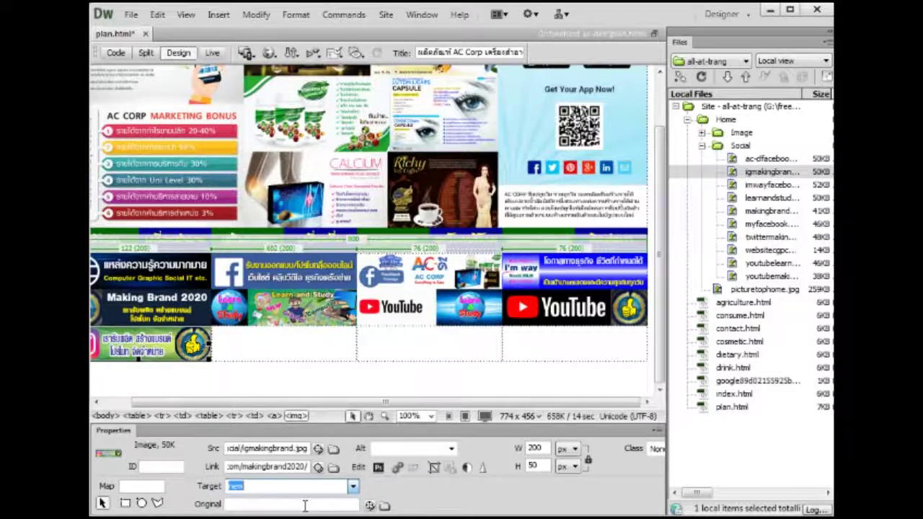
# Insert twittermakingbrand.jpg from the Social folder into the third row's fourth cell without alternate text.
pyautogui.click(537, 344)
pyautogui.scroll(1, 540, 350)
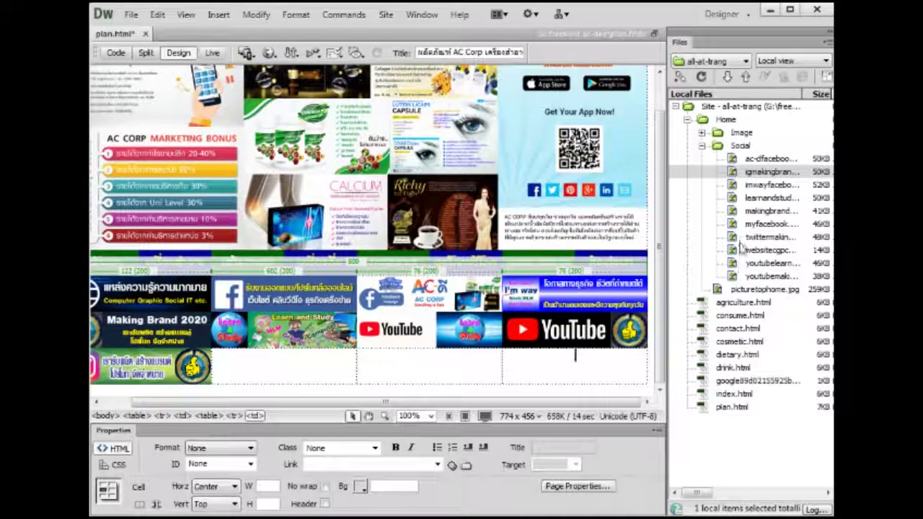
pyautogui.moveTo(740, 238); pyautogui.dragTo(587, 377)
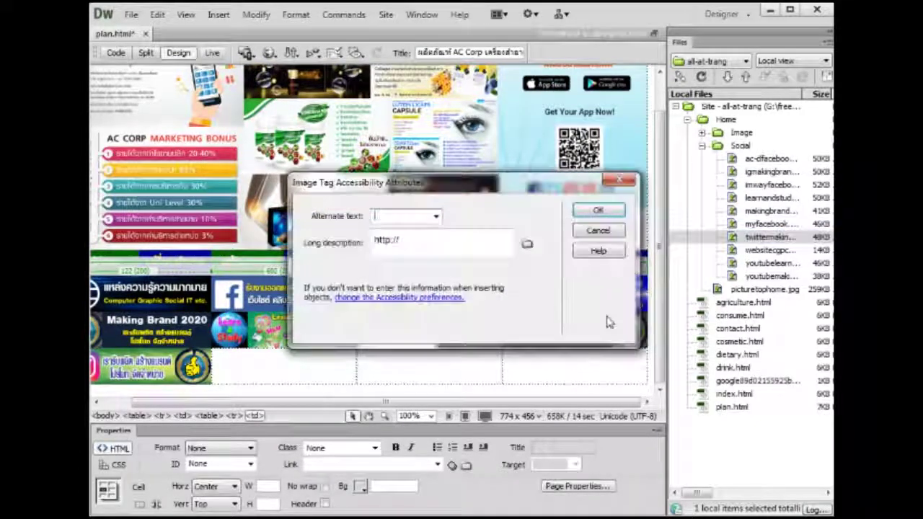
pyautogui.click(599, 231)
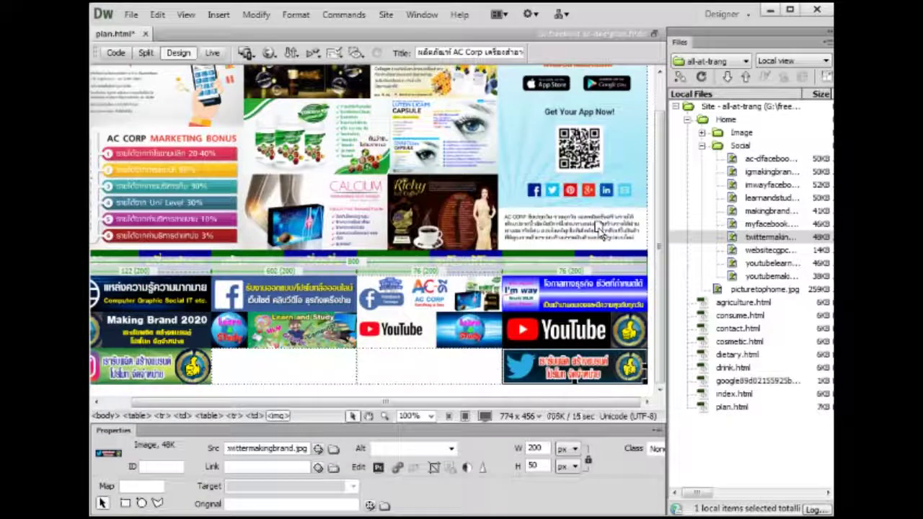
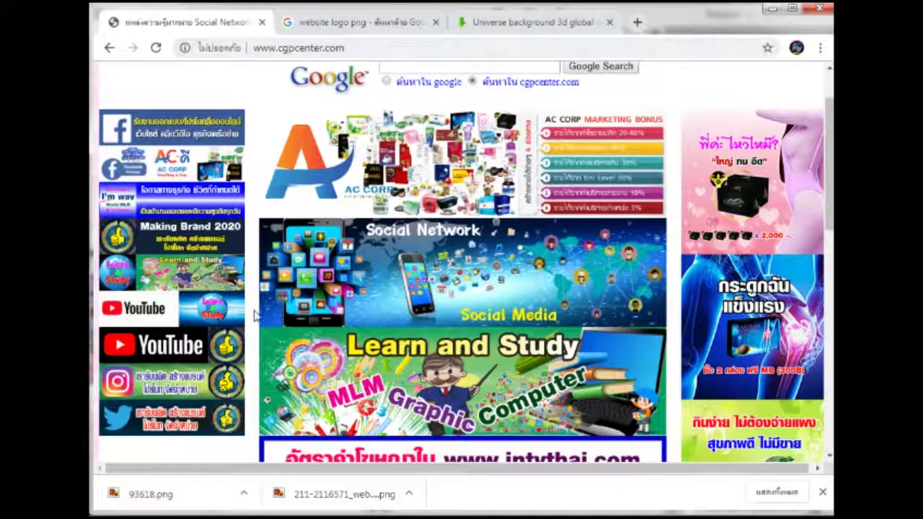
# In Chrome, open the Making Brand 2020 Twitter page from cgpcenter.com, copy its full address, and close the page.
pyautogui.click(176, 425)
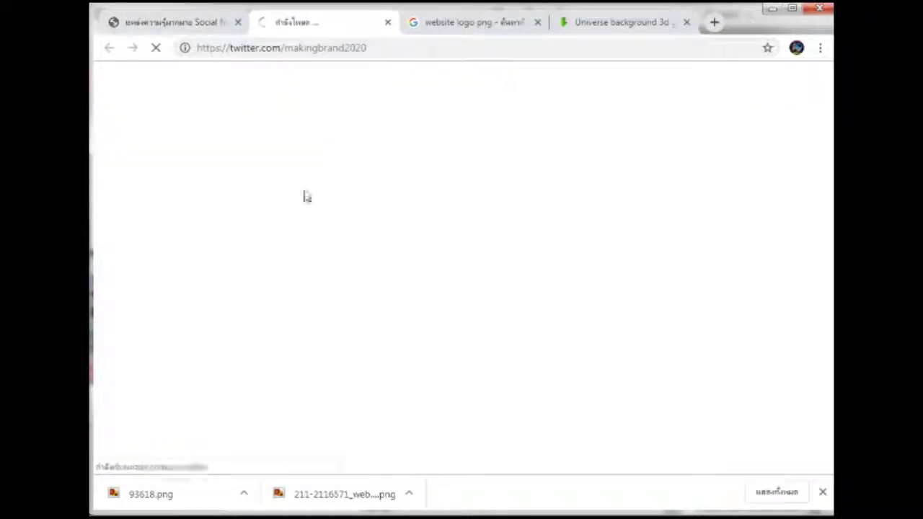
pyautogui.click(342, 47)
pyautogui.rightClick(340, 49)
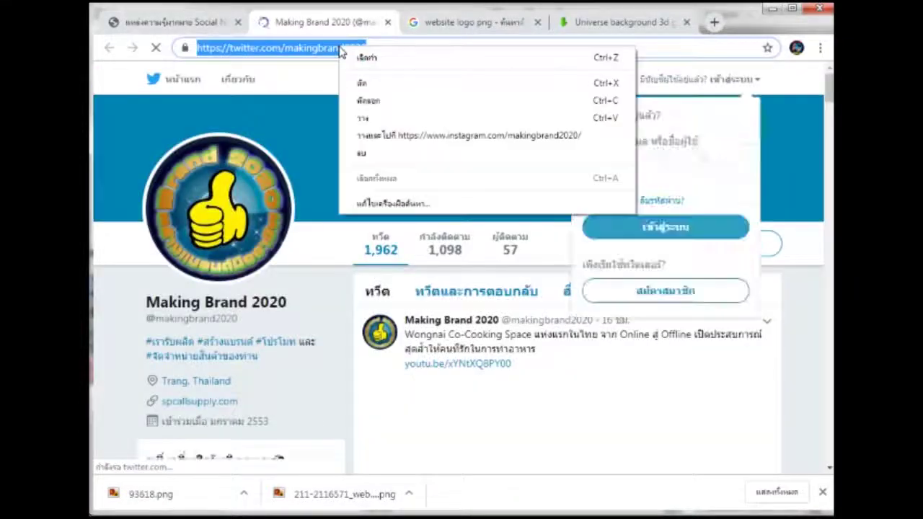
pyautogui.click(366, 100)
pyautogui.hotkey('ctrl', 'w')
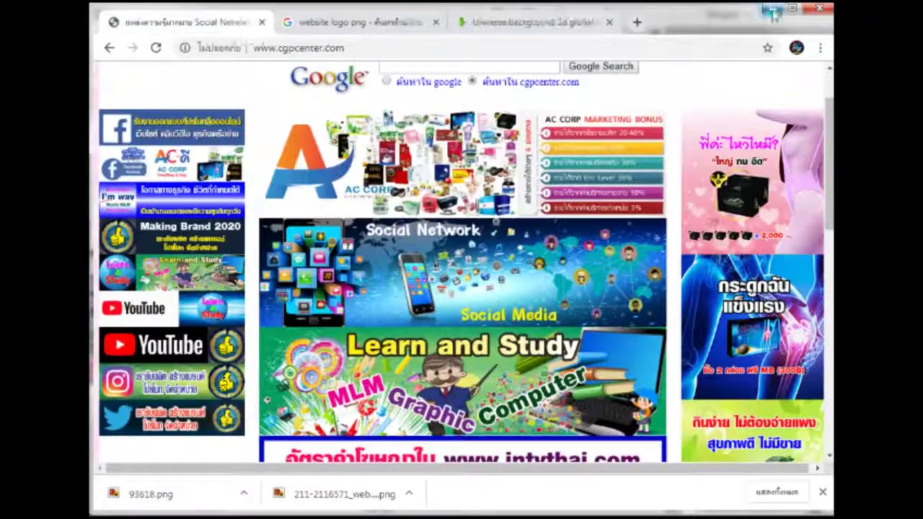
# Back in Dreamweaver, link the Twitter banner to the copied page address, and set the link target to new.
pyautogui.click(770, 8)
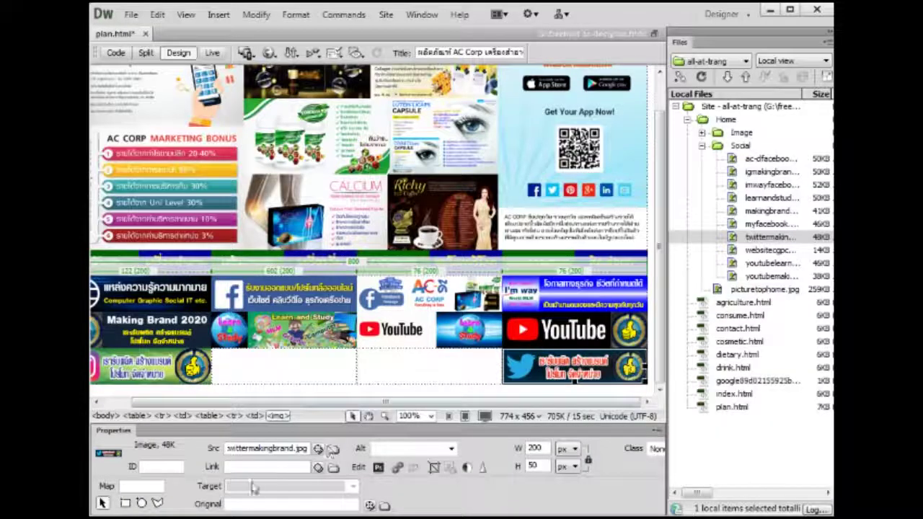
pyautogui.hotkey('ctrl', 'v')
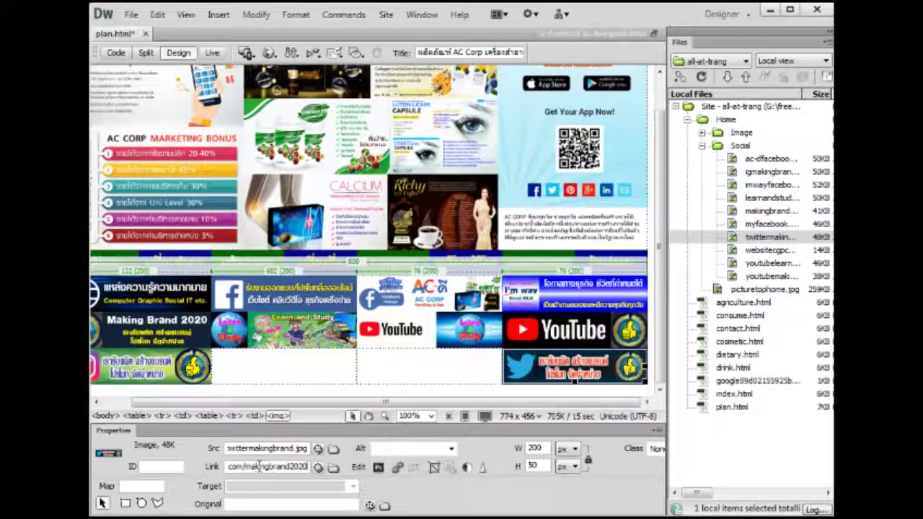
pyautogui.click(353, 488)
pyautogui.click(353, 487)
pyautogui.click(242, 508)
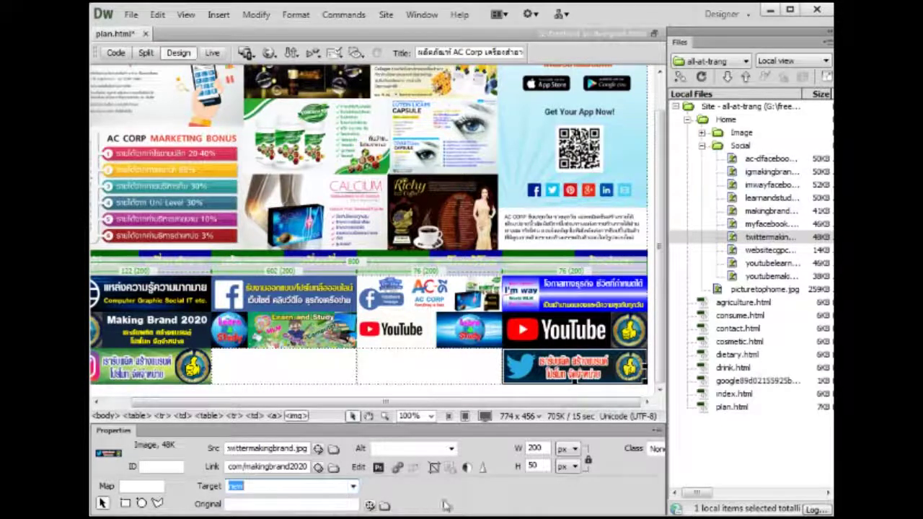
# Merge the third row's two empty middle cells and set the merged cell's vertical alignment to Middle.
pyautogui.click(390, 373)
pyautogui.moveTo(429, 354); pyautogui.dragTo(315, 364)
pyautogui.click(140, 505)
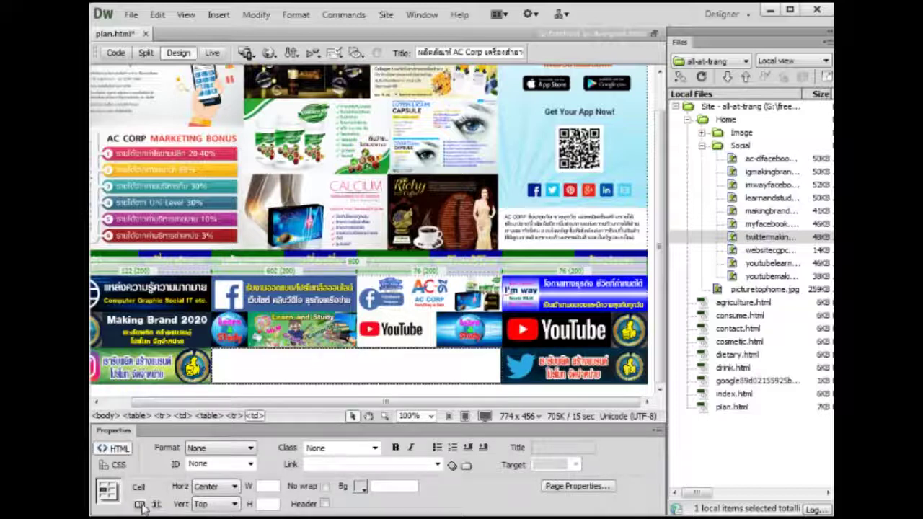
pyautogui.click(235, 505)
pyautogui.click(213, 516)
# Enter the text "My Social Network" in the merged cell and make it bold.
pyautogui.click(348, 367)
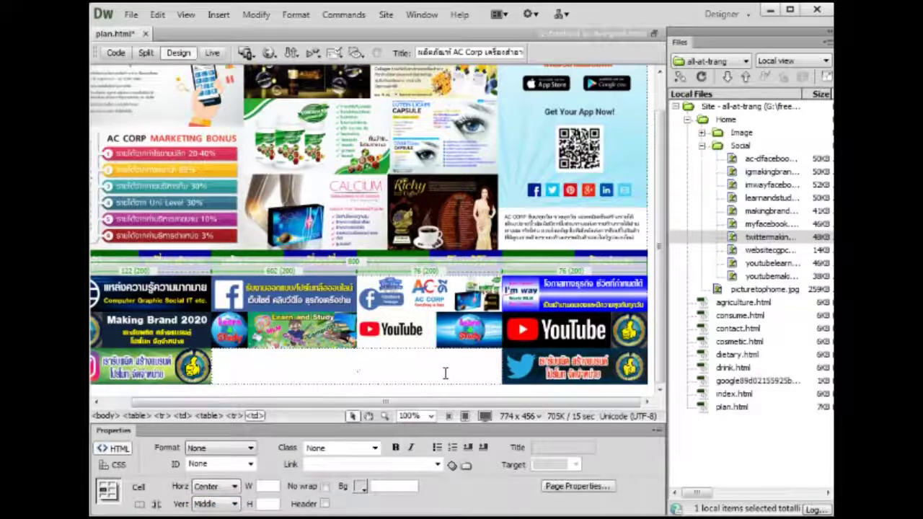
pyautogui.write('My')
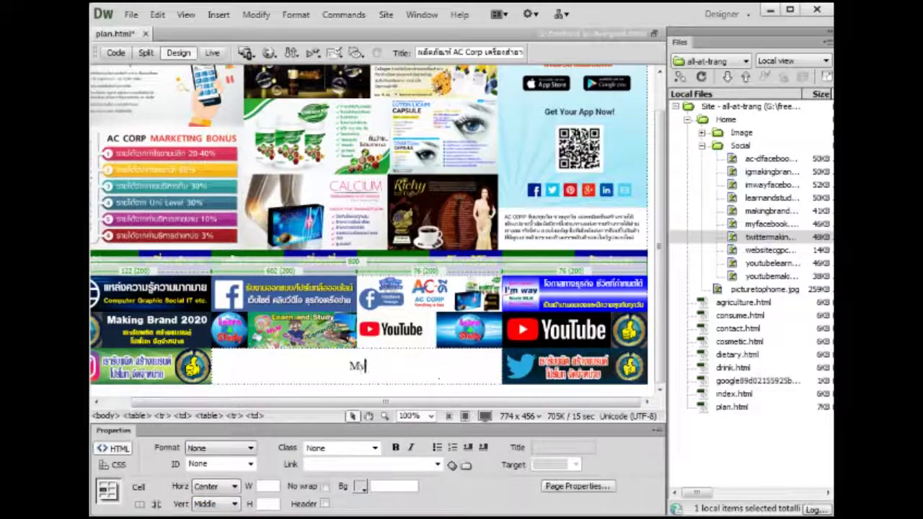
pyautogui.write(' Social')
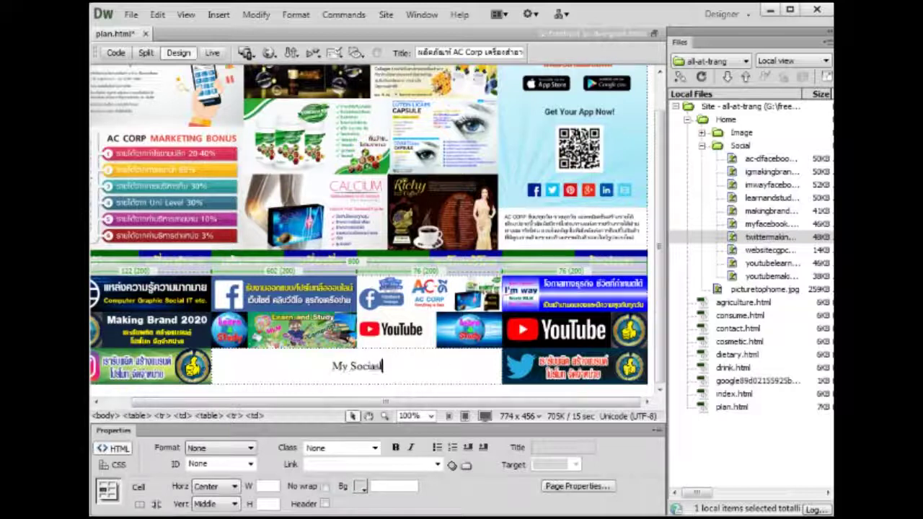
pyautogui.press('BackSpace')
pyautogui.write('l Network')
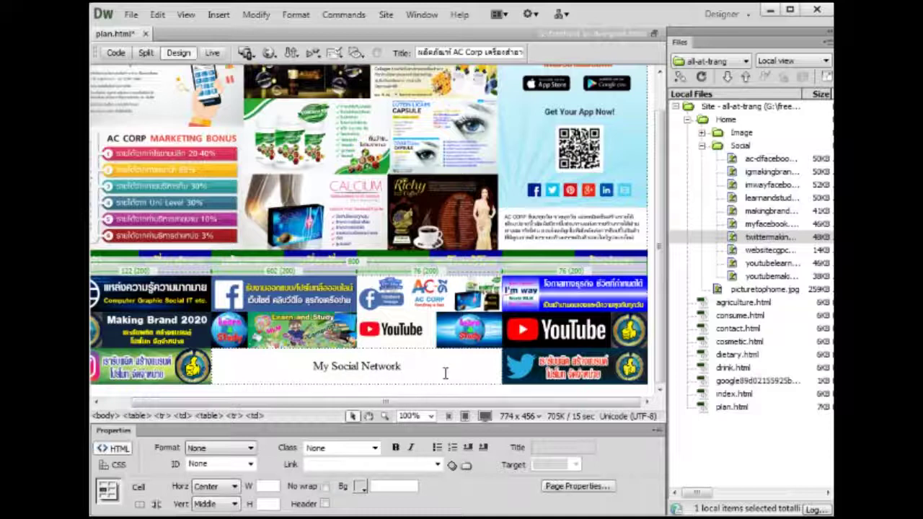
pyautogui.moveTo(440, 373); pyautogui.dragTo(297, 368)
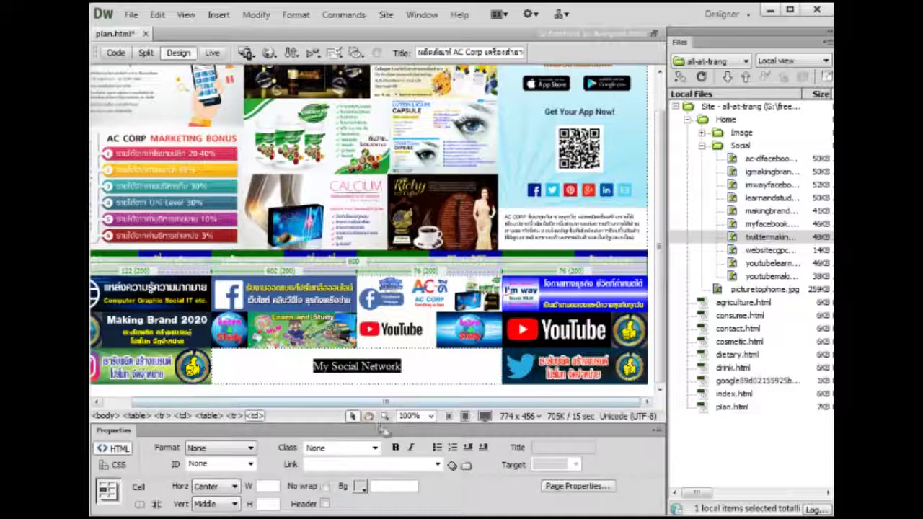
pyautogui.click(399, 448)
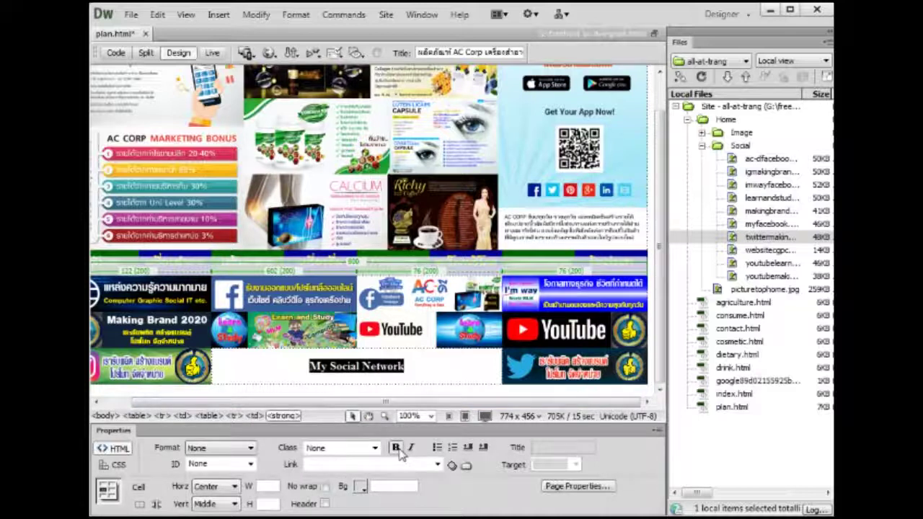
# Set the background colour of the My Social Network cell to light yellow, #FFFF99.
pyautogui.click(360, 487)
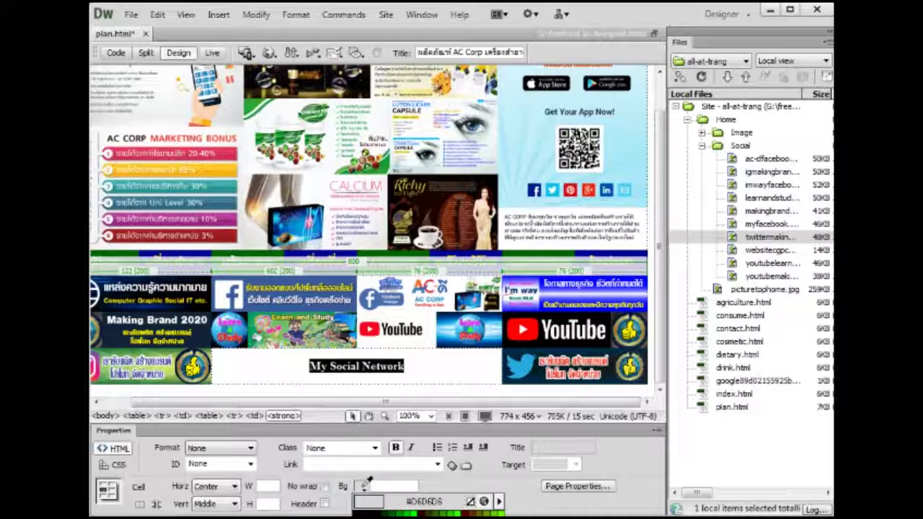
pyautogui.click(363, 487)
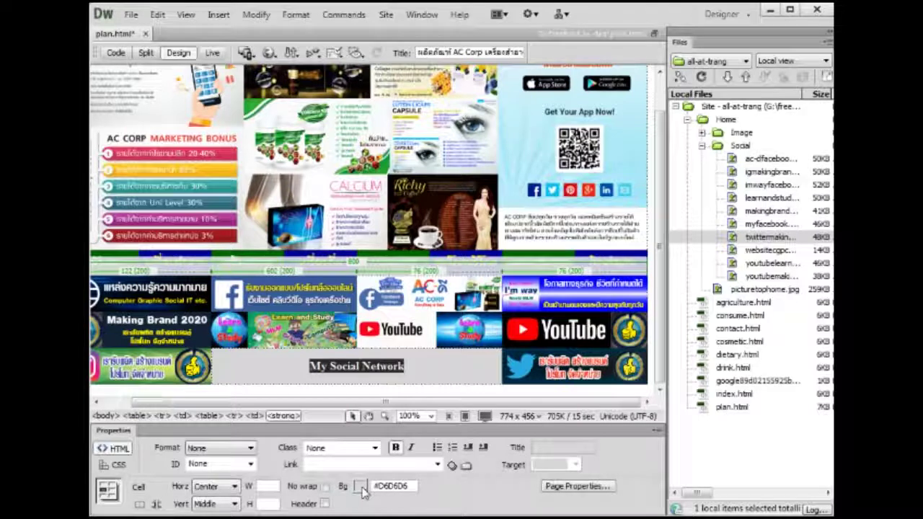
pyautogui.click(361, 487)
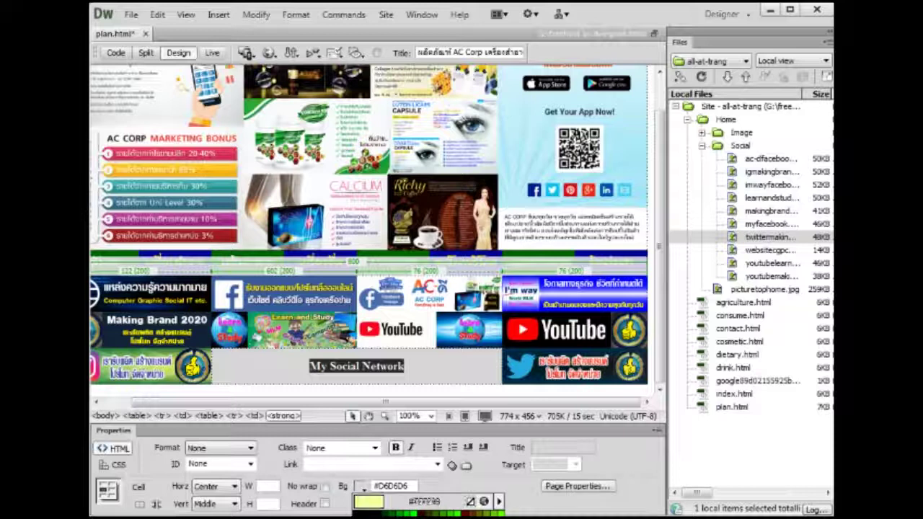
pyautogui.click(433, 513)
pyautogui.click(459, 379)
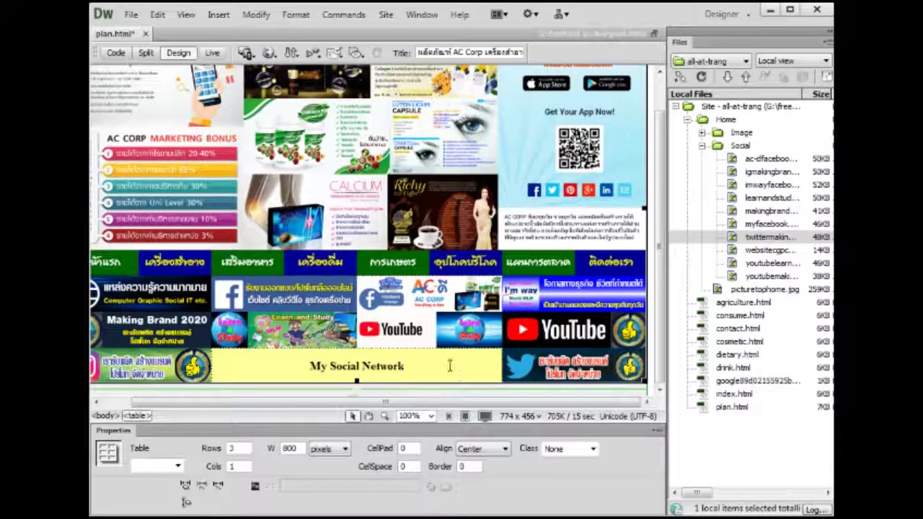
pyautogui.click(462, 361)
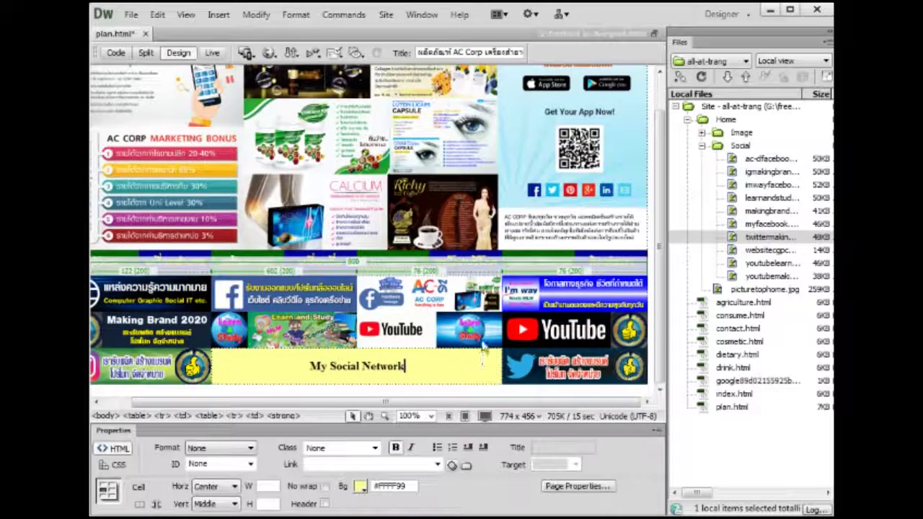
# Preview plan.html in Chrome and test the website banner's link to cgpcenter.com, closing the page it opens.
pyautogui.click(268, 53)
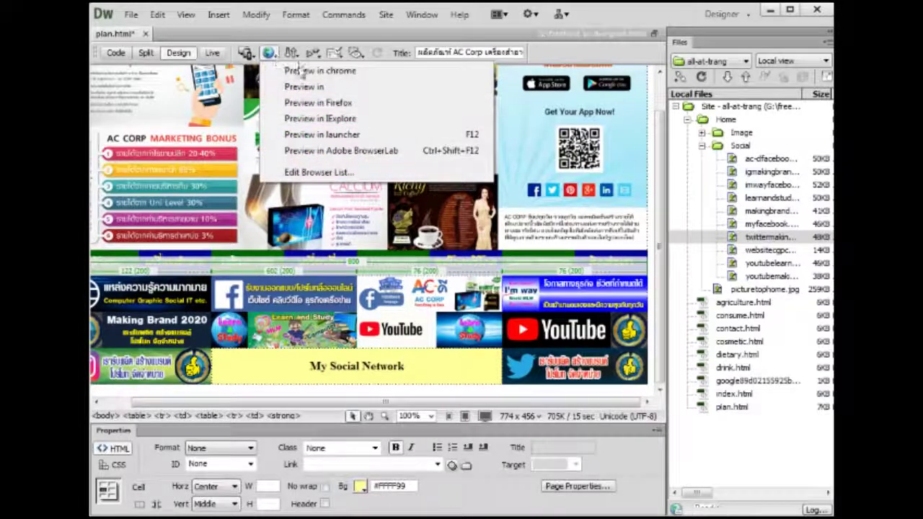
pyautogui.click(301, 70)
pyautogui.click(406, 300)
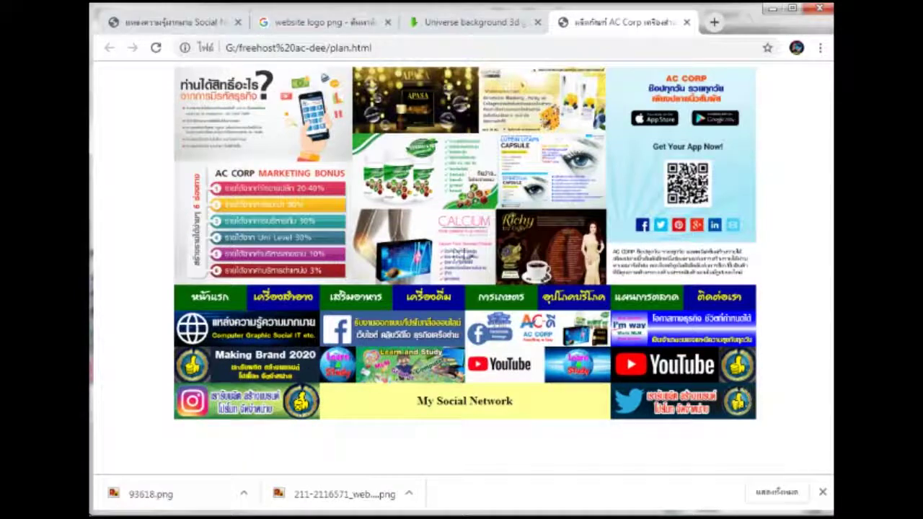
pyautogui.click(234, 337)
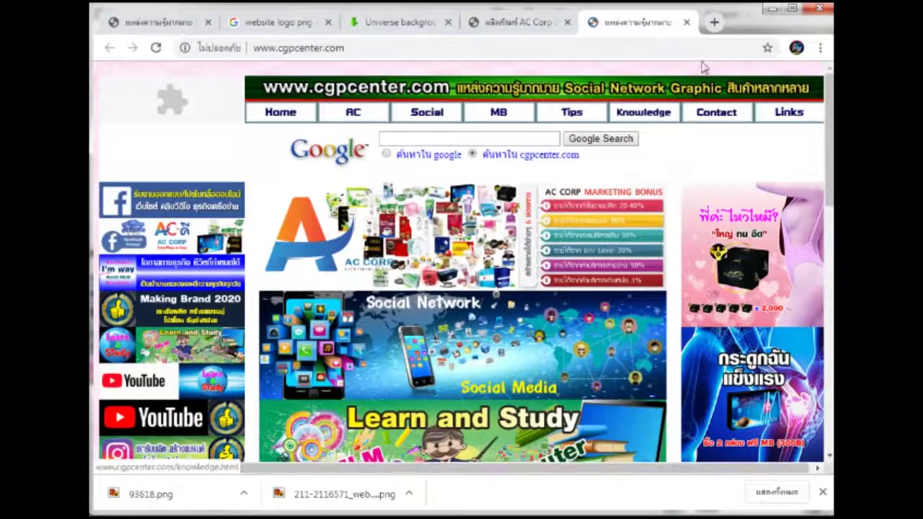
pyautogui.click(686, 22)
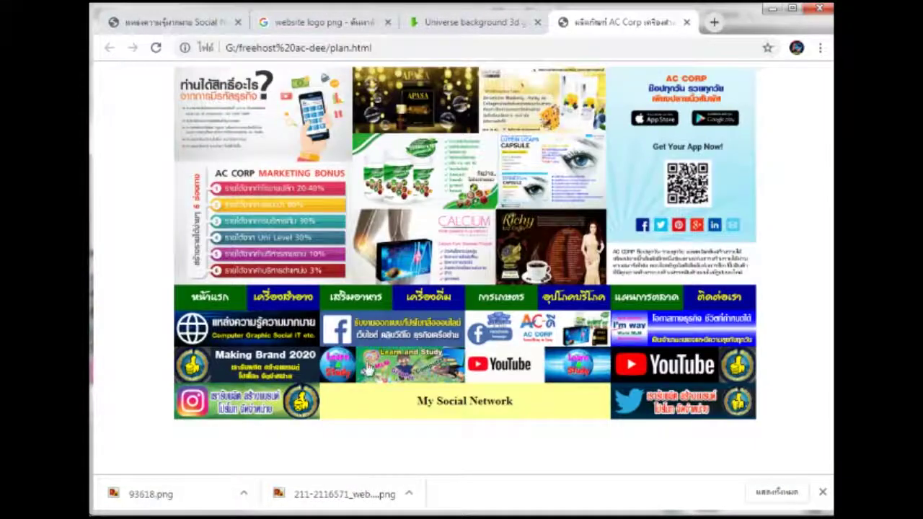
# Test the Learn and Study Facebook and Making Brand 2020 Twitter banner links, then close their pages and the plan.html preview and return to Dreamweaver.
pyautogui.click(369, 369)
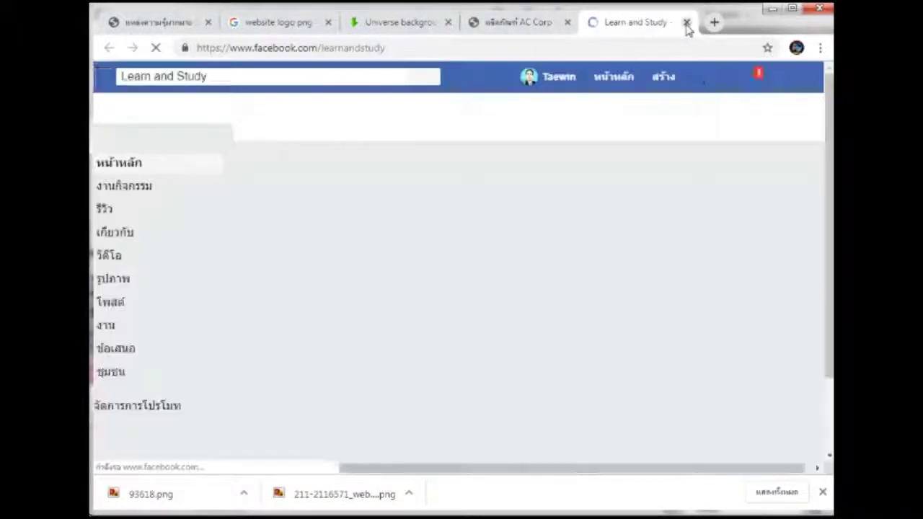
pyautogui.click(686, 23)
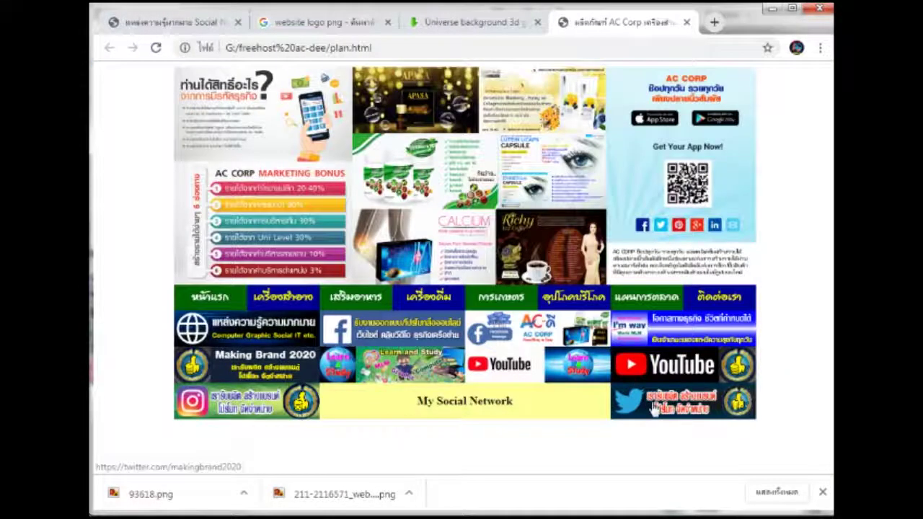
pyautogui.click(654, 408)
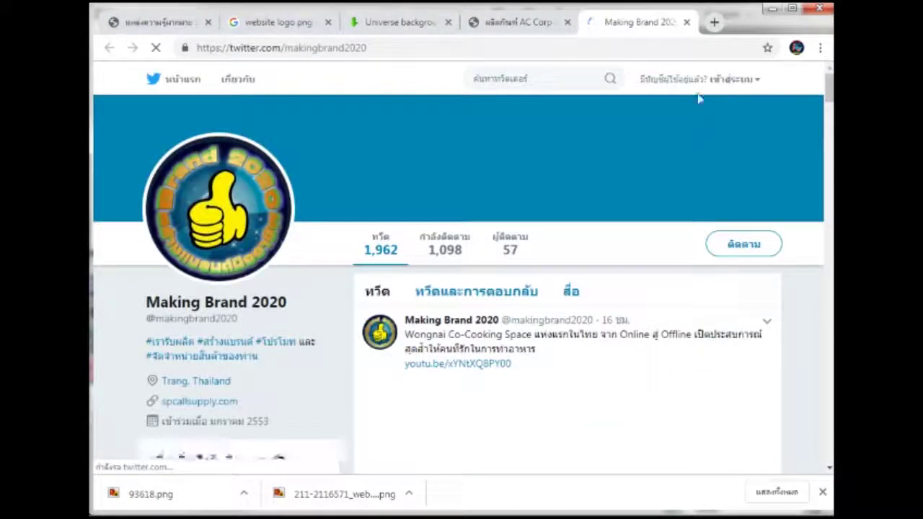
pyautogui.click(687, 23)
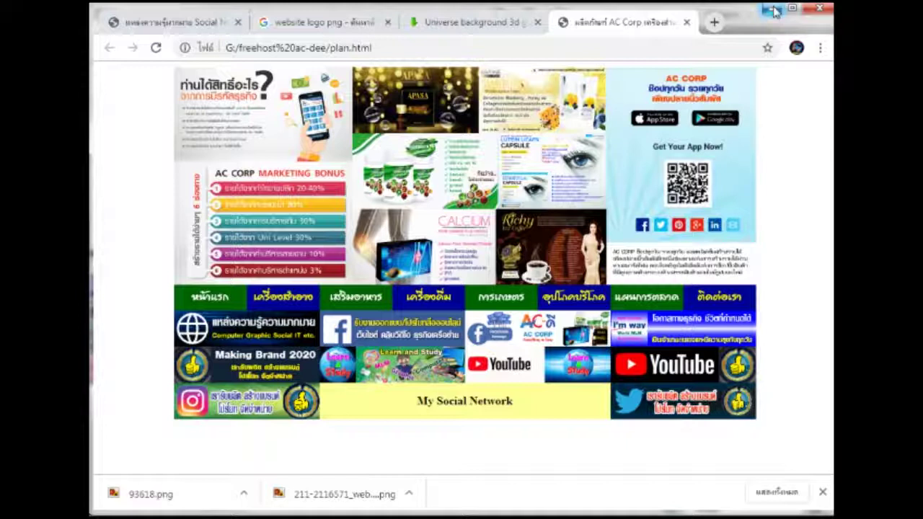
pyautogui.click(686, 23)
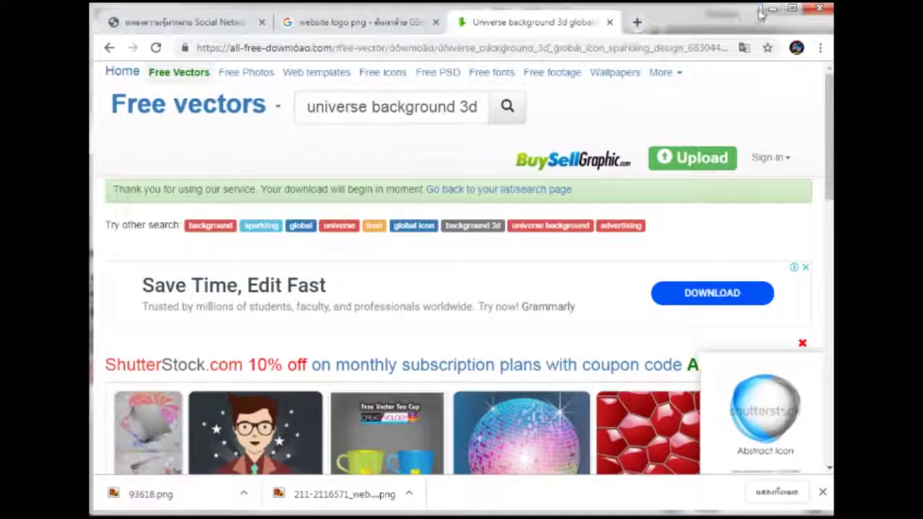
pyautogui.click(763, 10)
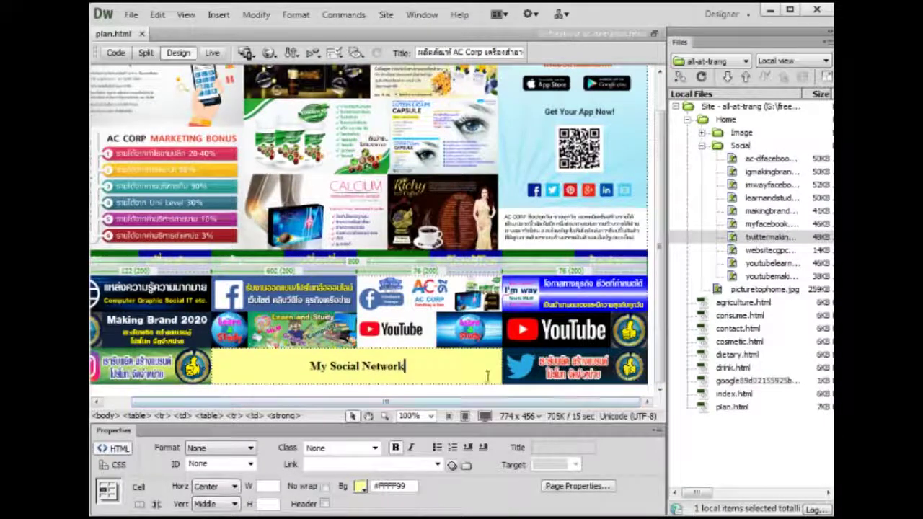
# Save plan.html with the completed table of social network banners.
pyautogui.click(453, 367)
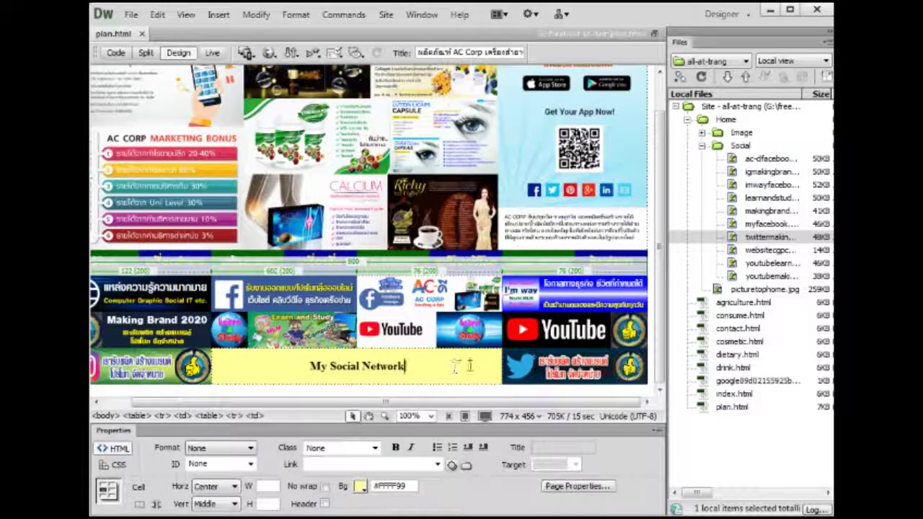
pyautogui.click(472, 368)
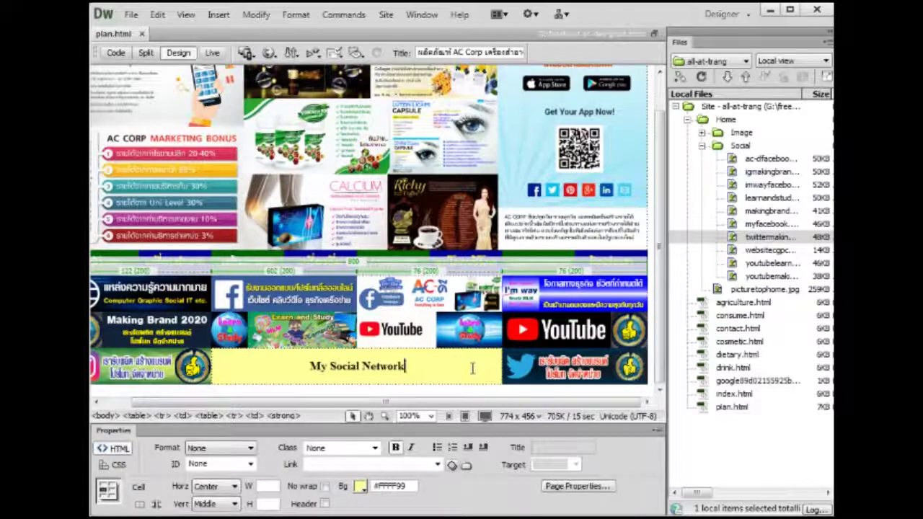
pyautogui.hotkey('ctrl', 's')
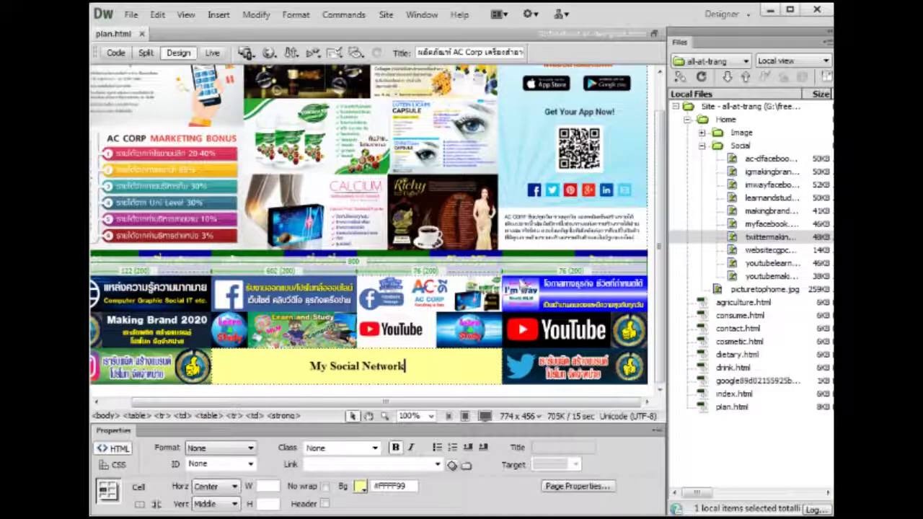
# Cut the whole three-row social banner table out of plan.html and save the page.
pyautogui.click(476, 326)
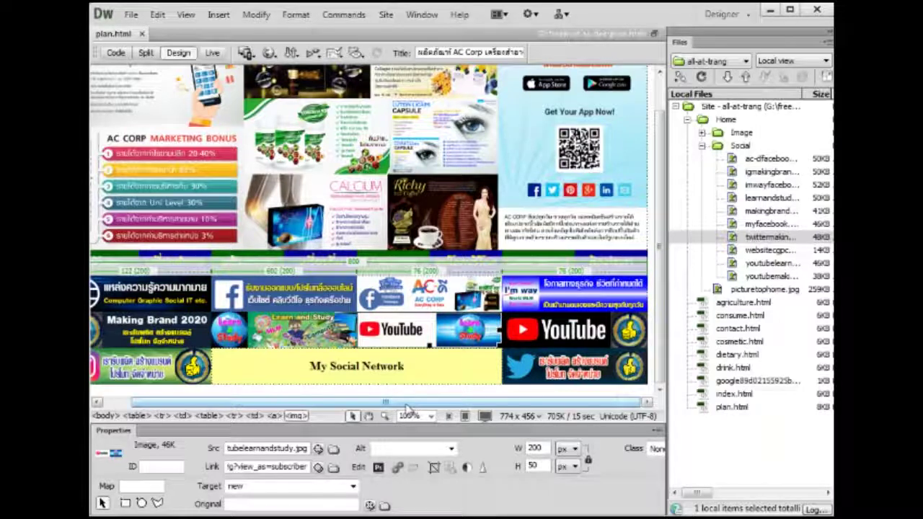
pyautogui.click(208, 416)
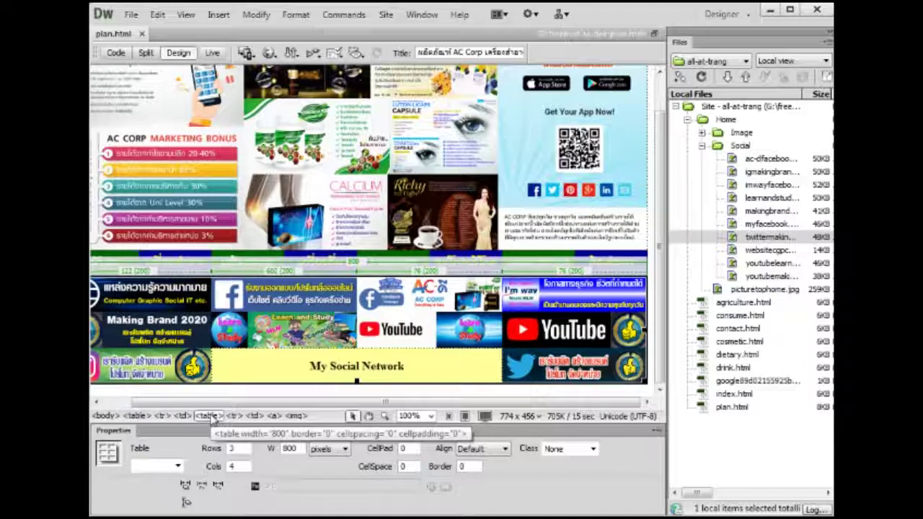
pyautogui.click(156, 15)
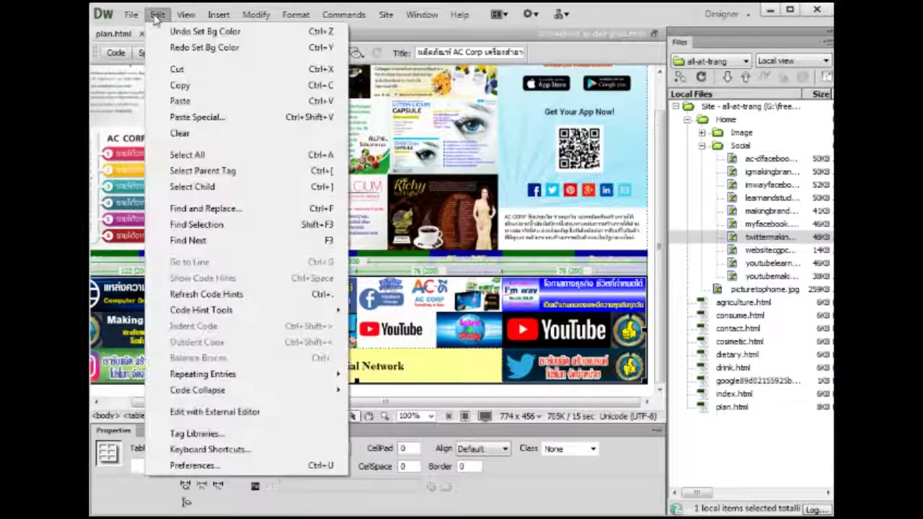
pyautogui.click(173, 68)
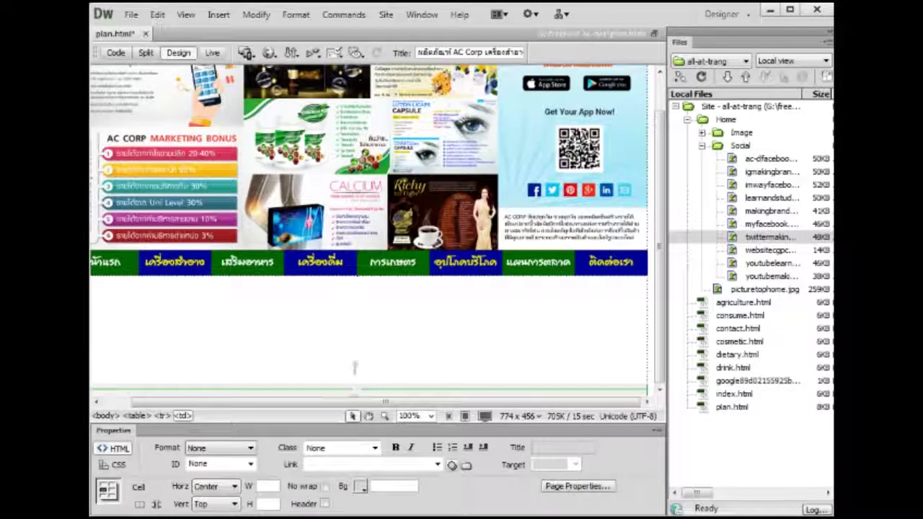
pyautogui.click(646, 346)
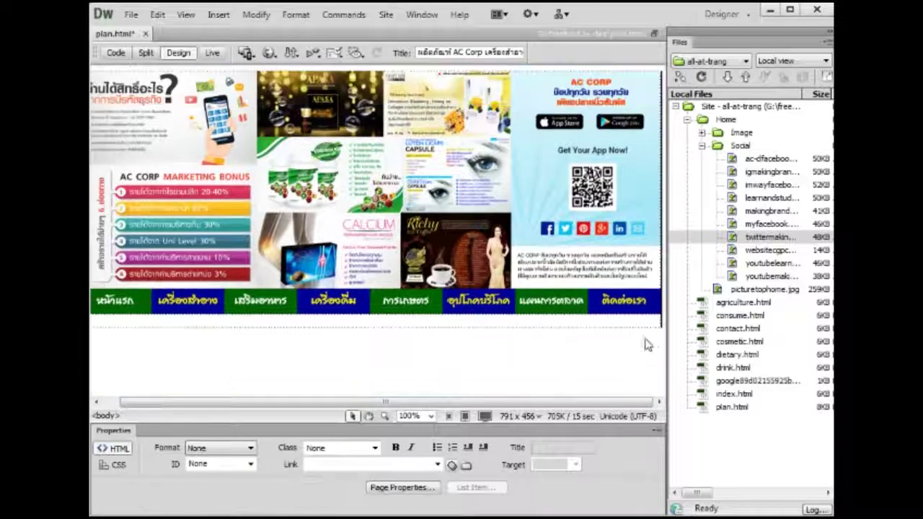
pyautogui.click(132, 15)
pyautogui.click(152, 165)
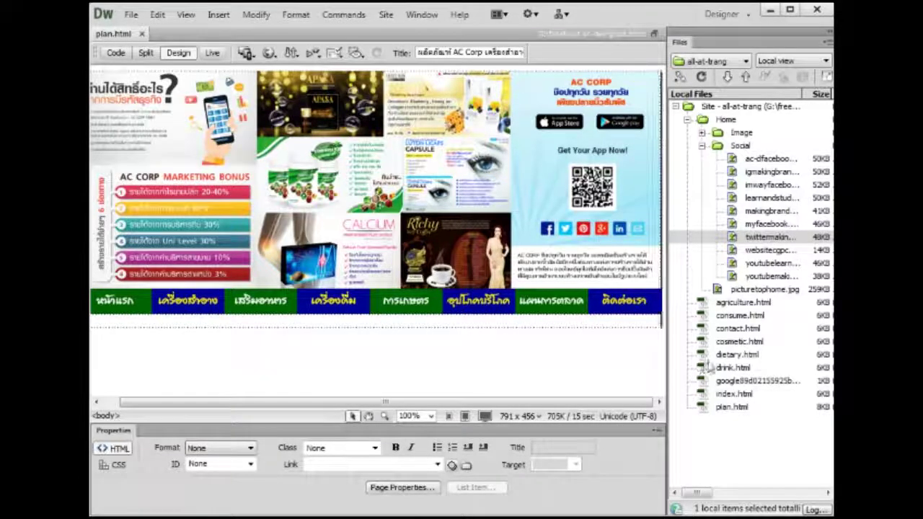
# Open index.html and paste the social banner table into the empty cell below the menu row, leaving the image descriptions blank.
pyautogui.doubleClick(703, 395)
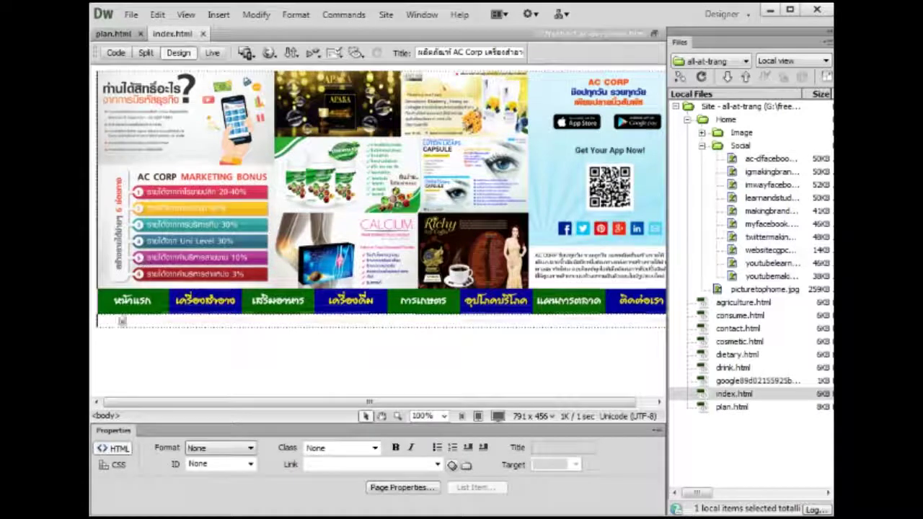
pyautogui.click(120, 321)
pyautogui.click(157, 15)
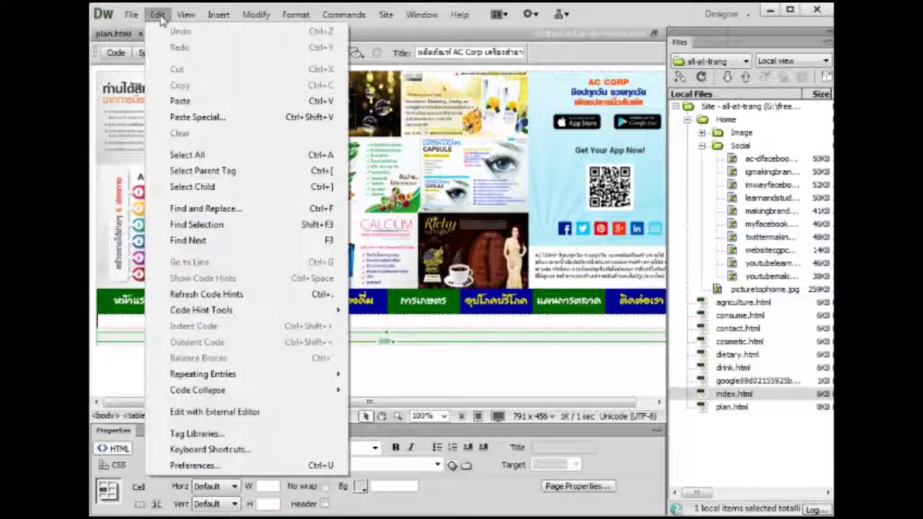
pyautogui.click(180, 97)
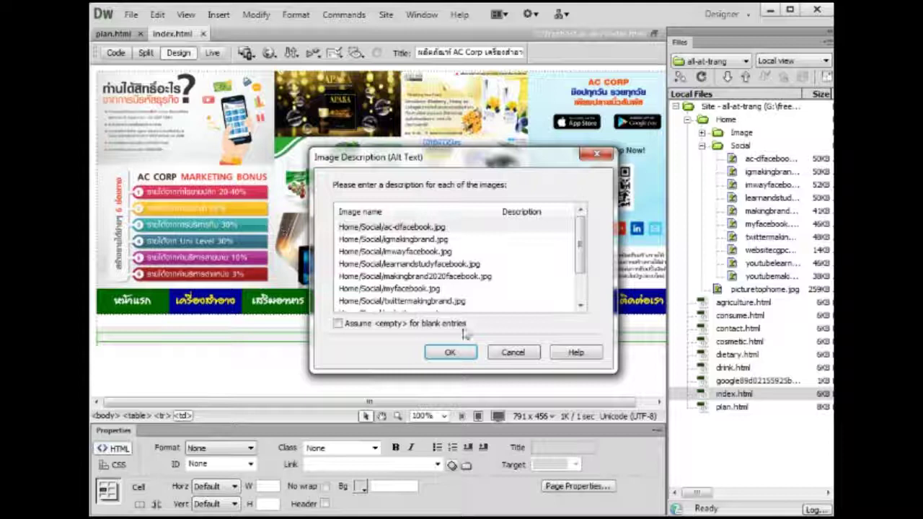
pyautogui.click(450, 352)
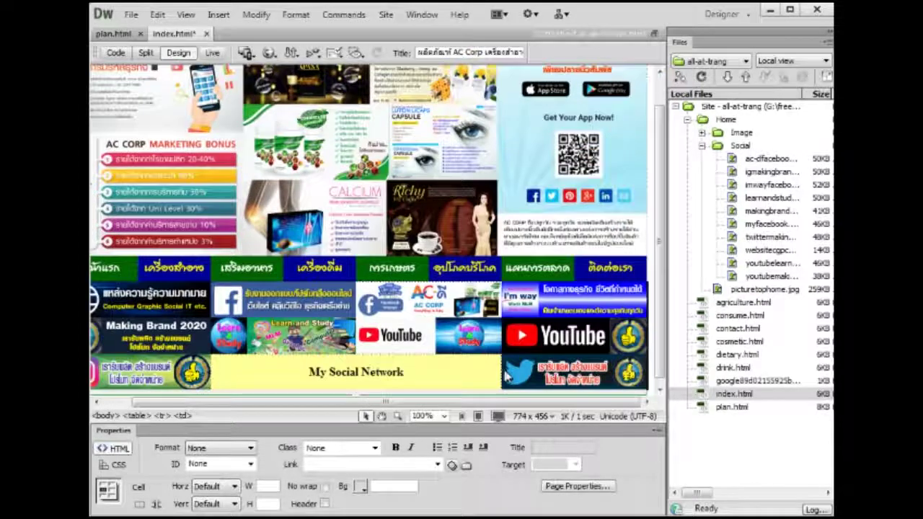
pyautogui.scroll(-1, 505, 371)
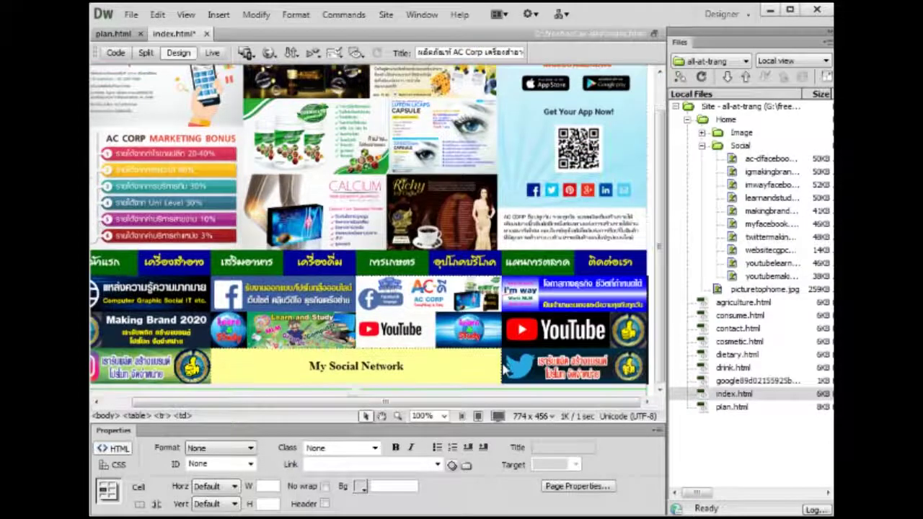
# Close plan.html and index.html, saving the changes to index.html.
pyautogui.click(109, 34)
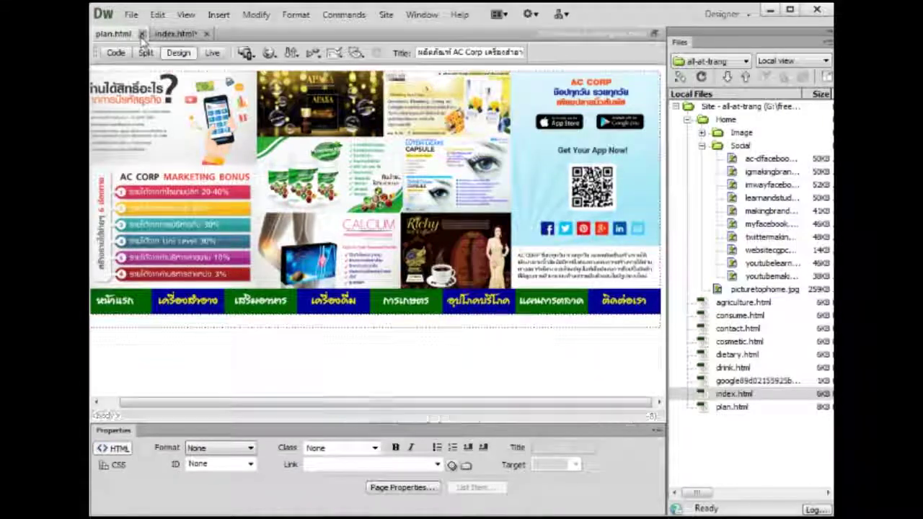
pyautogui.click(142, 34)
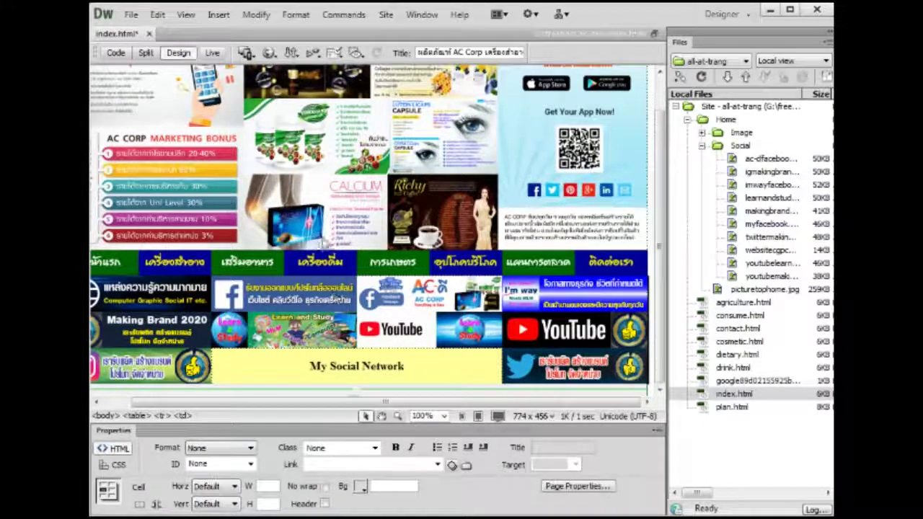
pyautogui.click(149, 34)
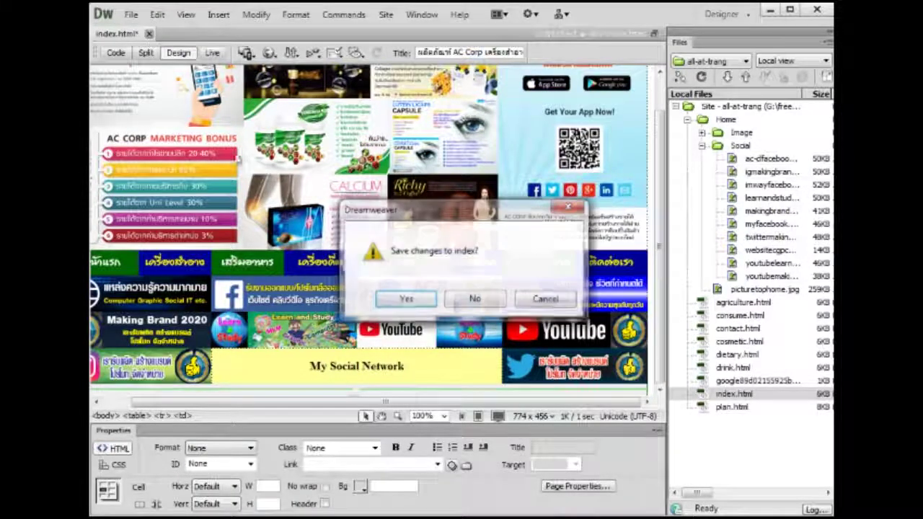
pyautogui.click(405, 299)
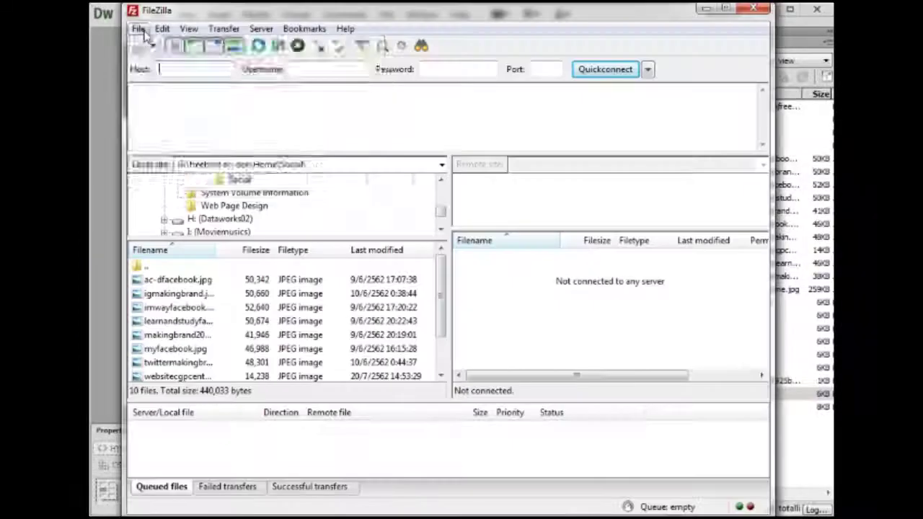
# Switch to FileZilla and connect to the saved site ftp01, accepting the server certificate.
pyautogui.click(162, 28)
pyautogui.click(137, 28)
pyautogui.click(180, 44)
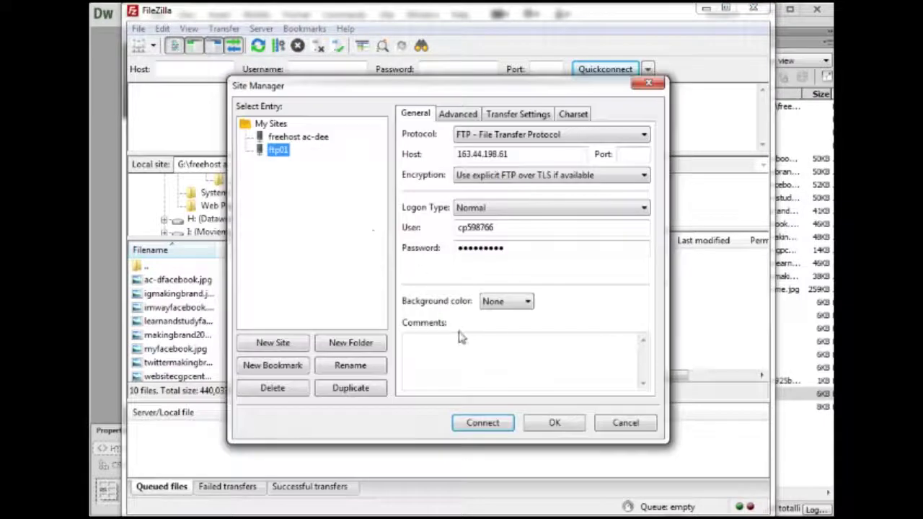
pyautogui.click(484, 424)
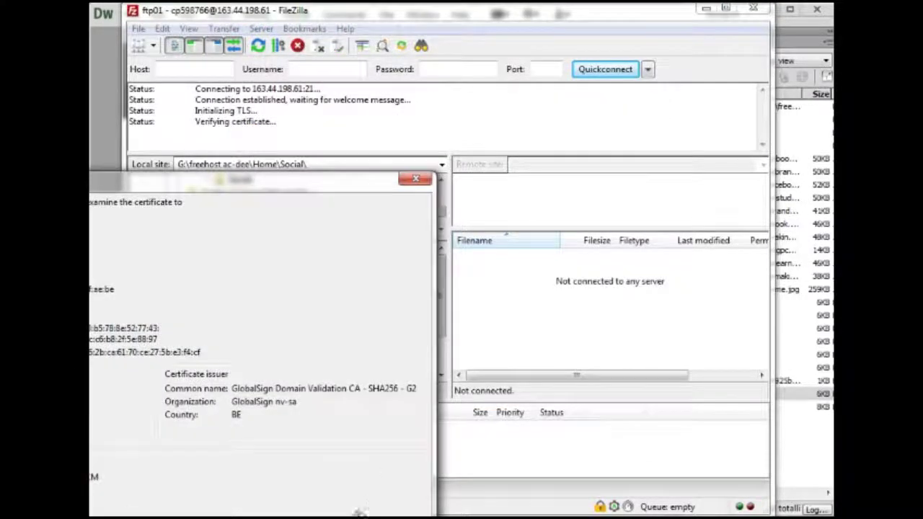
pyautogui.press('Return')
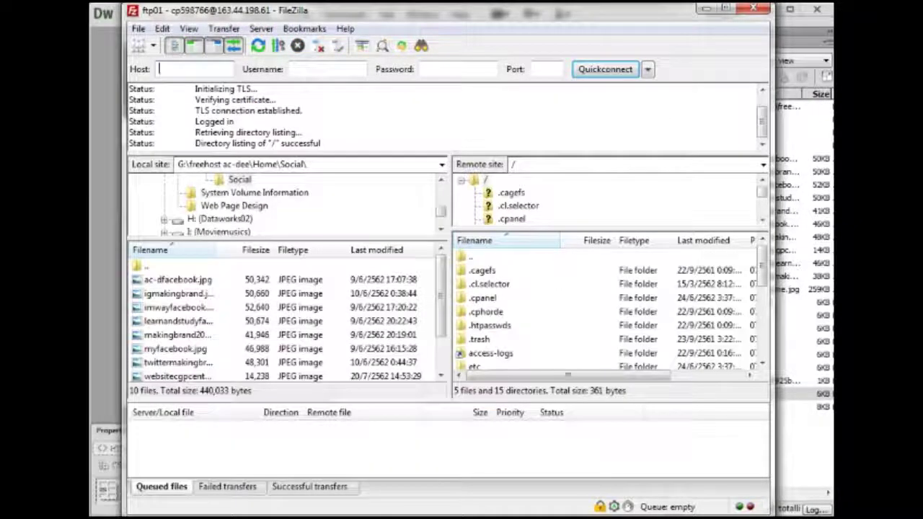
# Open the local folder G:\freehost ac-dee and the remote folder /public_html/all-at-trang.com.
pyautogui.doubleClick(139, 267)
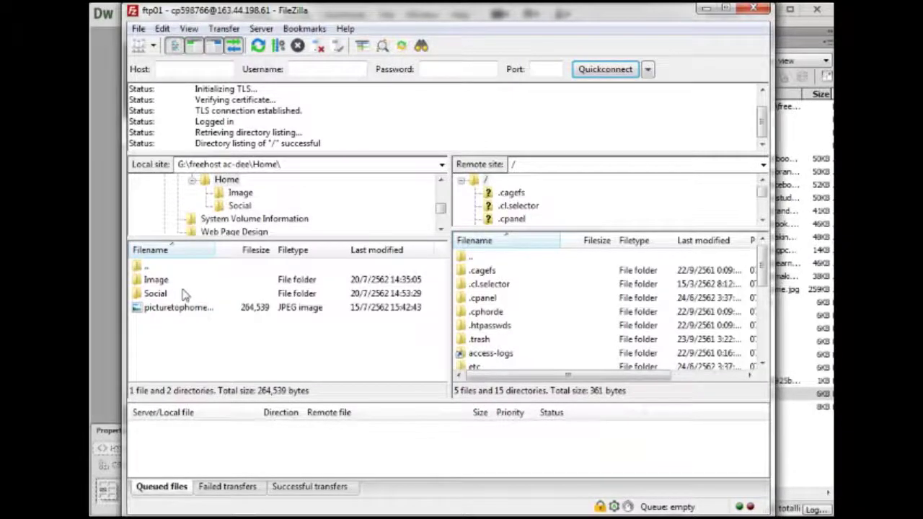
pyautogui.doubleClick(139, 267)
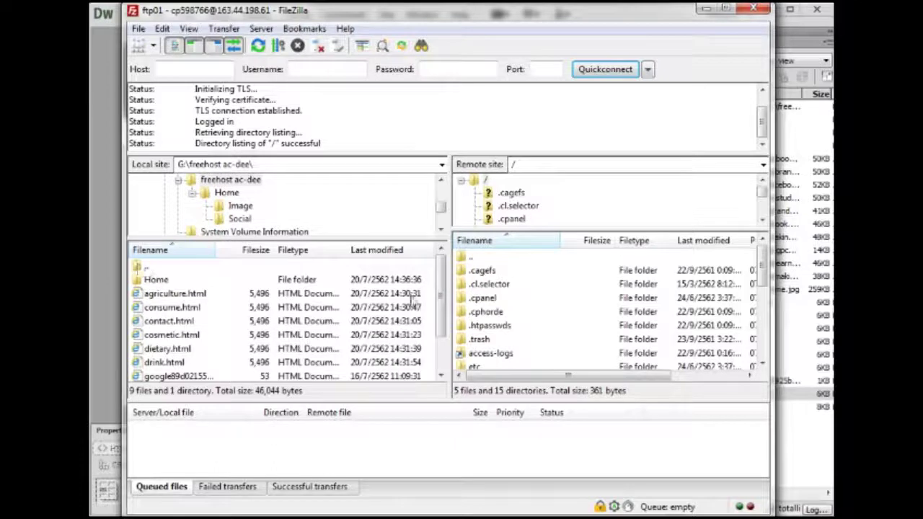
pyautogui.scroll(-3, 502, 353)
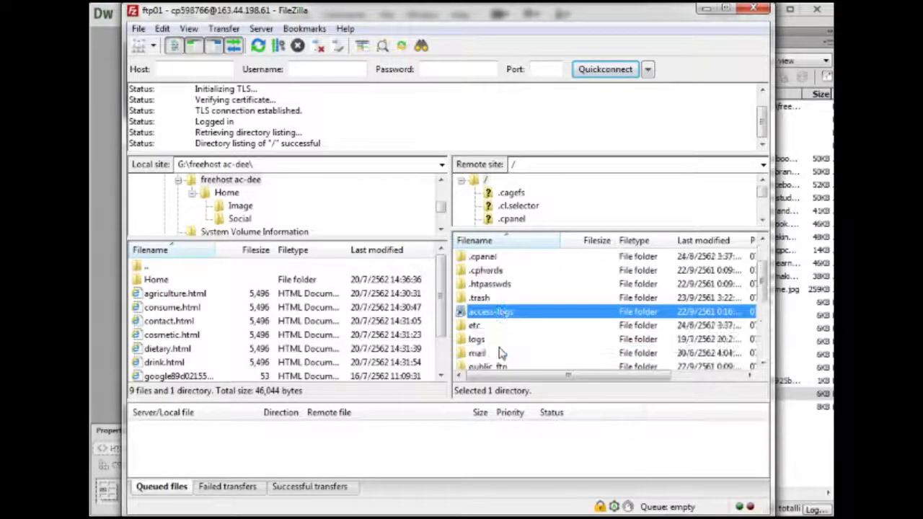
pyautogui.doubleClick(505, 302)
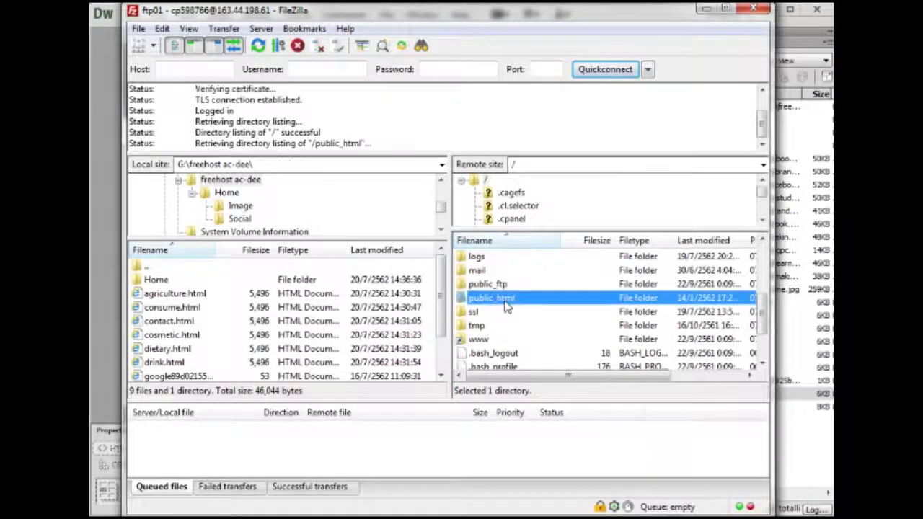
pyautogui.doubleClick(505, 273)
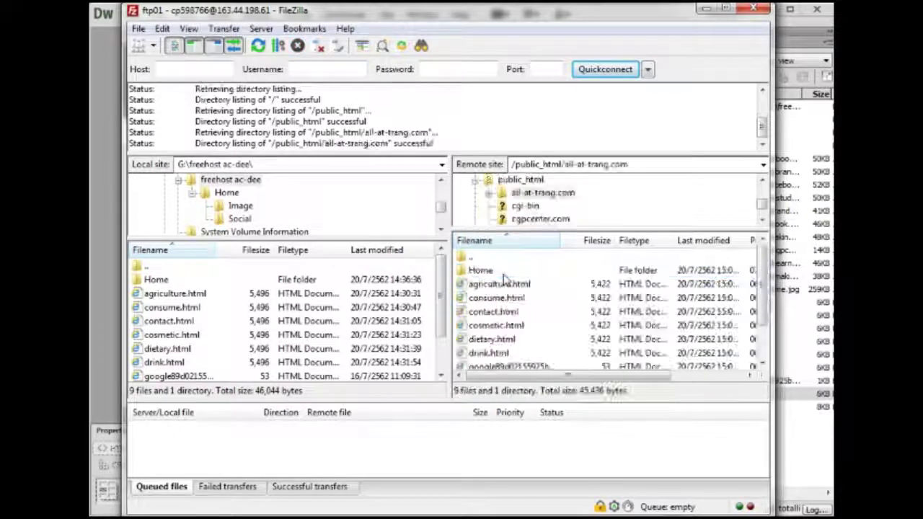
# Upload the Home folder and all files from G:\freehost ac-dee to /public_html/all-at-trang.com, always overwriting existing files.
pyautogui.click(165, 281)
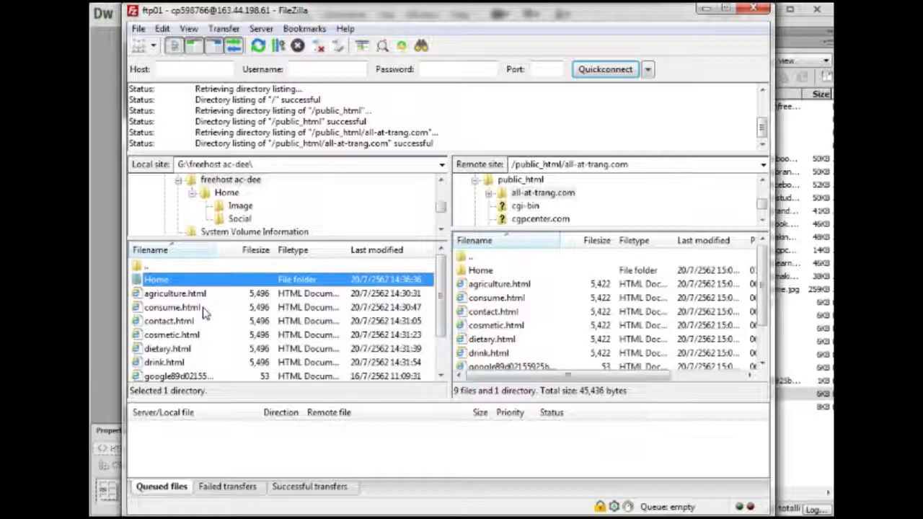
pyautogui.hotkey('ctrl', 'a')
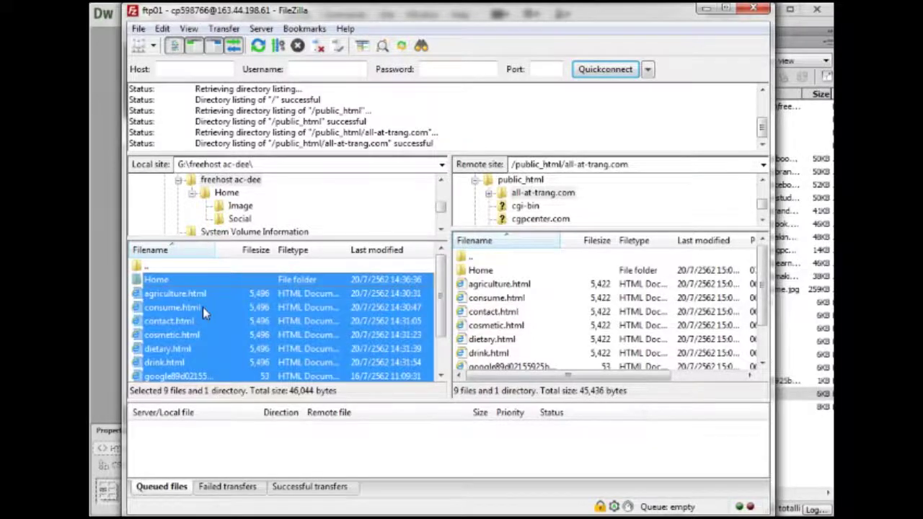
pyautogui.press('Return')
pyautogui.click(505, 307)
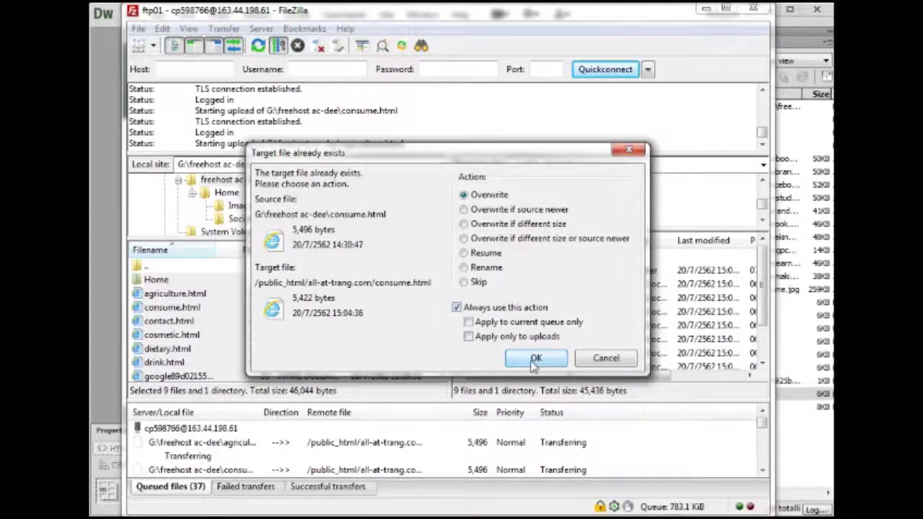
pyautogui.click(534, 358)
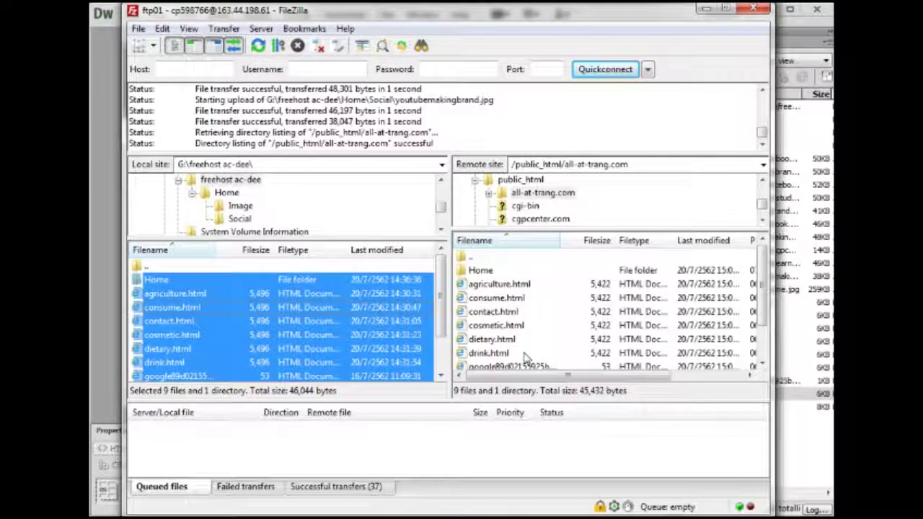
pyautogui.click(705, 9)
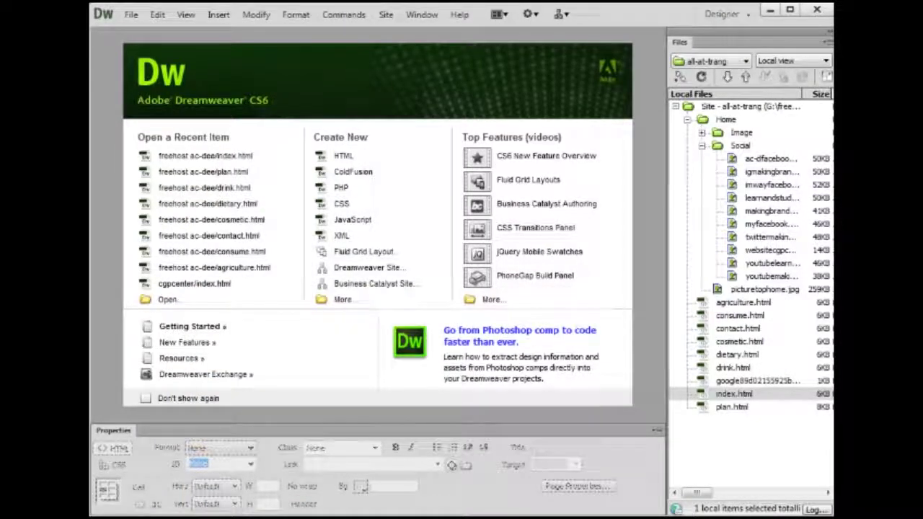
pyautogui.click(770, 10)
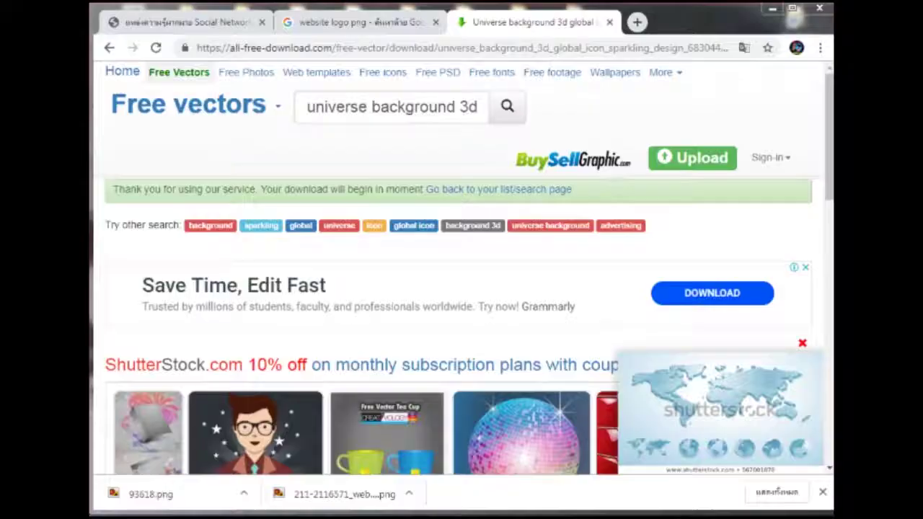
pyautogui.rightClick(534, 26)
pyautogui.click(559, 34)
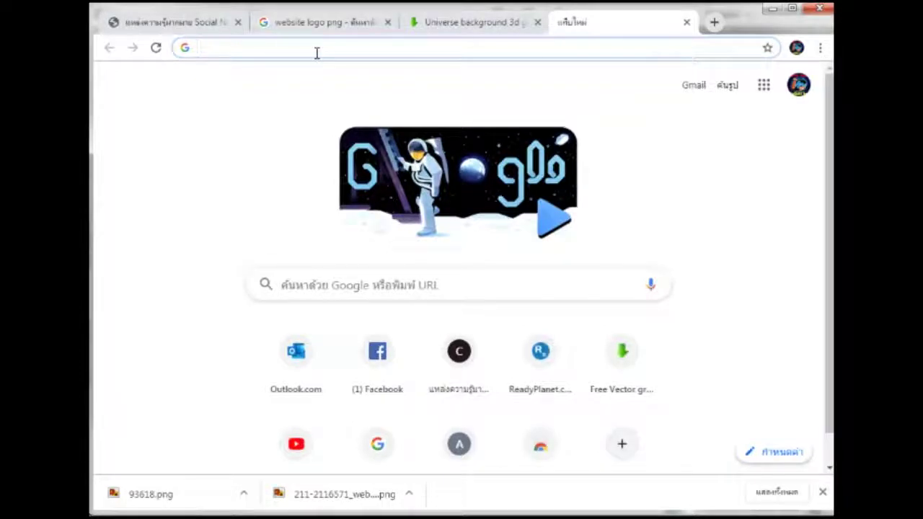
pyautogui.write('www.all')
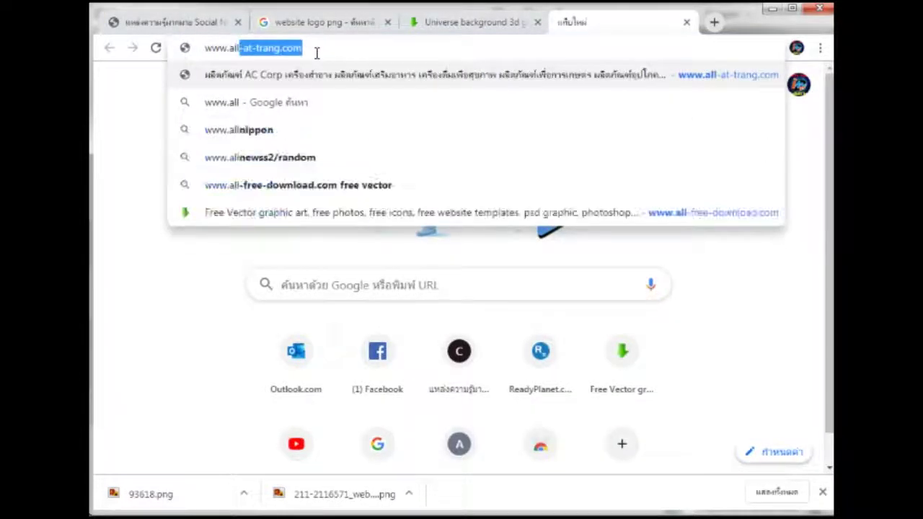
pyautogui.press('Return')
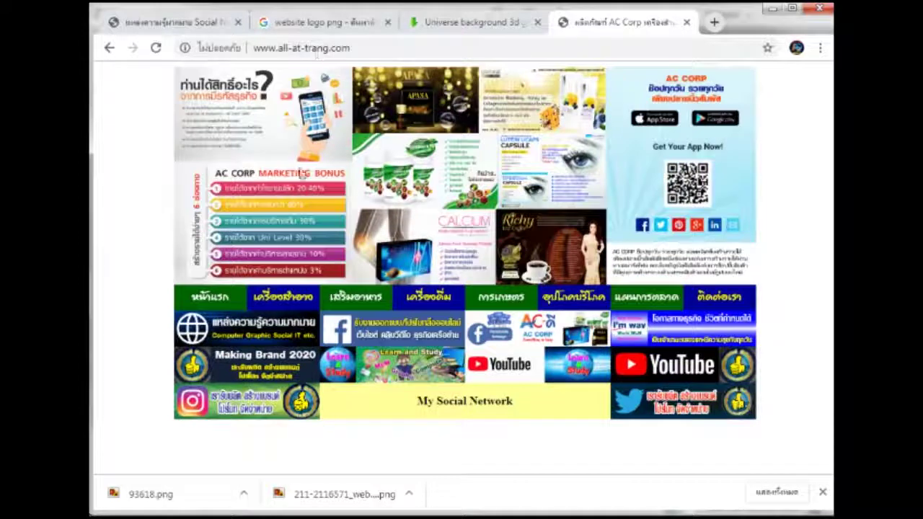
# Test the knowledge website and Twitter banner links, closing each opened page, and close the site tab to return to Dreamweaver.
pyautogui.click(259, 337)
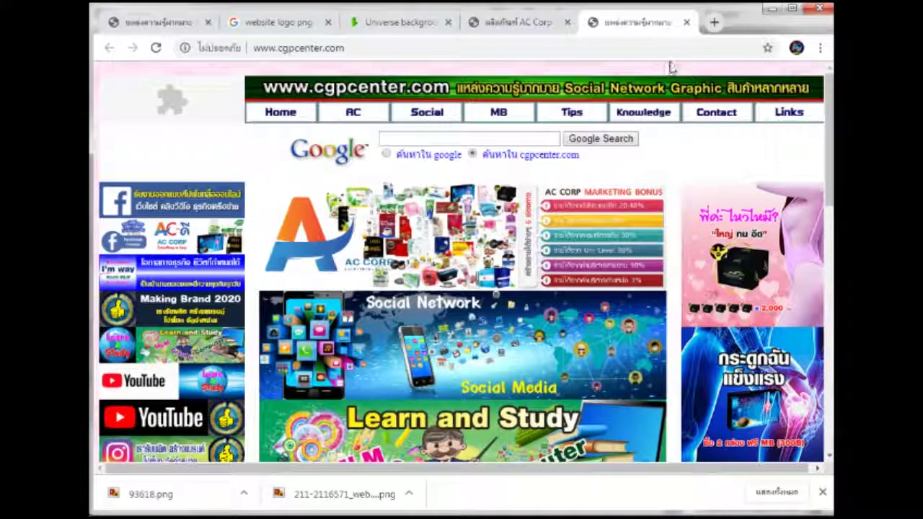
pyautogui.click(686, 22)
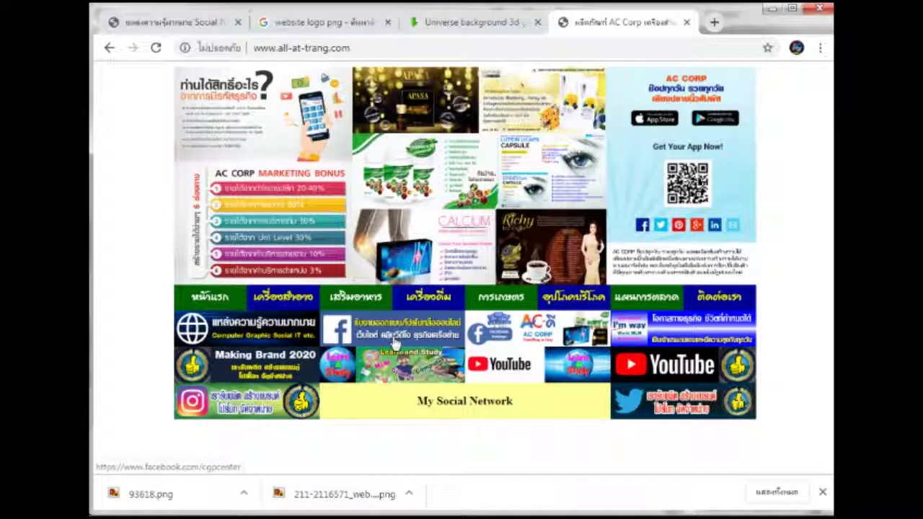
pyautogui.click(656, 404)
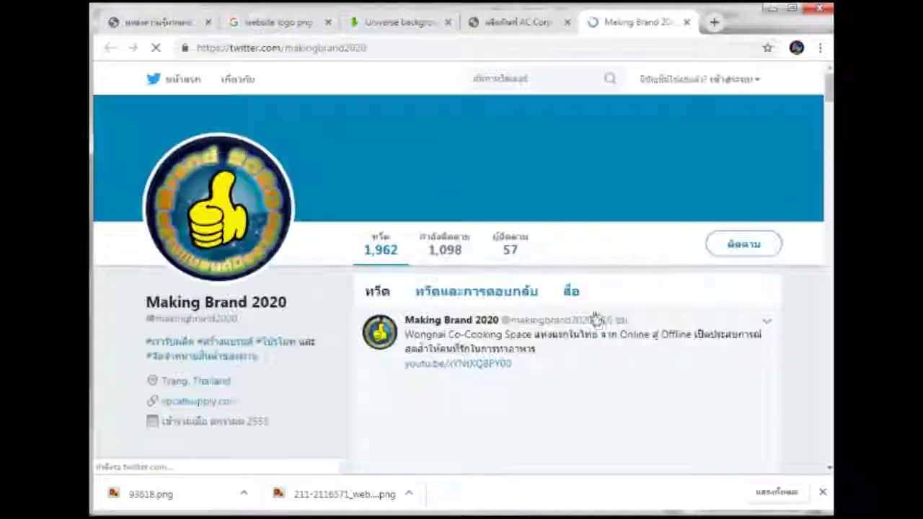
pyautogui.click(686, 22)
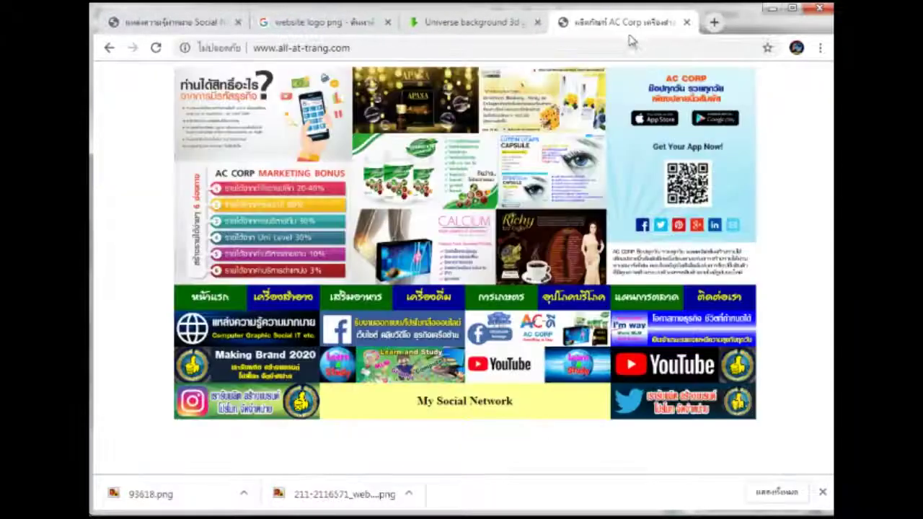
pyautogui.click(686, 23)
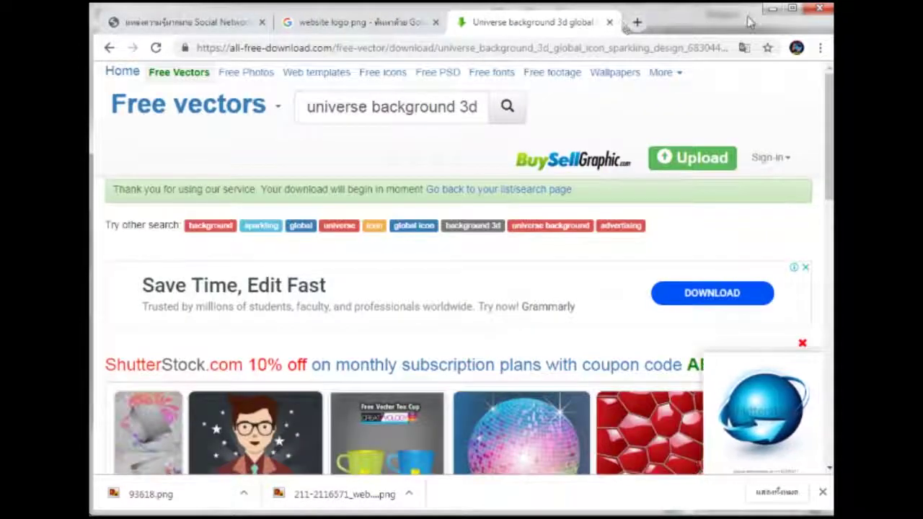
pyautogui.click(768, 10)
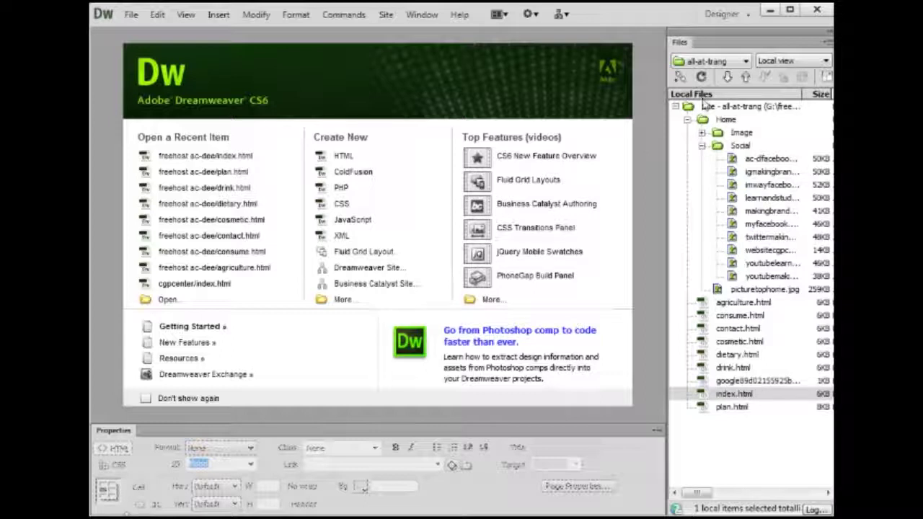